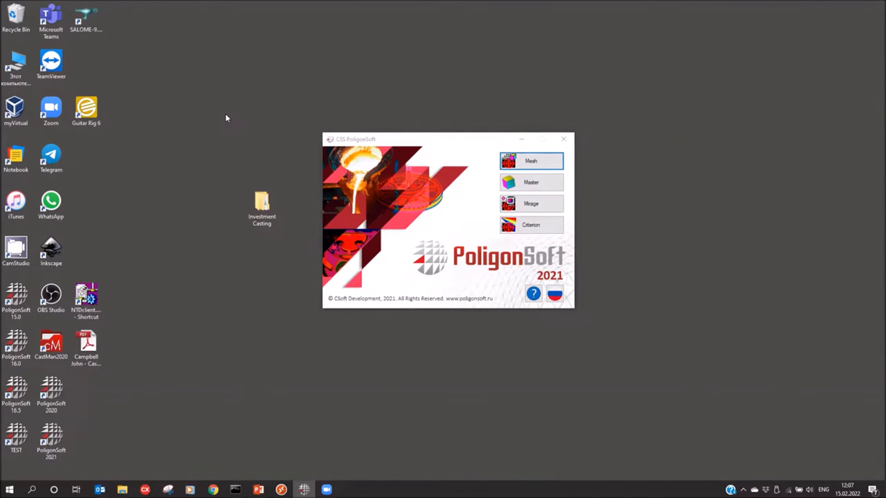
Step: Launch the PoligonSoft mesh generator, SALOME, and switch to its Geometry module
drag(433, 139, 441, 142)
click(544, 165)
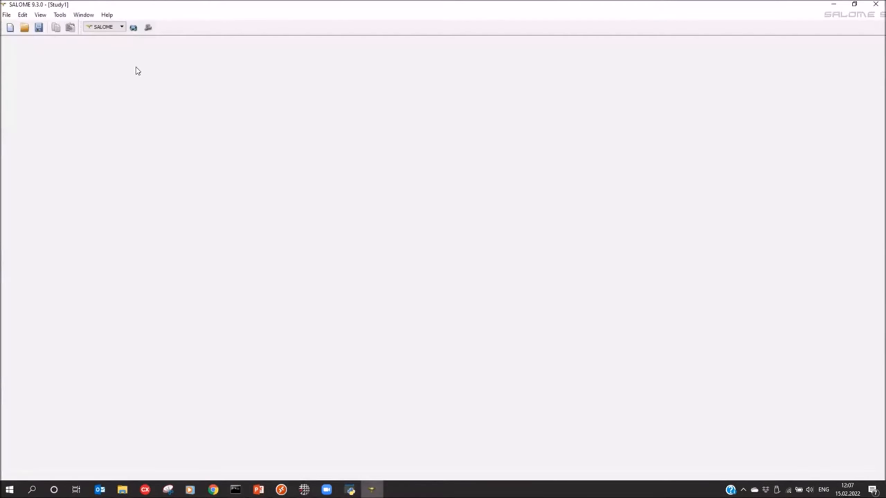
click(133, 30)
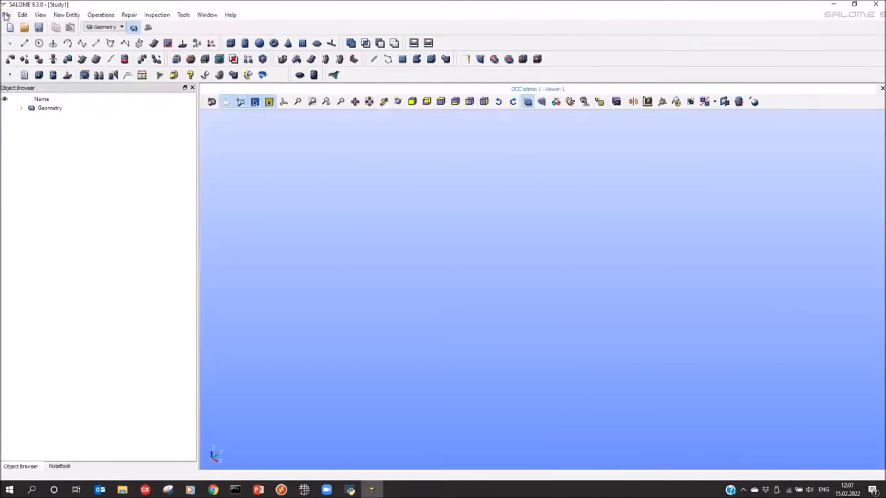
Step: Import the STEP file Model.stp from the Model subfolder of the desktop's Investment Casting folder, with assembly creation enabled
click(6, 15)
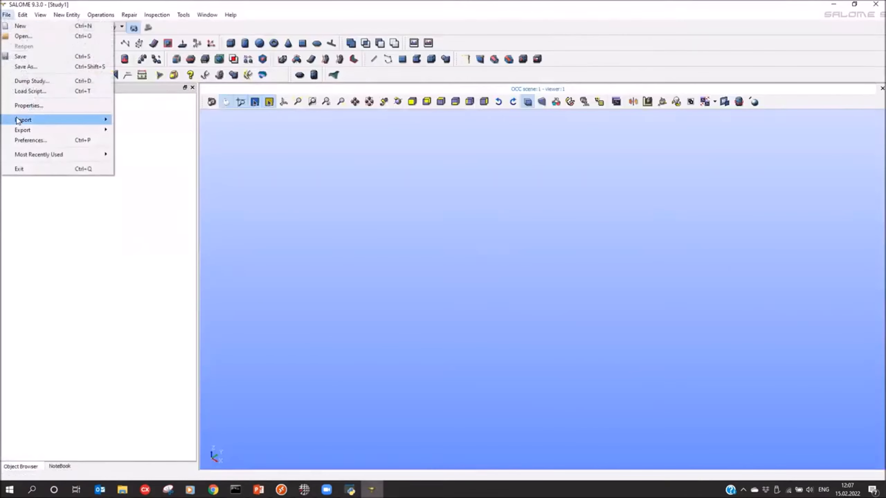
mouse_move(21, 123)
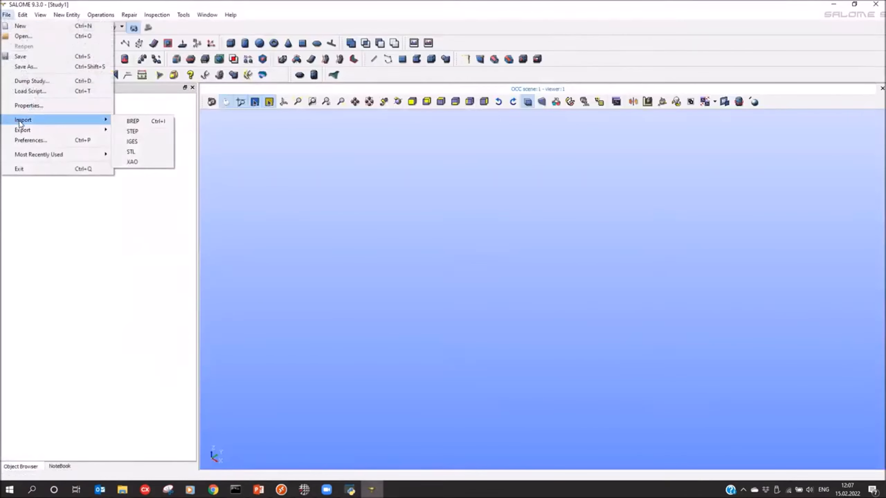
click(132, 132)
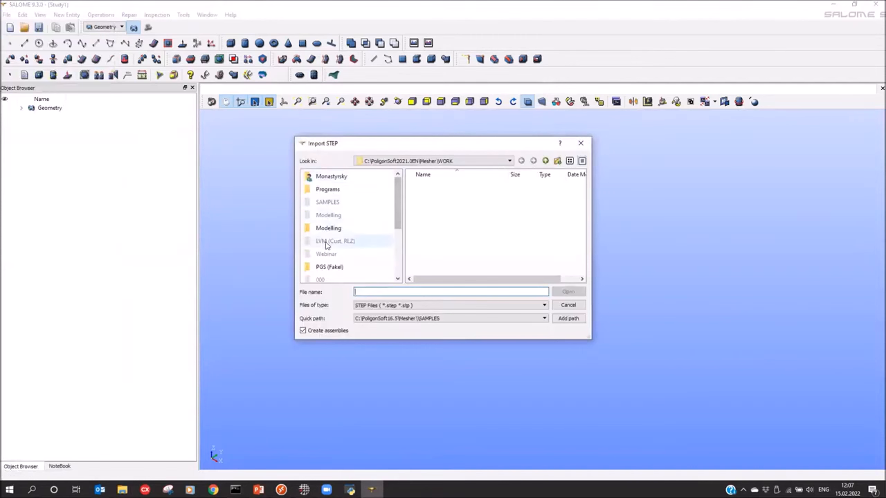
scroll(327, 245, down, 3)
click(326, 241)
click(429, 186)
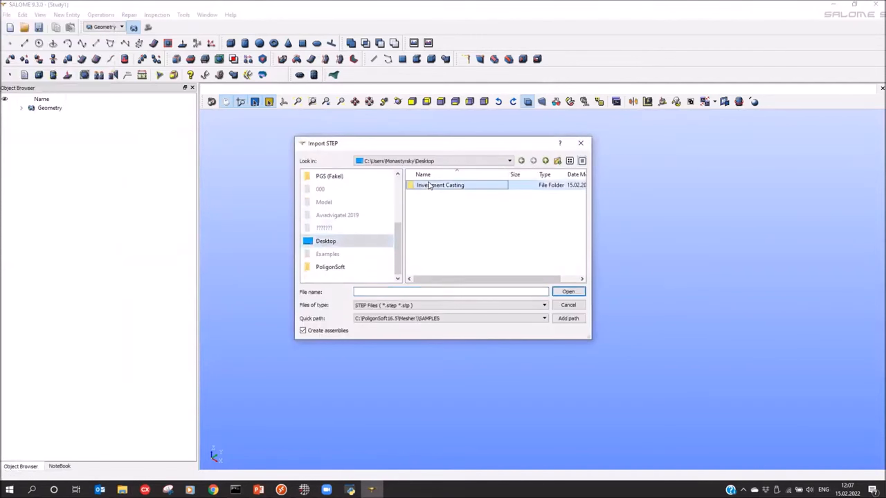
double_click(430, 185)
double_click(429, 185)
click(429, 184)
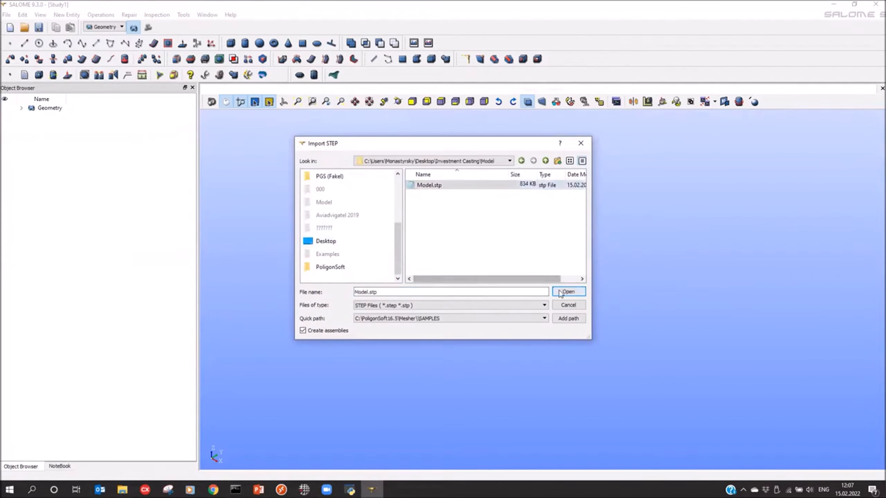
click(567, 292)
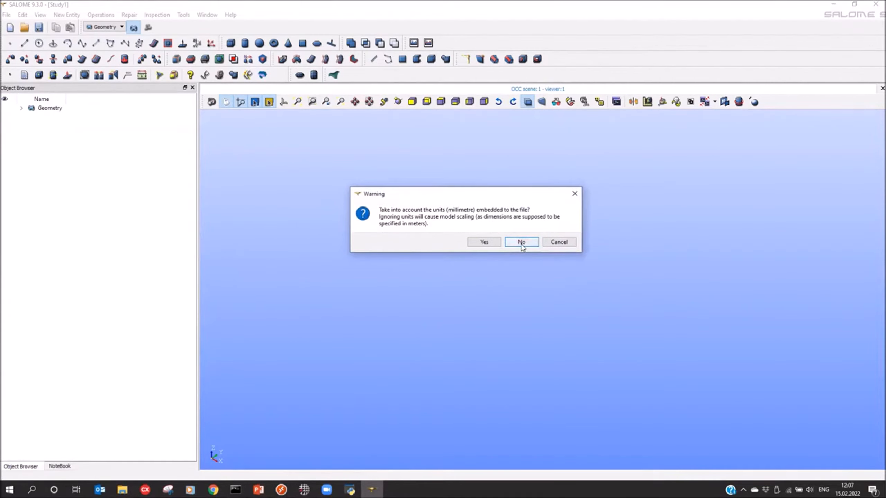
Step: Ignore the millimetre units embedded in the file and create a partition from the imported assembly
click(521, 244)
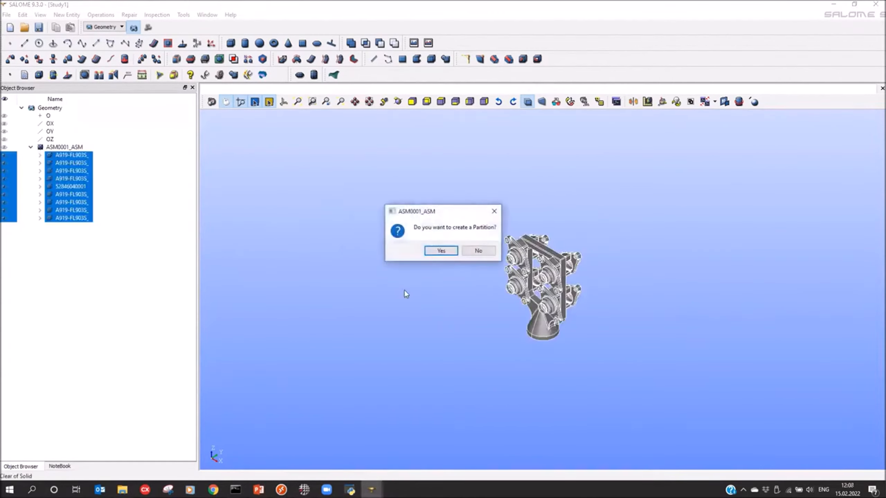
click(452, 254)
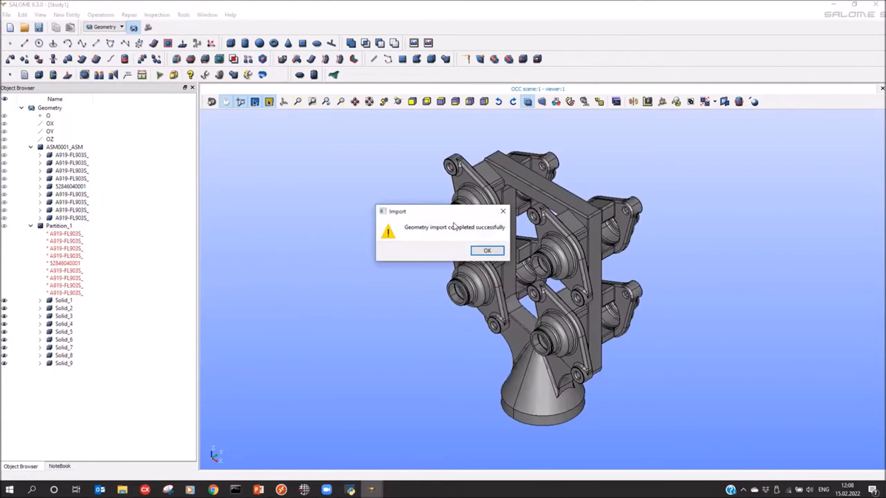
click(494, 249)
Step: Identify the central funnel-and-frame body of the casting tree and rename its solid, Solid_5, as DS
drag(530, 274, 590, 240)
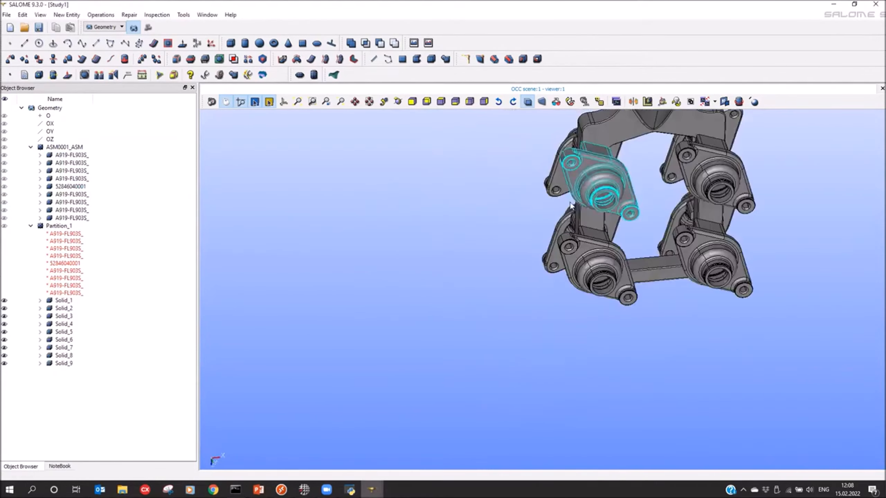
middle_drag(585, 212, 443, 324)
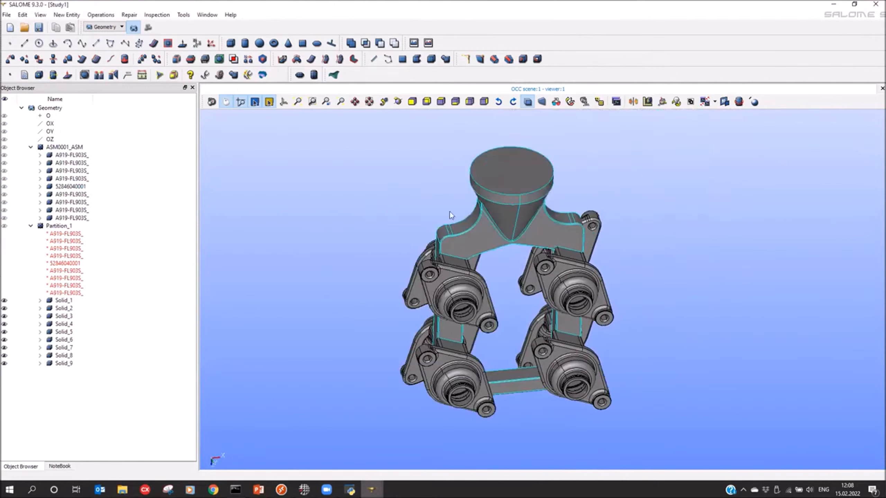
click(519, 222)
drag(499, 205, 506, 211)
right_click(66, 333)
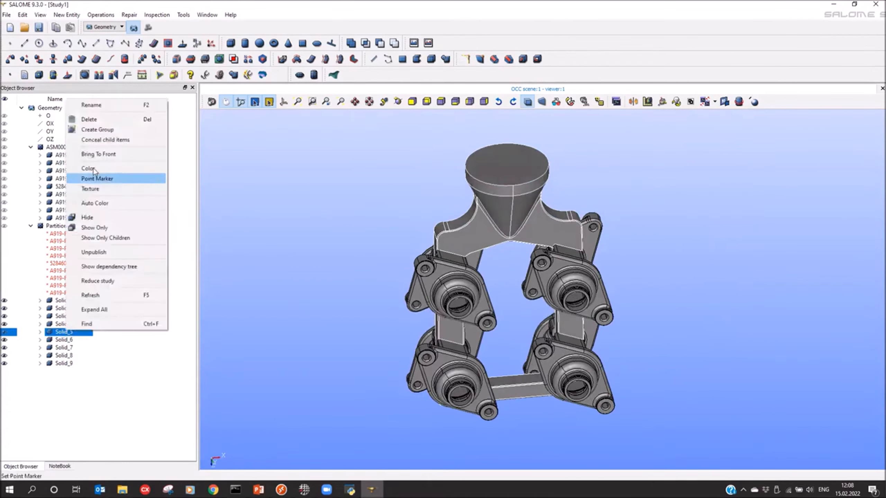
click(83, 103)
text(DS)
key(Return)
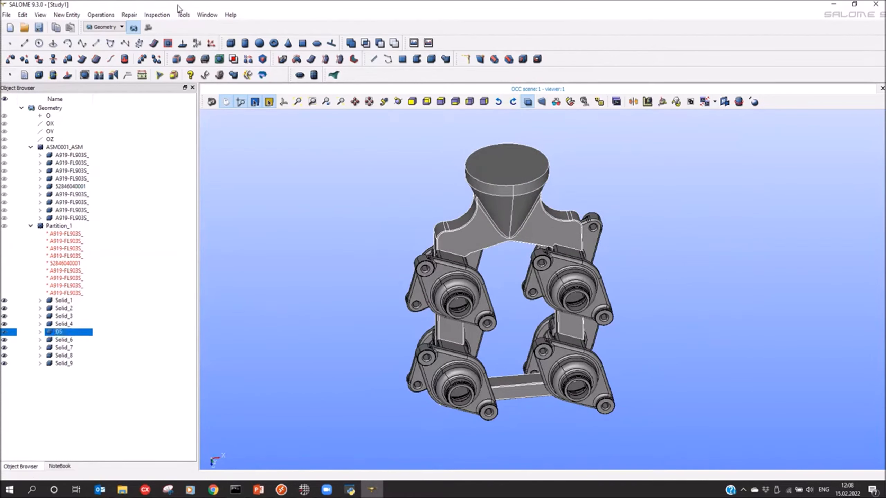
Step: Switch to the Mesh module and set up a new mesh on Partition_1 with the NETGEN 1D-2D algorithm
click(148, 29)
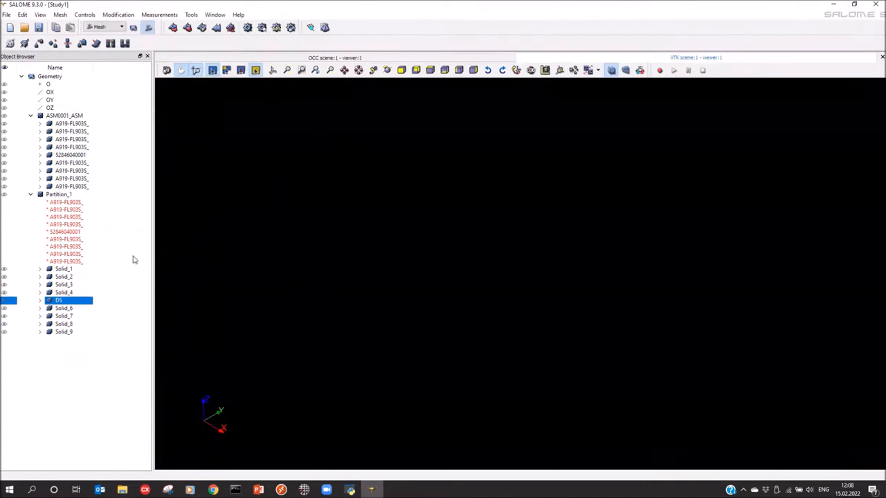
click(53, 195)
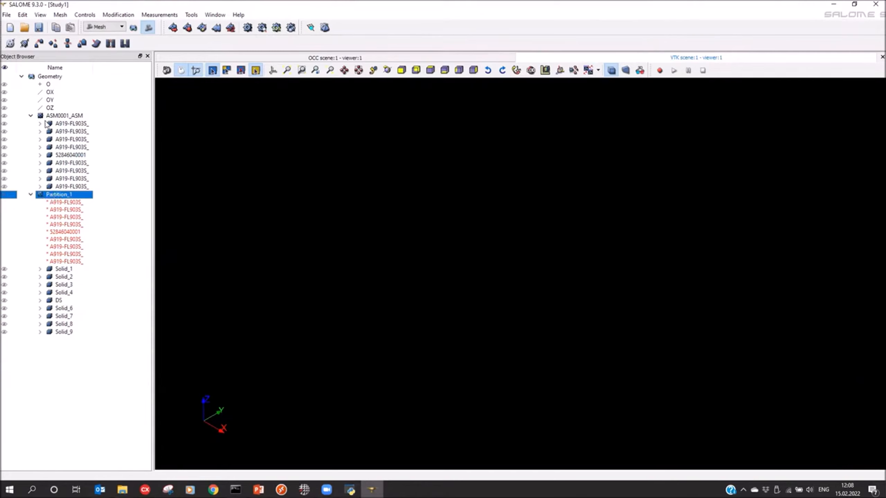
click(174, 29)
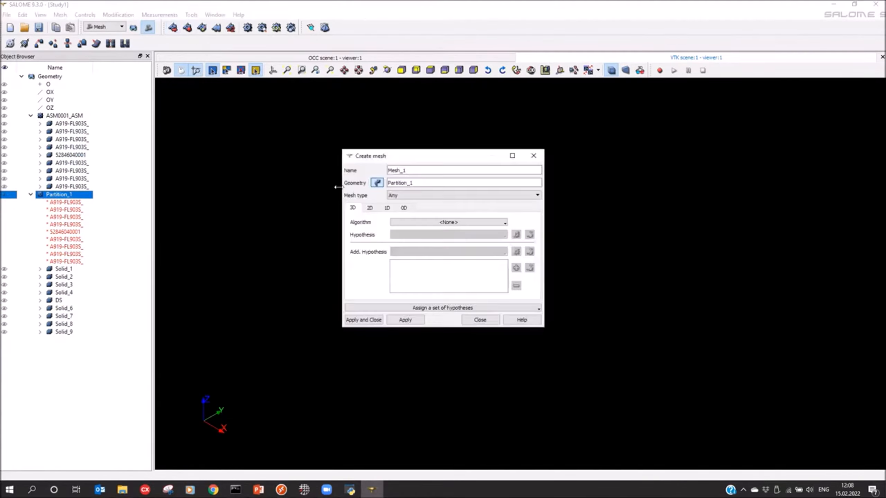
click(370, 208)
click(429, 222)
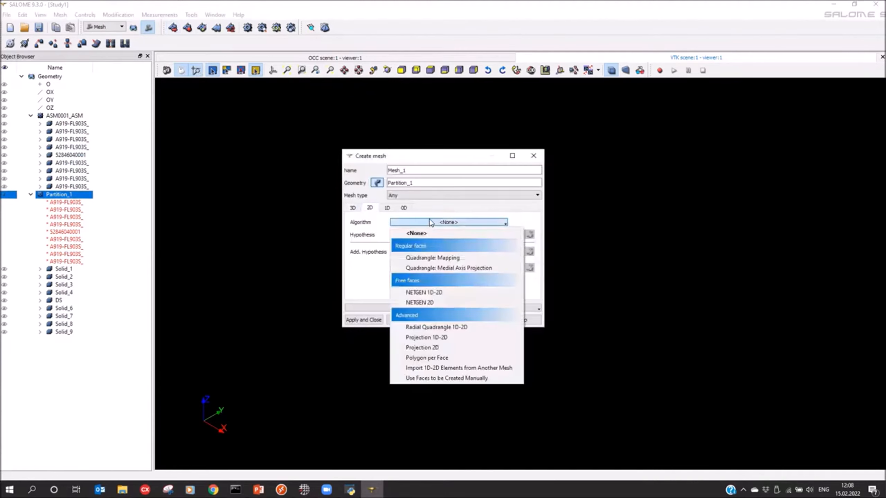
click(430, 293)
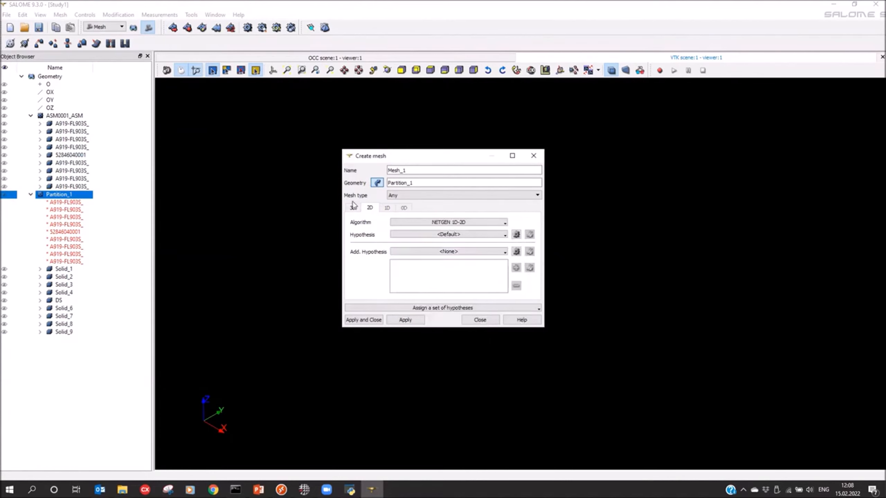
Step: Add a NETGEN 2D parameters hypothesis with max size 6, min size 1 and very coarse fineness, and create the mesh
click(516, 235)
click(592, 242)
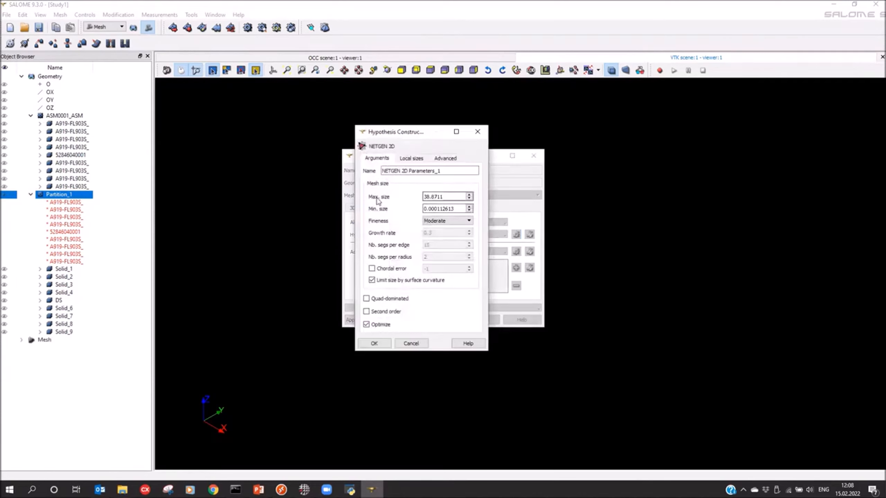
drag(446, 198, 358, 198)
text(6)
drag(457, 208, 373, 214)
text(1)
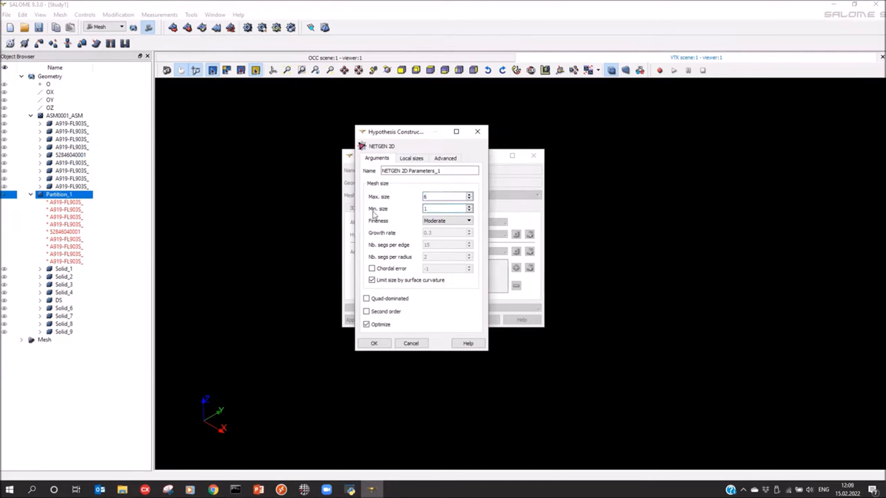
click(445, 221)
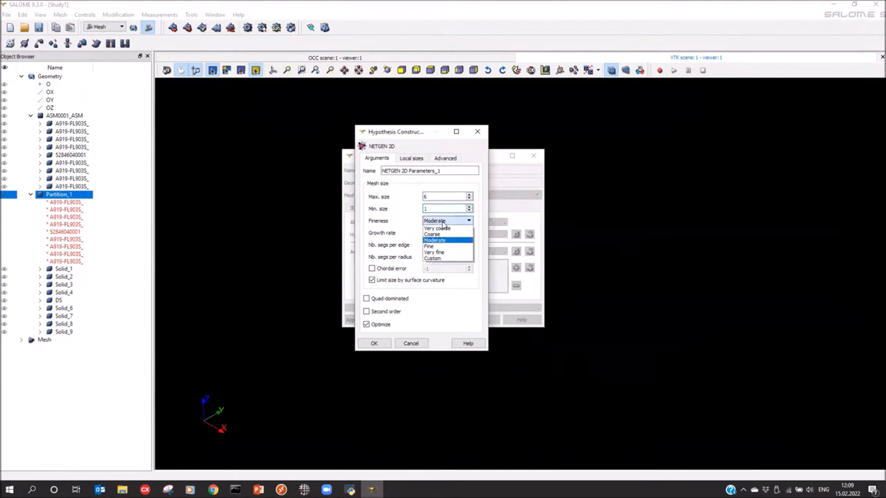
click(436, 231)
click(372, 343)
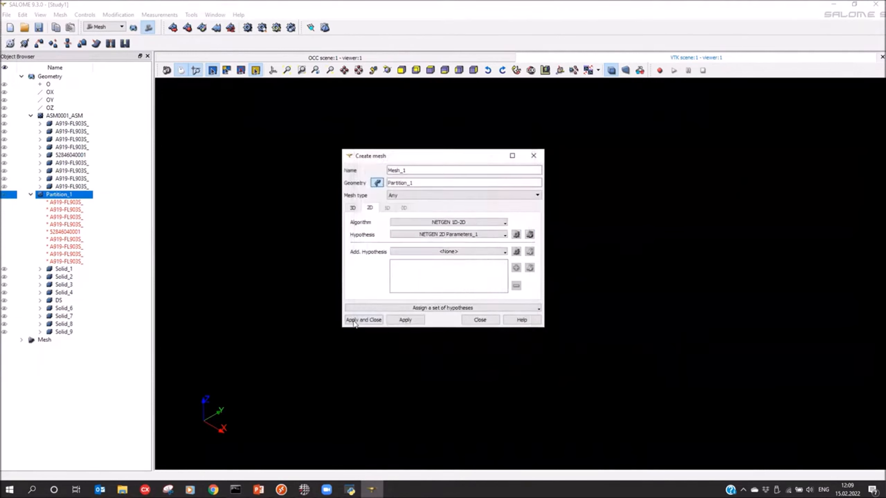
click(371, 321)
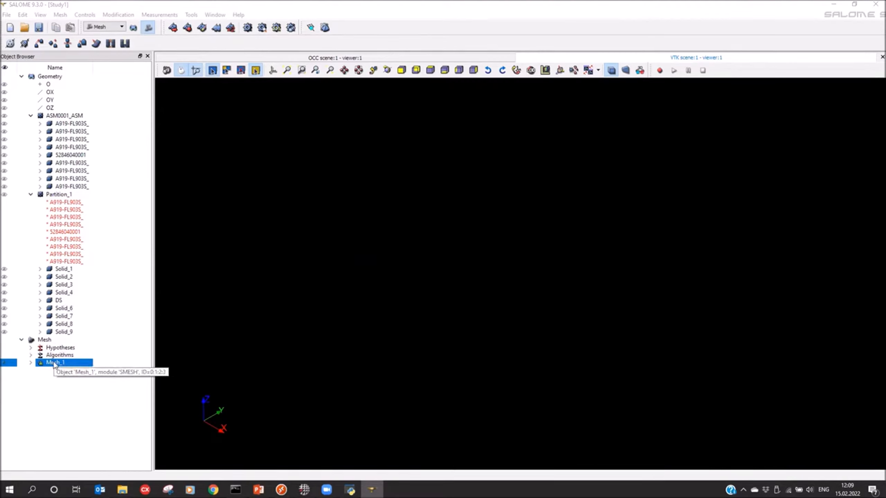
Step: Set up a sub-mesh of Mesh_1 on all partition solids except DS, using the 2D algorithm NETGEN 1D-2D
right_click(55, 365)
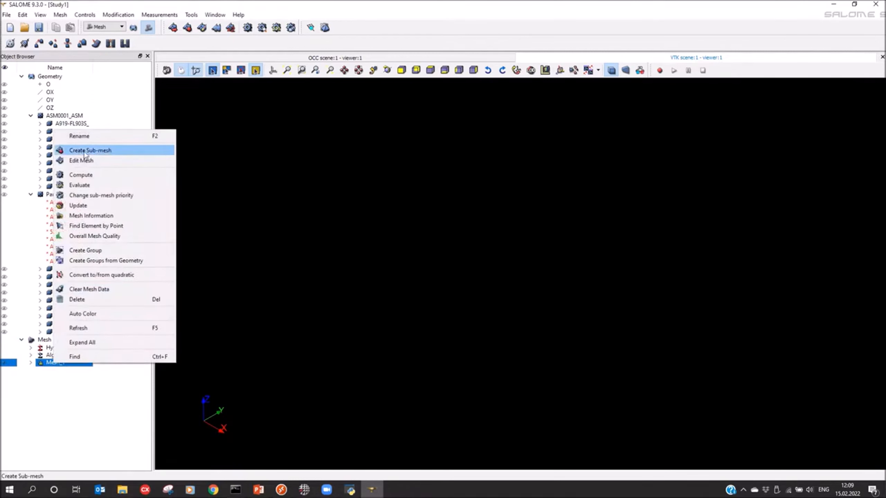
click(96, 154)
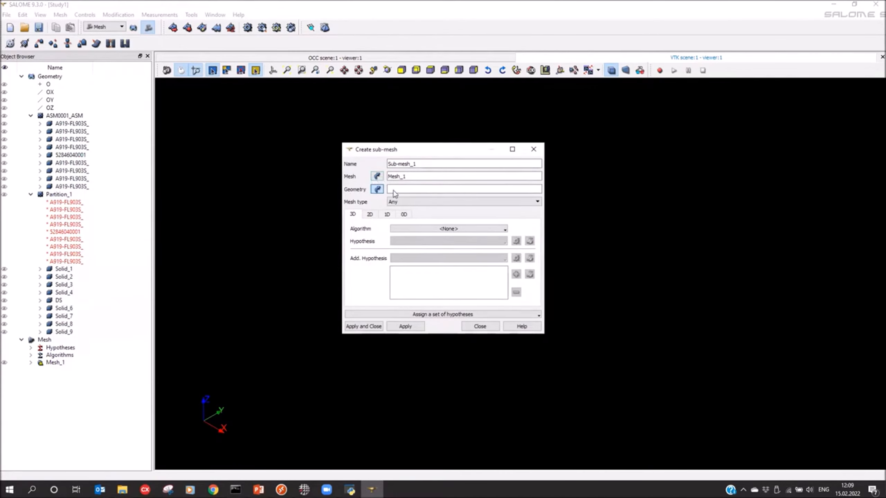
click(70, 276)
click(64, 268)
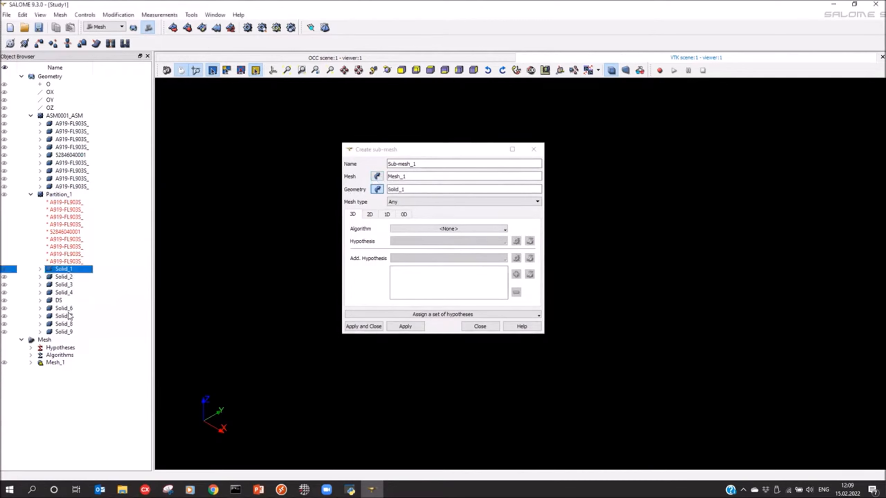
shift+click(64, 333)
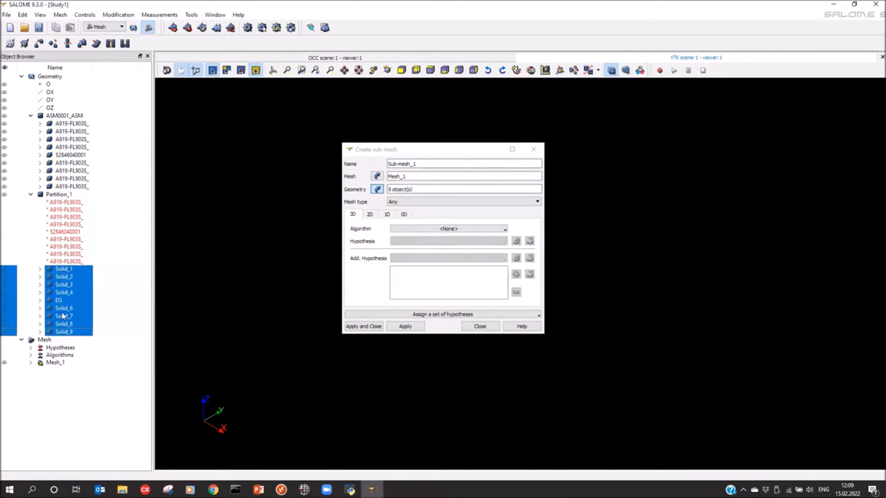
ctrl+click(84, 299)
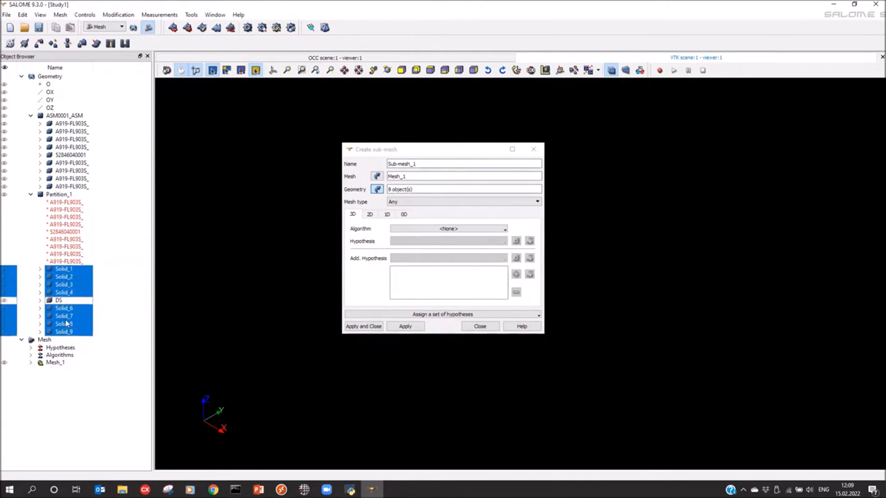
click(369, 215)
click(425, 229)
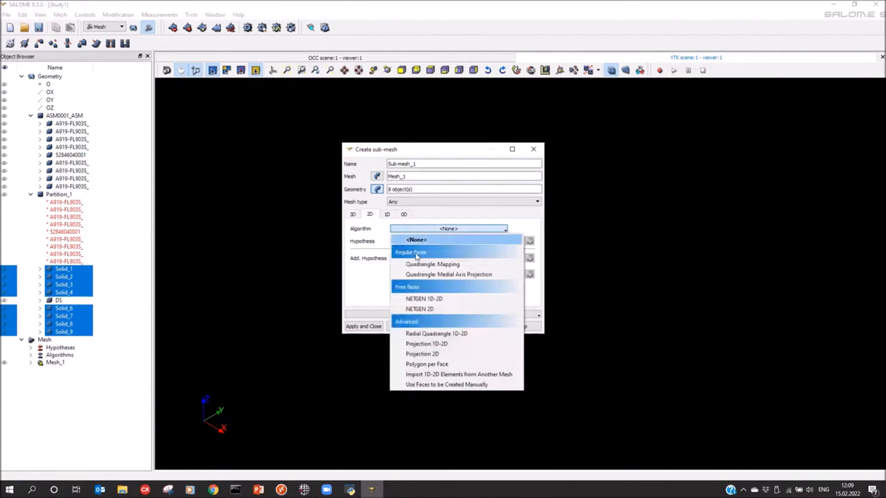
click(432, 299)
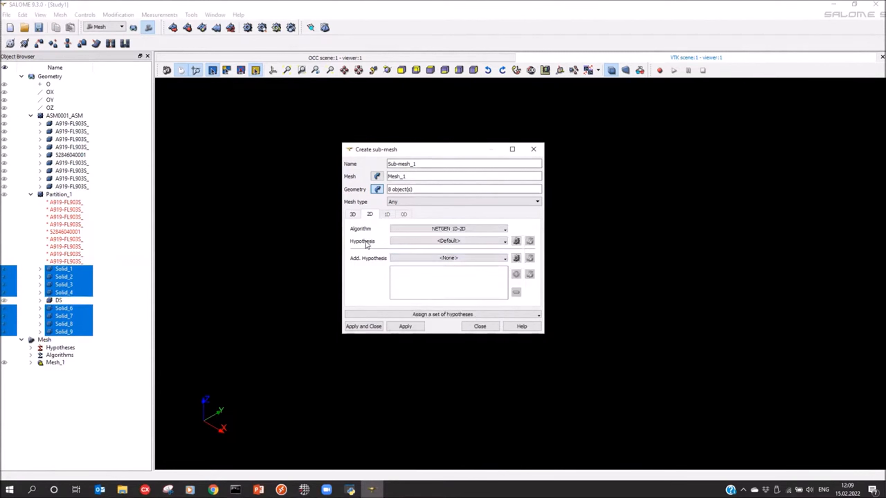
Step: Give the sub-mesh a NETGEN 2D hypothesis with max size 2, min size 1 and very coarse fineness, and create it
click(517, 240)
click(543, 248)
drag(452, 199, 357, 201)
text(2)
key(Tab)
text(1)
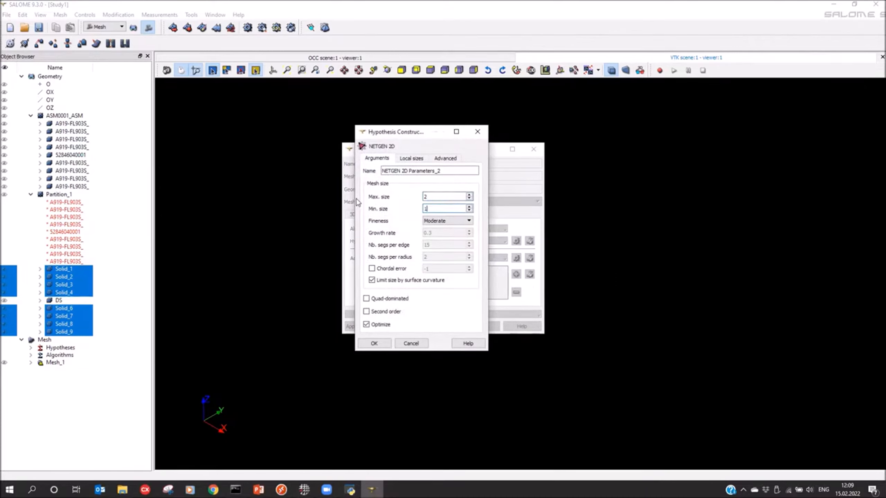
click(438, 221)
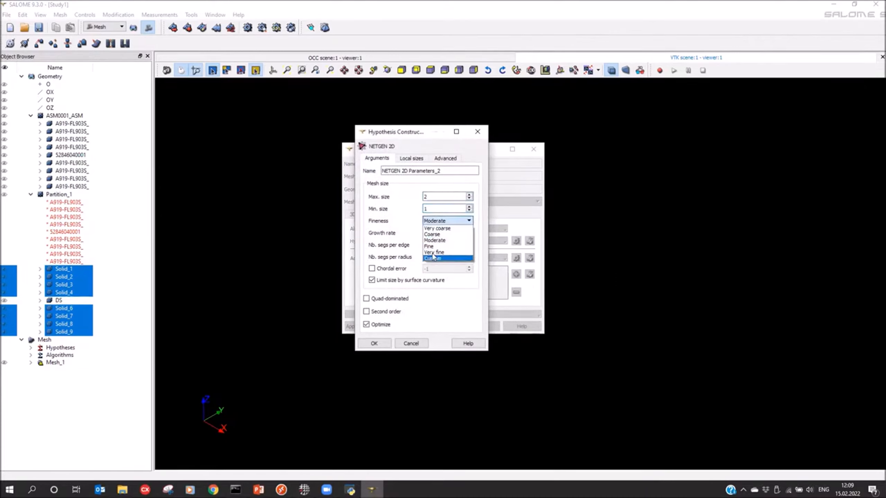
click(433, 231)
click(374, 344)
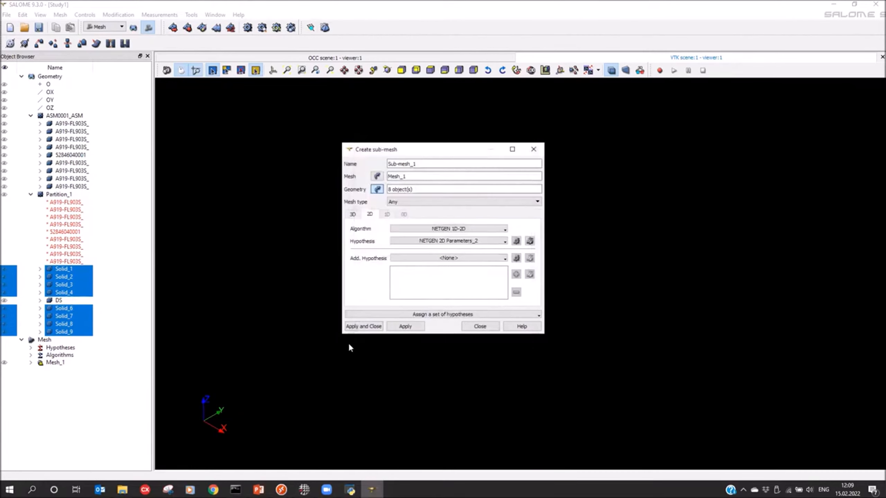
click(361, 327)
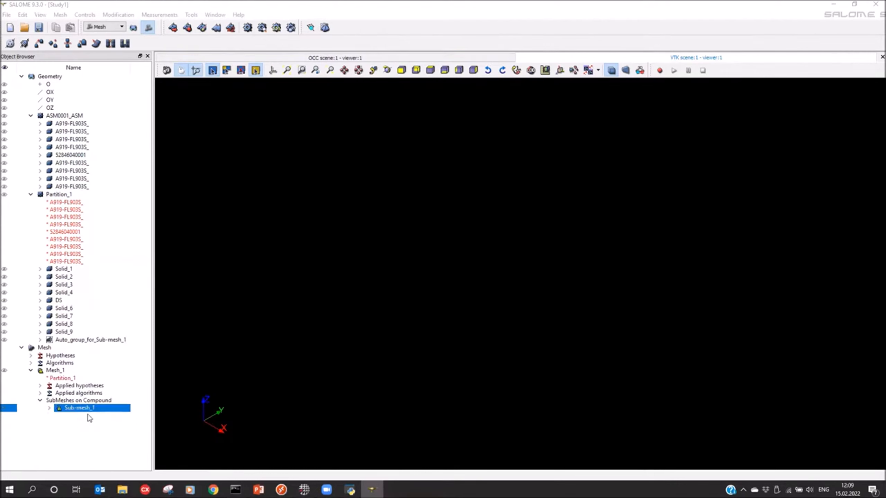
Step: Compute Sub-mesh_1 and examine the surface mesh on the cast parts up close
click(247, 28)
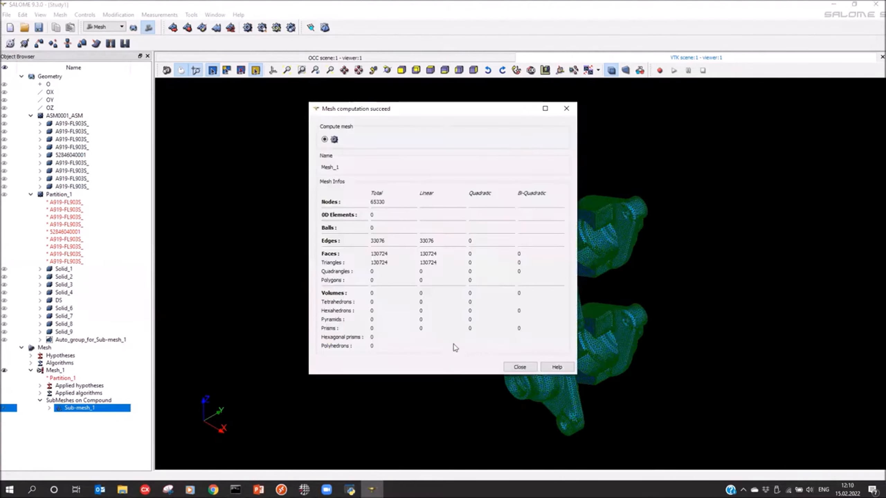
click(520, 367)
drag(756, 240, 572, 244)
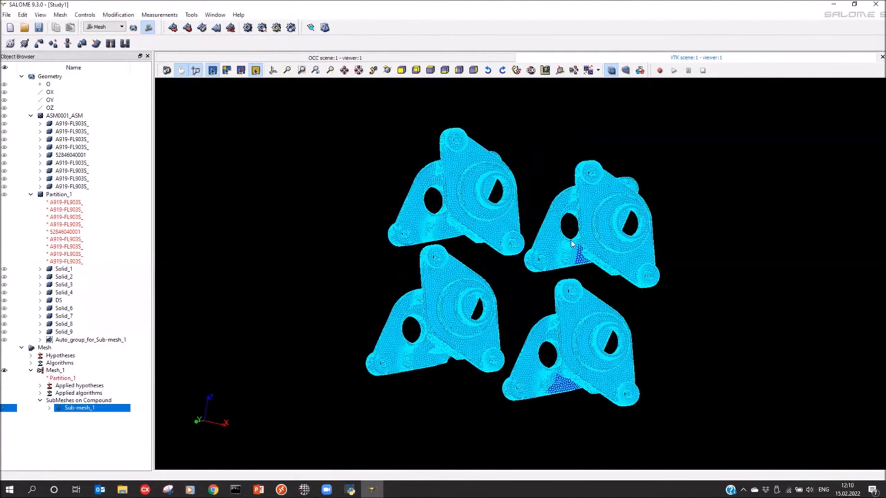
scroll(506, 216, up, 3)
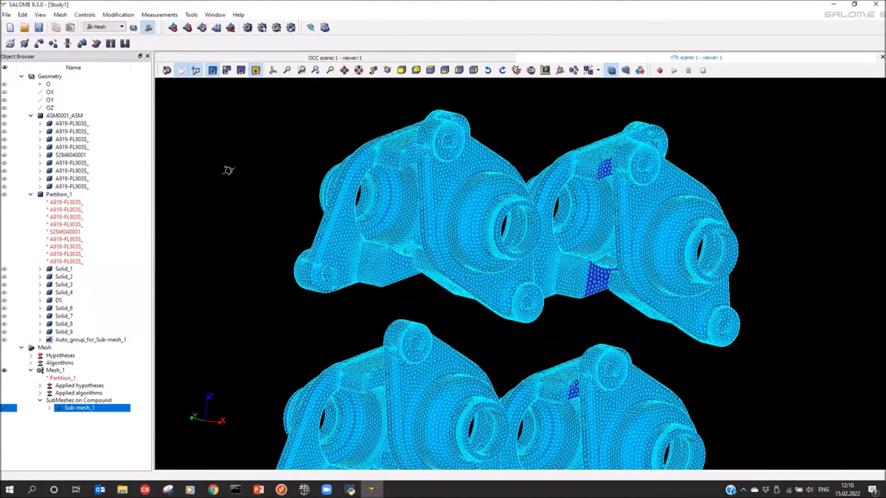
drag(360, 336, 417, 314)
scroll(418, 314, up, 3)
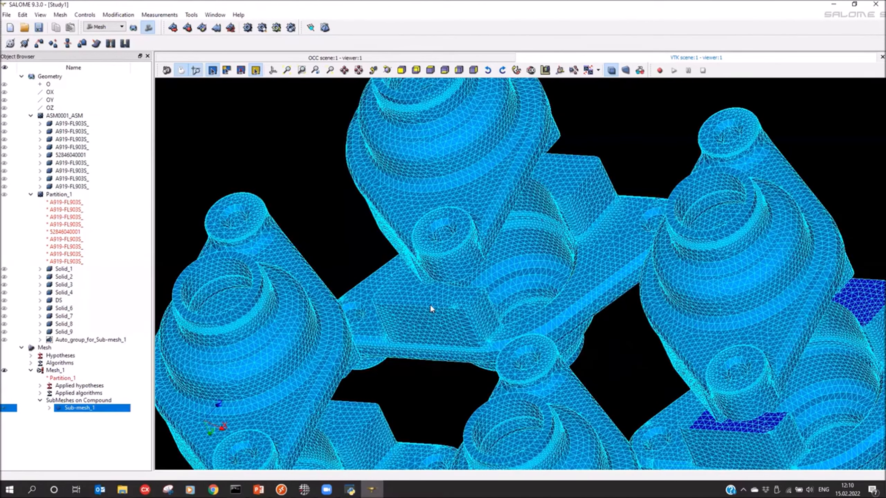
Step: Compute the whole Mesh_1 and show the sub-shape listed in the error report to locate it on the model
click(53, 371)
click(247, 28)
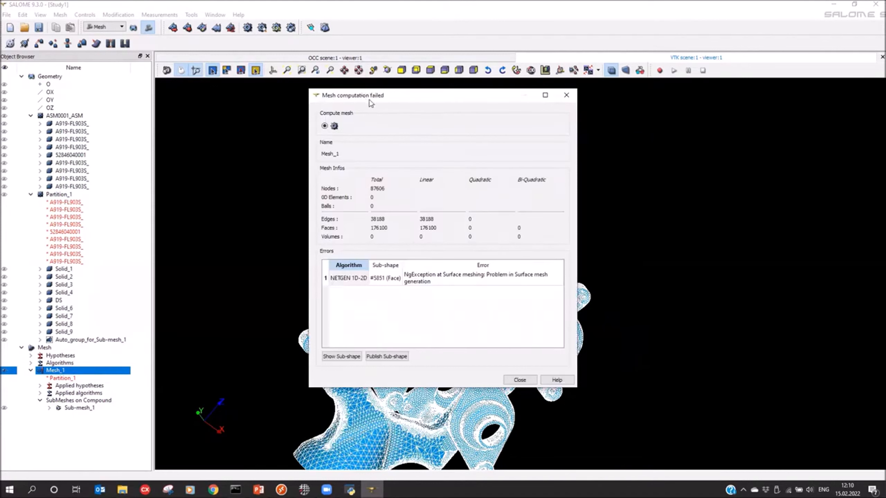
drag(369, 99, 636, 117)
click(615, 299)
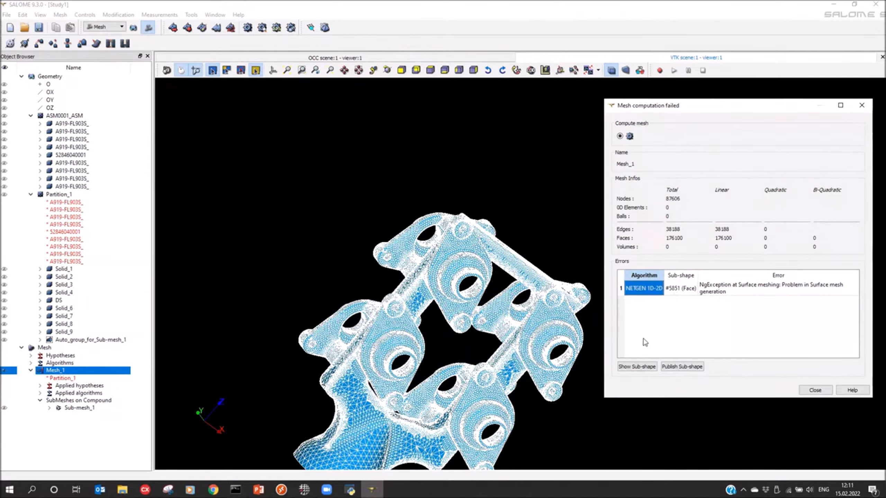
click(641, 367)
drag(449, 301, 230, 364)
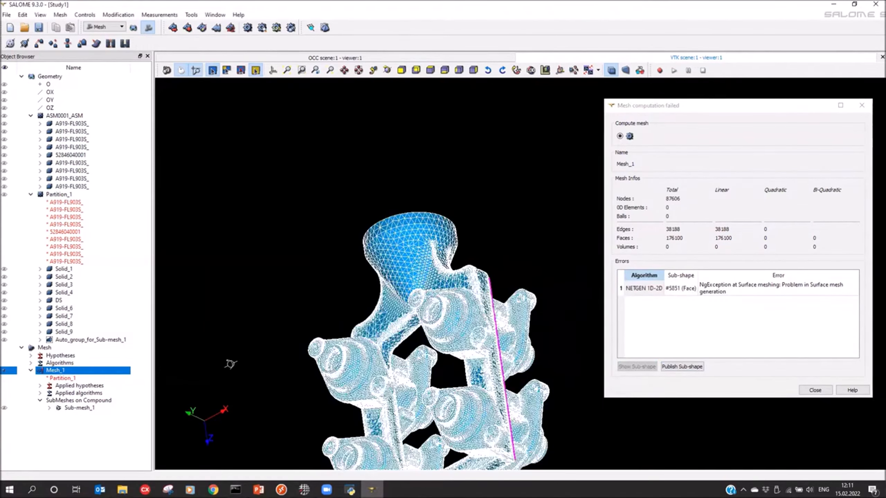
drag(347, 343, 371, 325)
scroll(379, 328, up, 10)
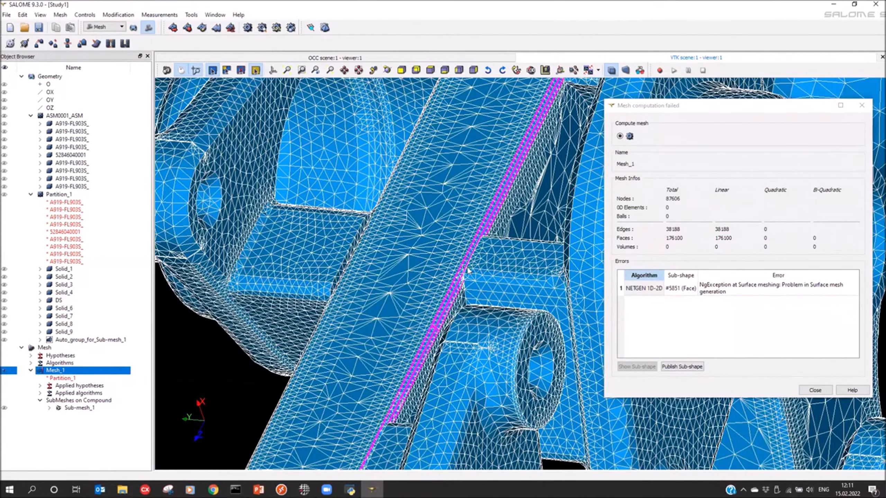
scroll(454, 240, down, 5)
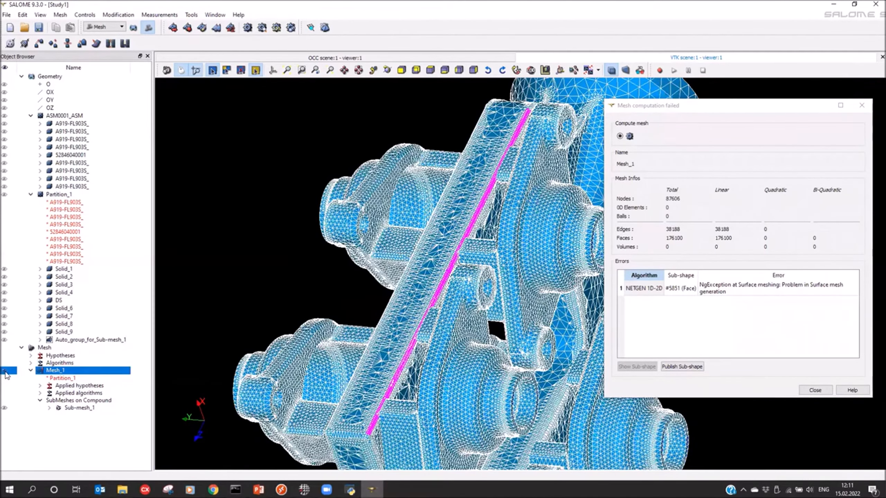
Step: Hide Mesh_1 and display the DS solid to examine the reported face on its geometry
click(4, 370)
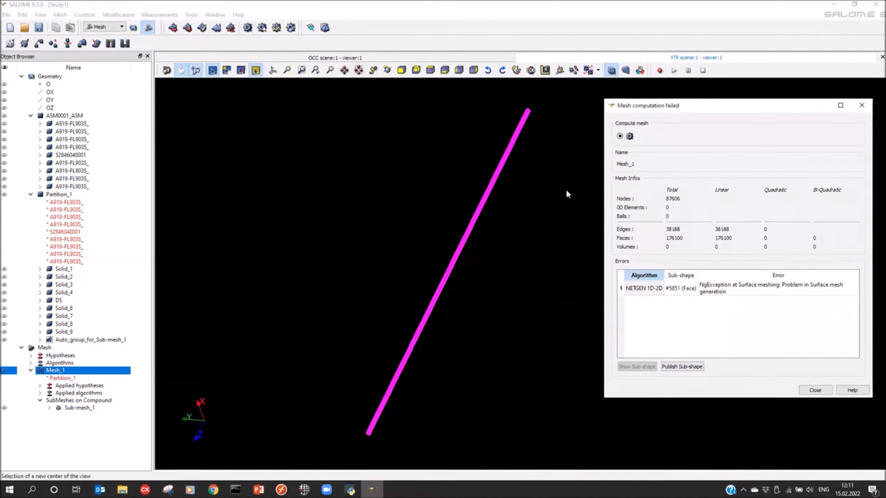
click(4, 301)
drag(400, 277, 352, 209)
scroll(471, 129, up, 2)
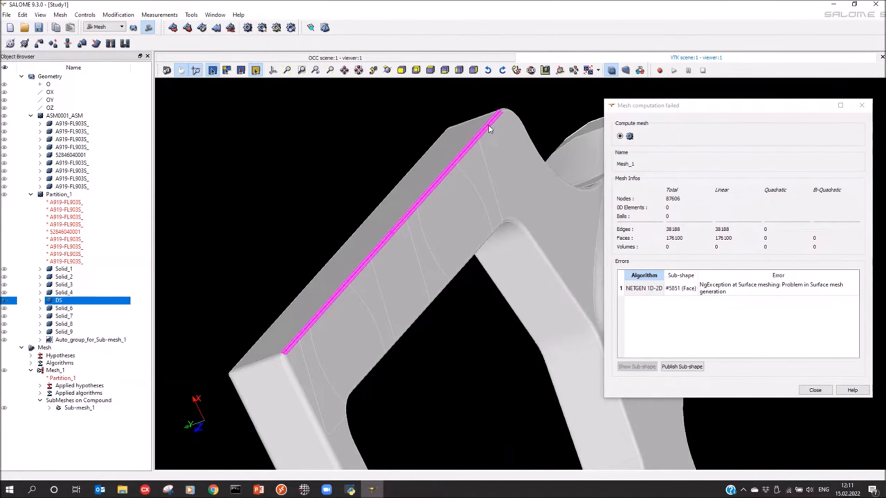
Step: Display Solid_3, Solid_4, Solid_6 and Solid_7 with DS and examine where the parts meet the rounded edge of the reported face
click(4, 285)
click(4, 292)
click(5, 309)
click(4, 316)
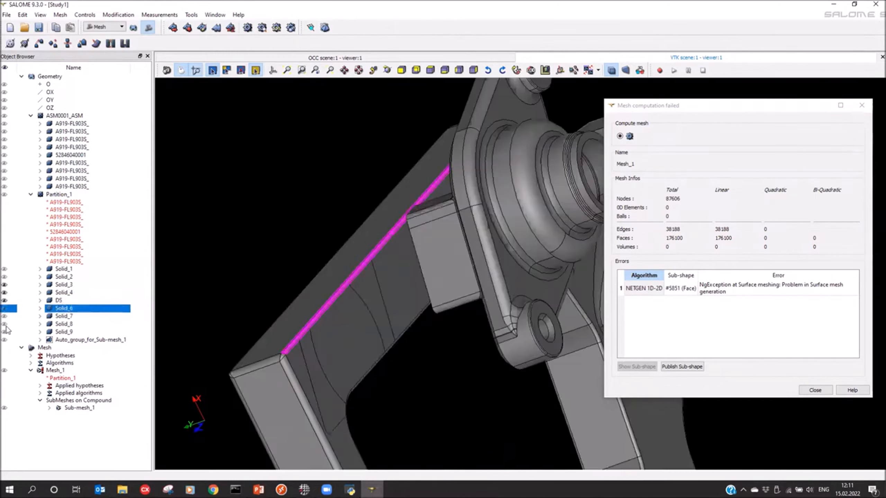
middle_drag(290, 309, 488, 288)
scroll(498, 291, up, 6)
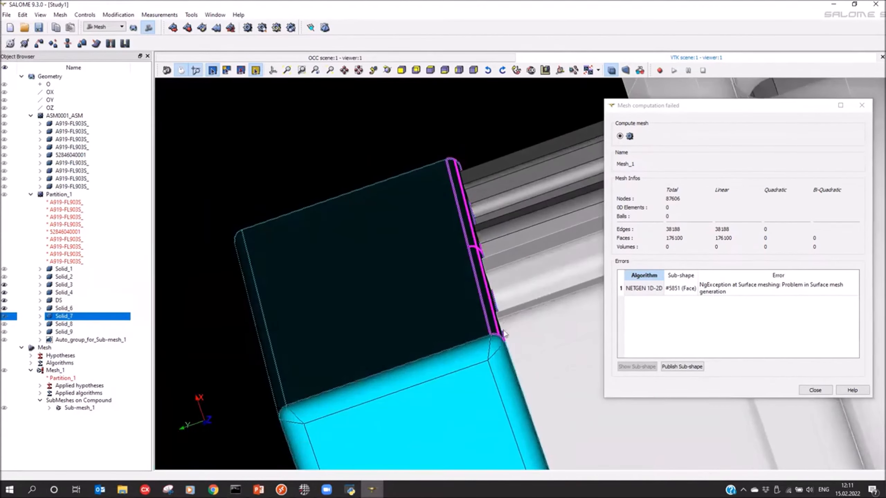
scroll(504, 334, up, 5)
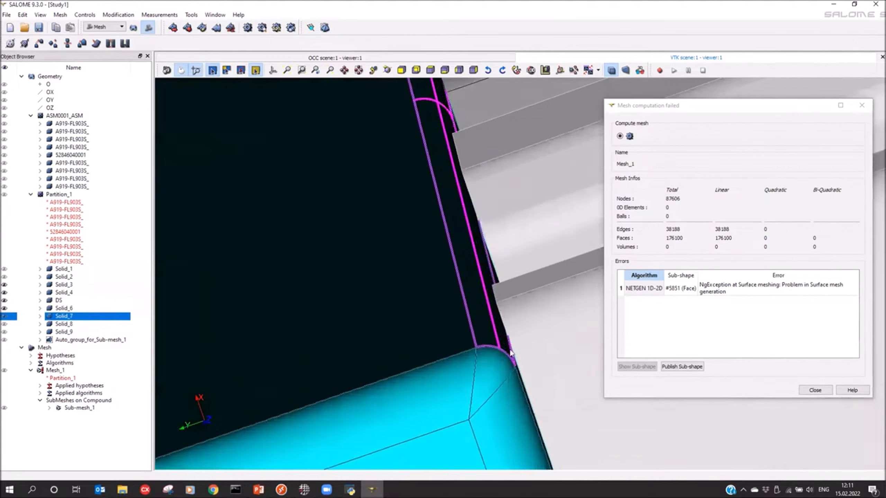
scroll(483, 306, down, 6)
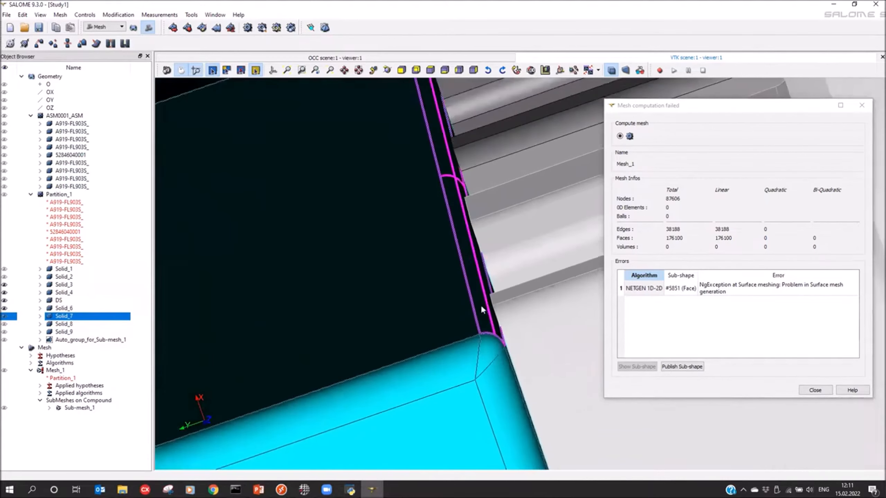
Step: Examine the reported face from the other side of the gating system, and close the mesh computation report
middle_drag(465, 304, 211, 328)
middle_drag(337, 314, 228, 308)
scroll(370, 265, down, 5)
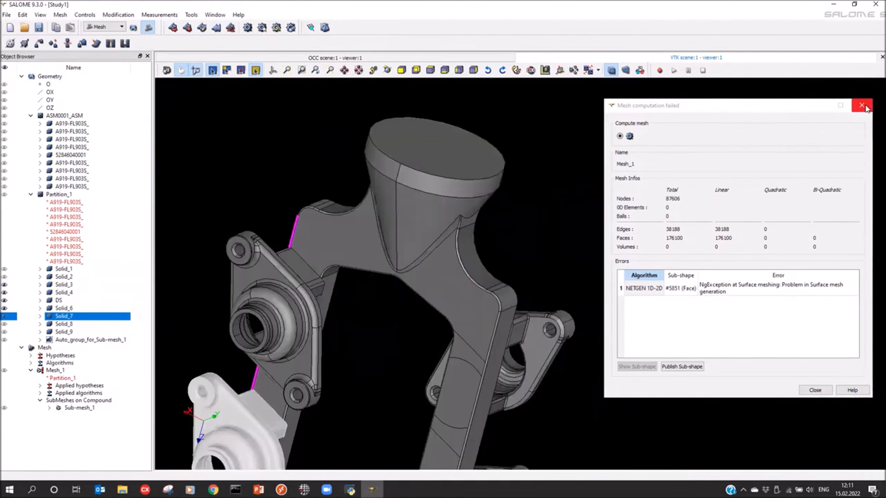
click(861, 105)
middle_drag(522, 220, 504, 209)
Step: Delete Mesh_1 and switch to the Geometry module
click(53, 371)
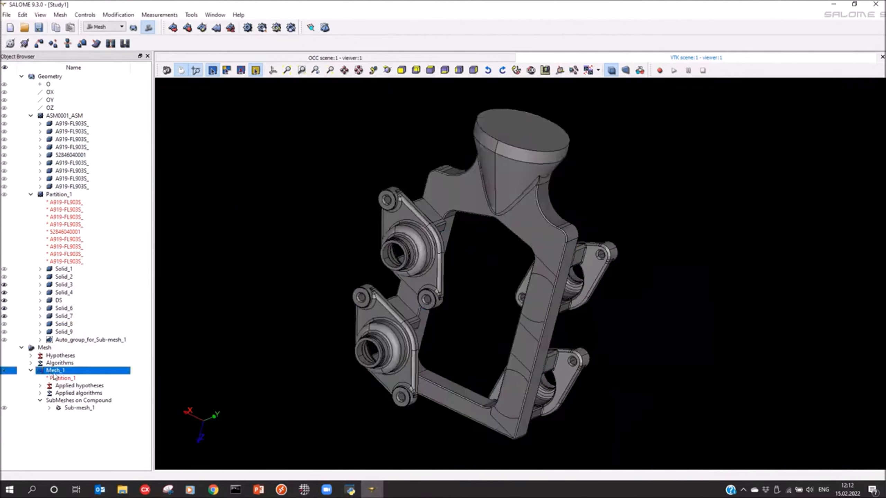
right_click(47, 372)
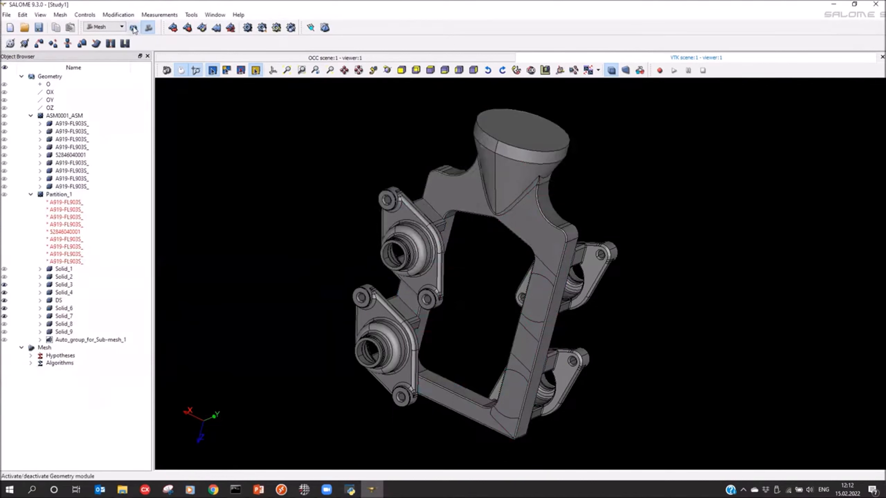
click(134, 28)
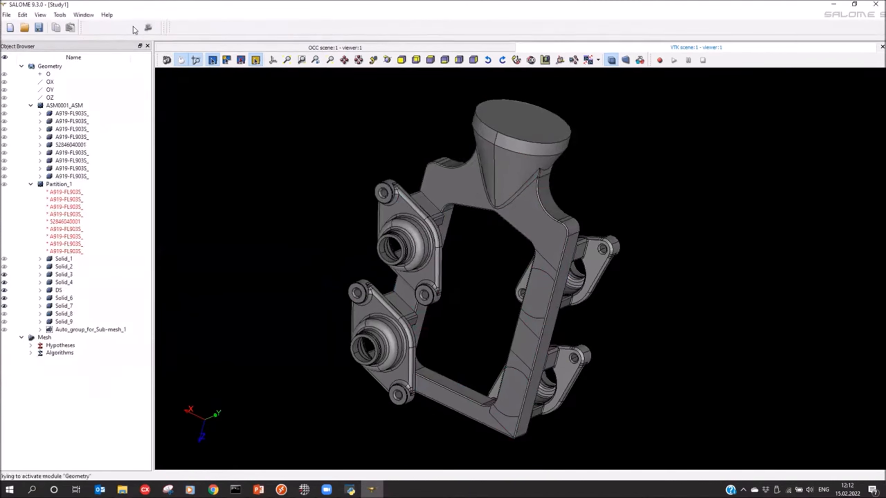
Step: Delete Partition_1 together with its solids and the automatic sub-mesh group
click(82, 227)
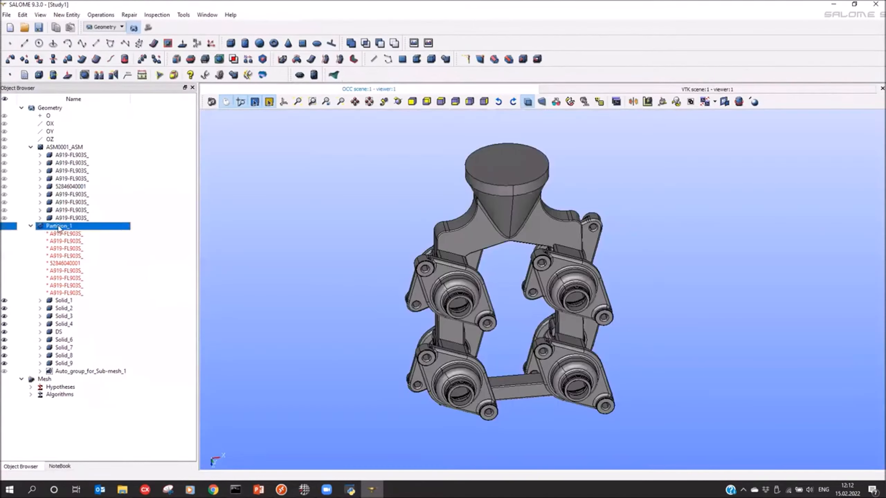
key(Delete)
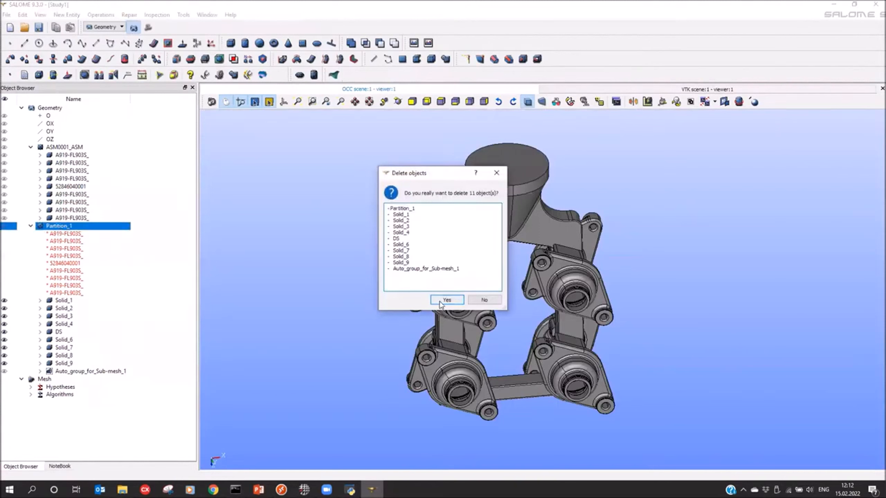
click(448, 303)
Step: Delete all nine exploded sub-shapes under ASM0001_ASM, from the first A919-FL903S_ to the last
click(67, 156)
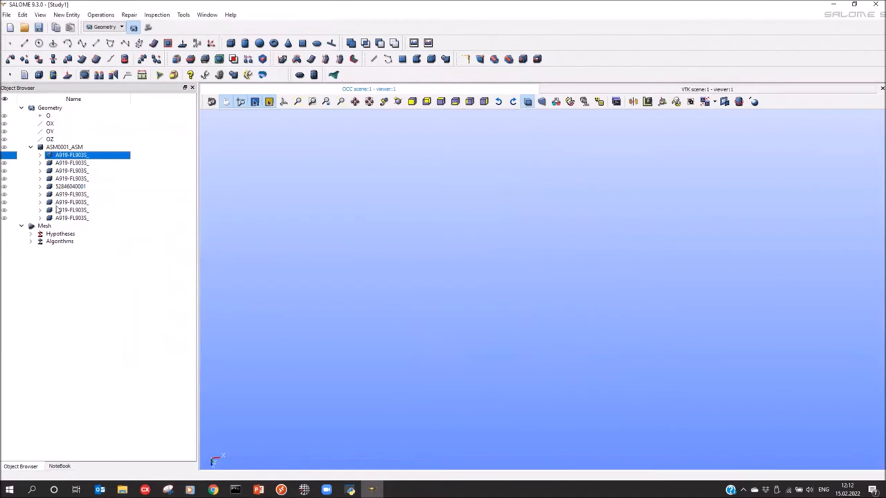
shift+click(63, 218)
key(Delete)
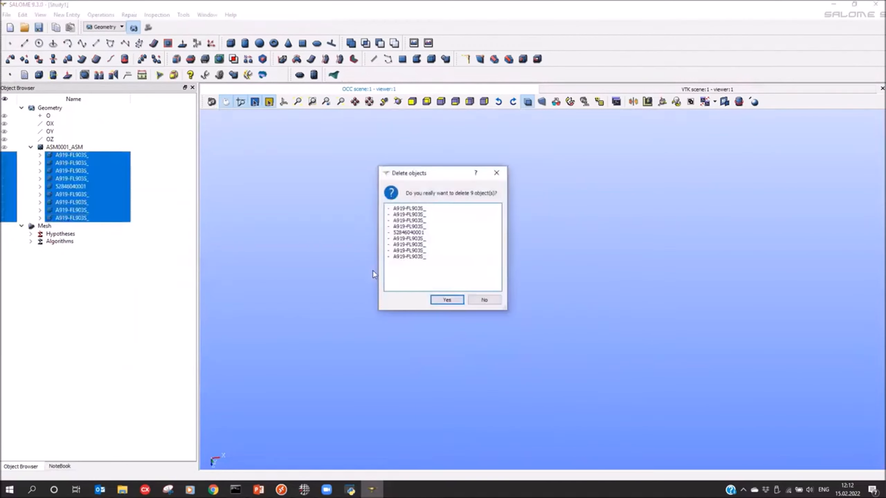
click(446, 300)
Step: Display ASM0001_ASM and run Shape Processing on it with FixShape, FixFaceSize, DropSmallEdges and SameParameter, with 3D tolerance 1e-07
click(37, 149)
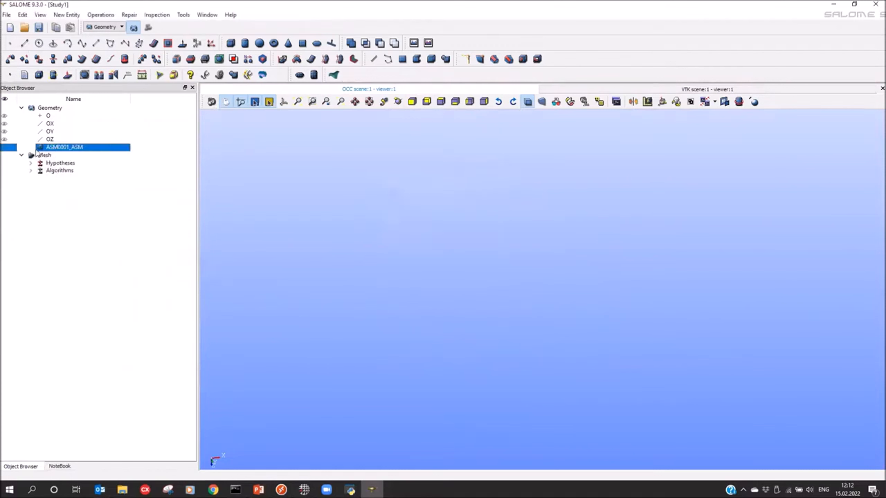
click(4, 148)
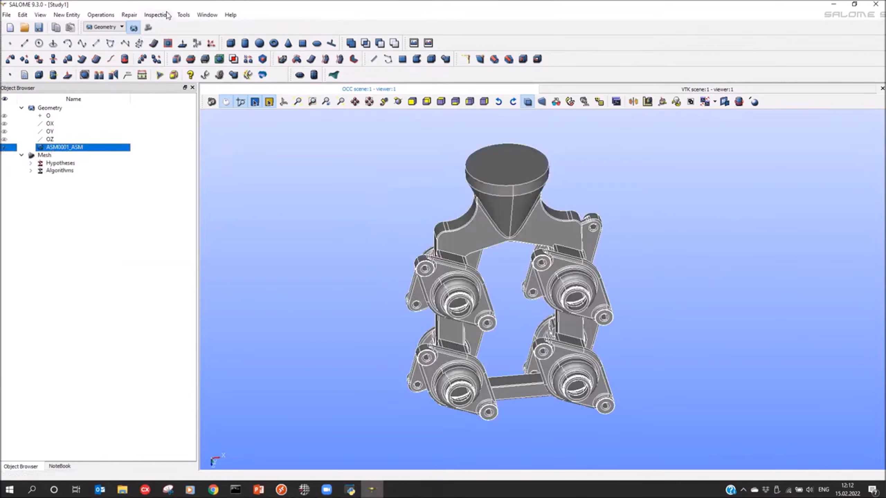
click(130, 15)
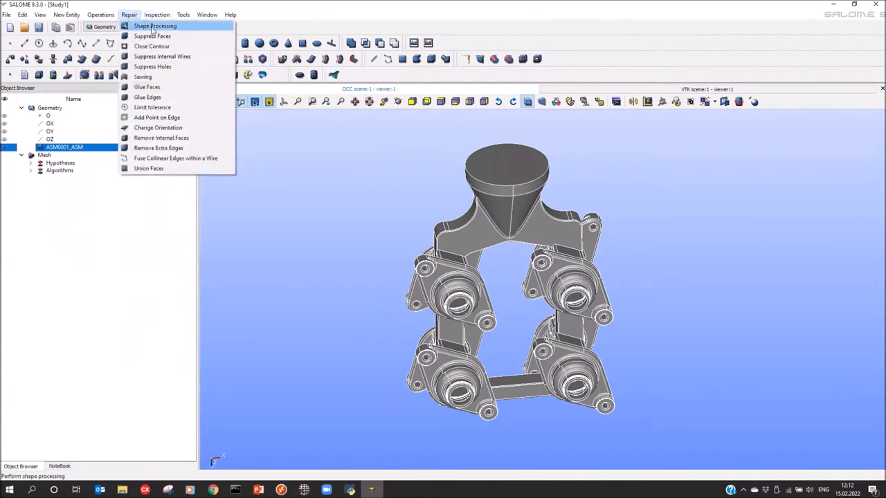
click(162, 27)
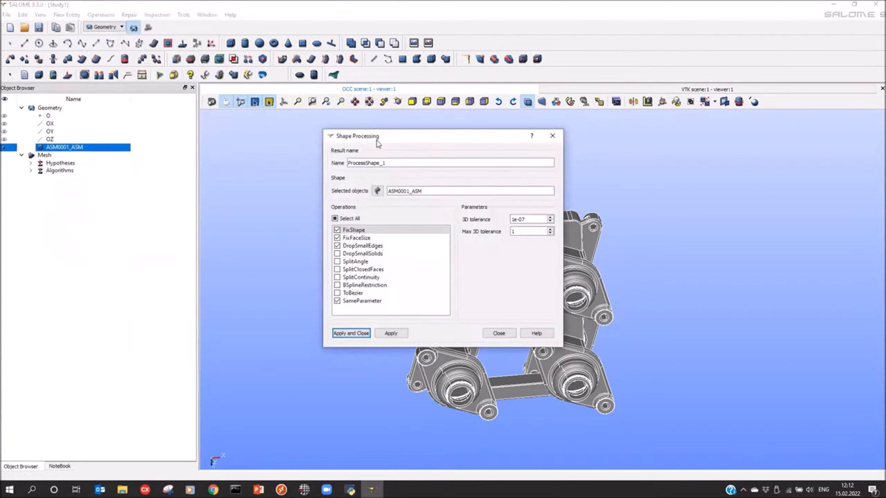
drag(365, 137, 286, 134)
click(275, 328)
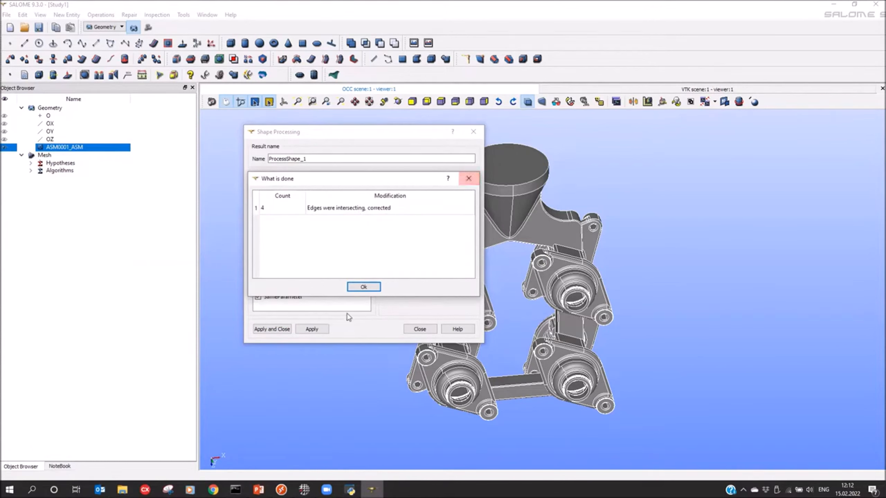
click(363, 287)
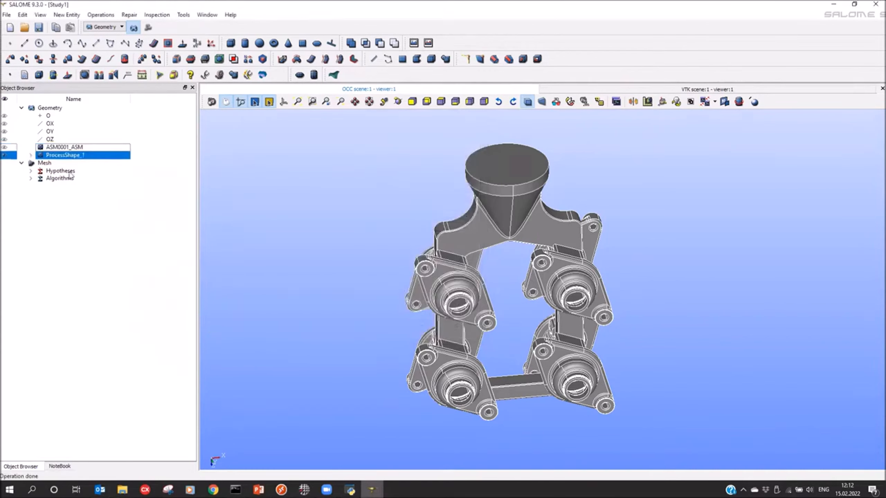
Step: Explode ProcessShape_1 into sub-shapes of type Solid
click(65, 244)
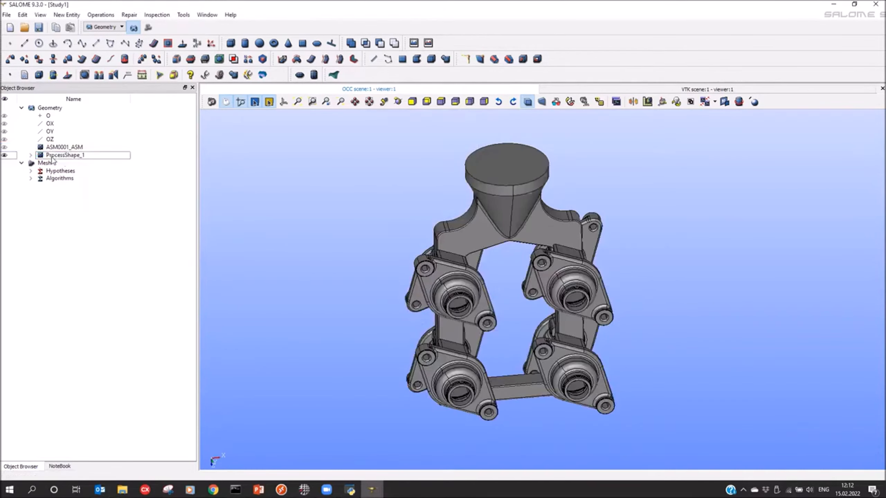
click(72, 157)
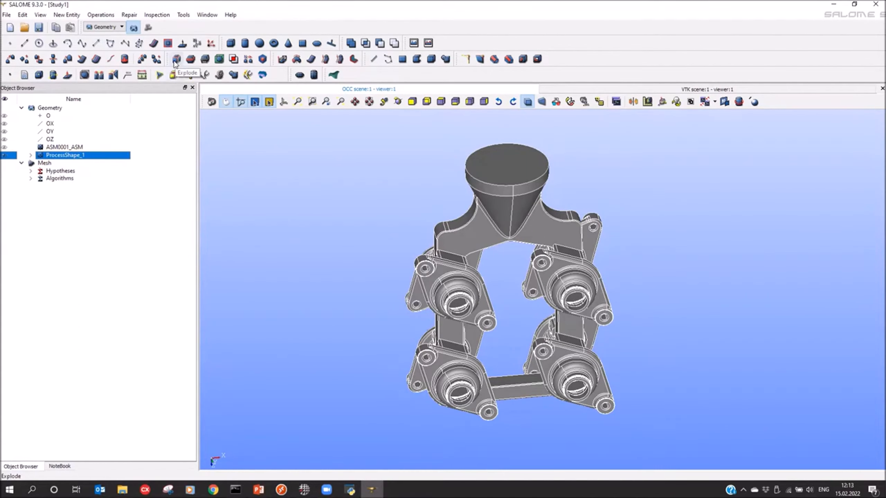
click(175, 61)
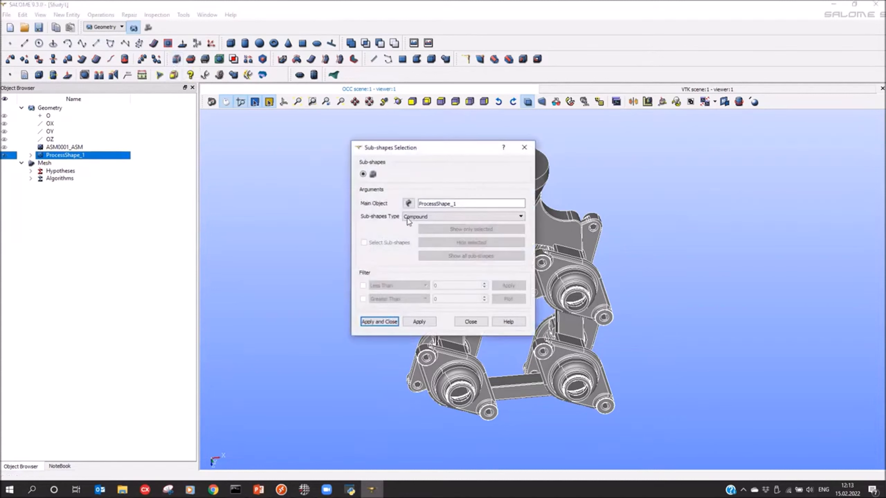
click(409, 217)
click(409, 237)
click(380, 322)
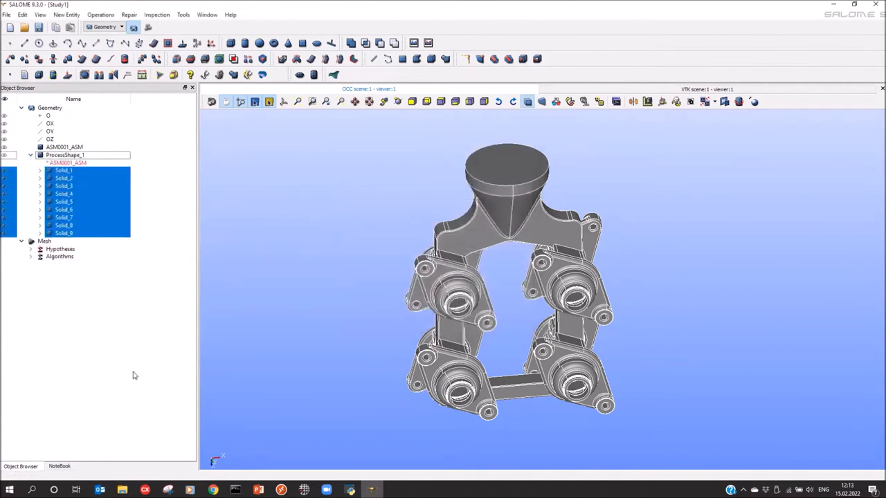
Step: Create a partition with resulting type Solid from the nine ProcessShape_1 solids, Solid_1 to Solid_9
click(92, 285)
click(60, 171)
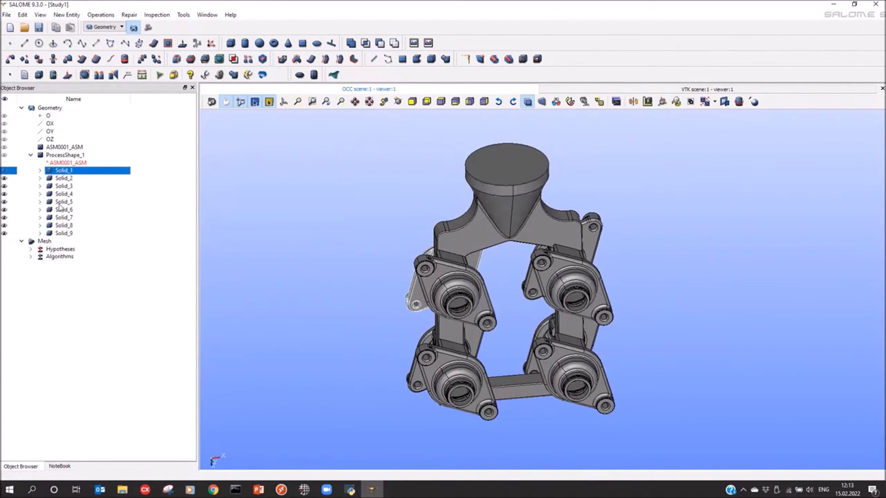
shift+click(61, 234)
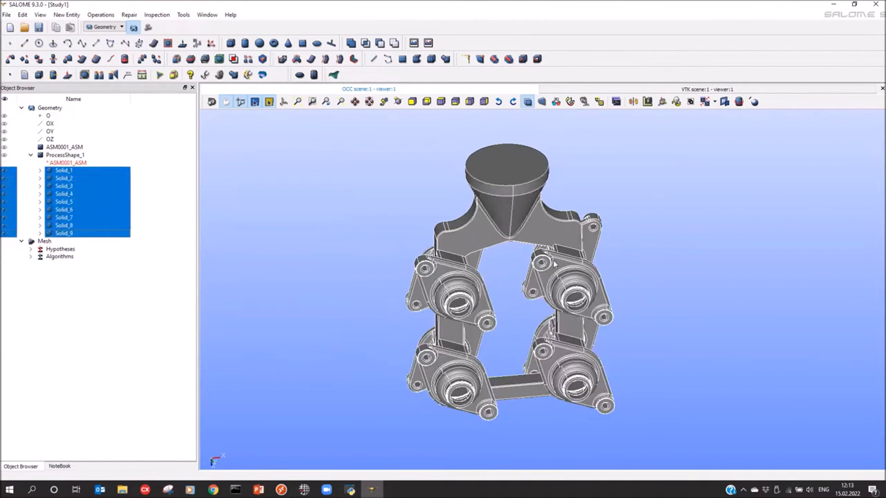
click(190, 60)
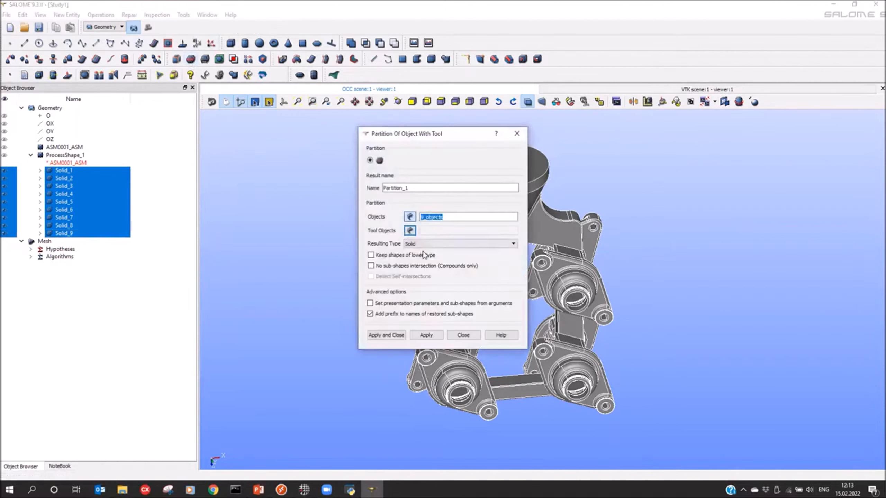
click(383, 335)
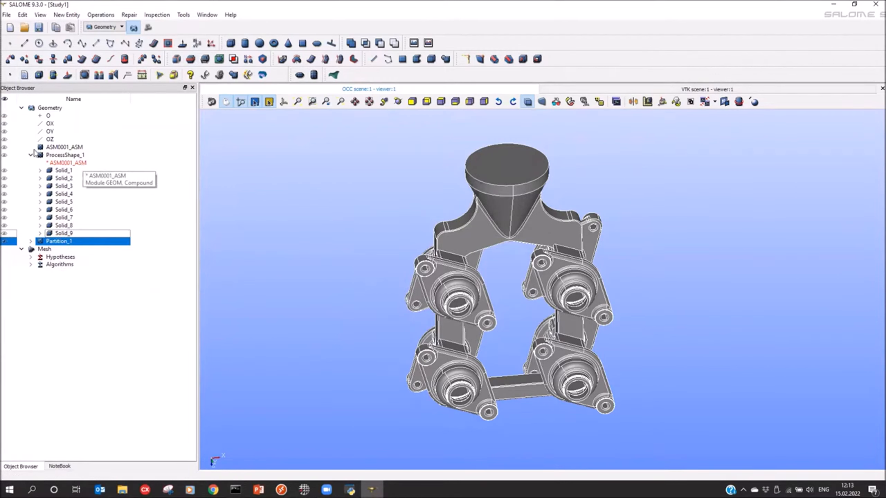
Step: Explode Partition_1 into sub-shapes of type Solid
click(31, 241)
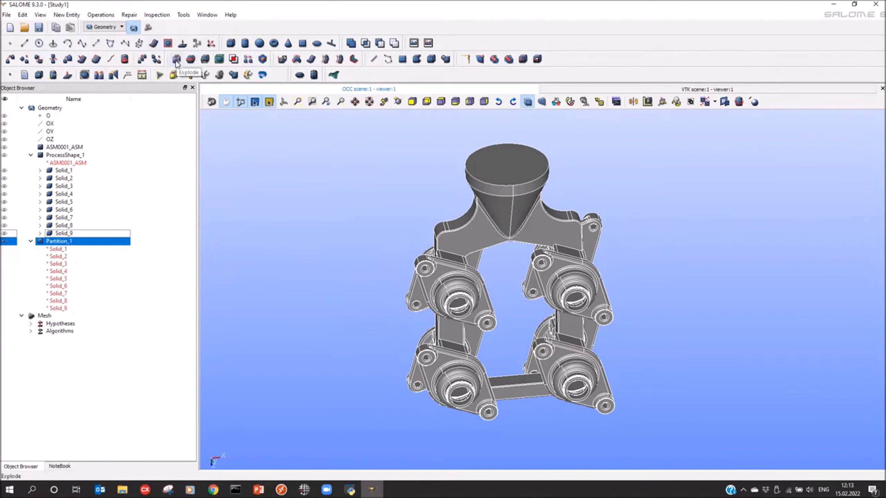
click(177, 61)
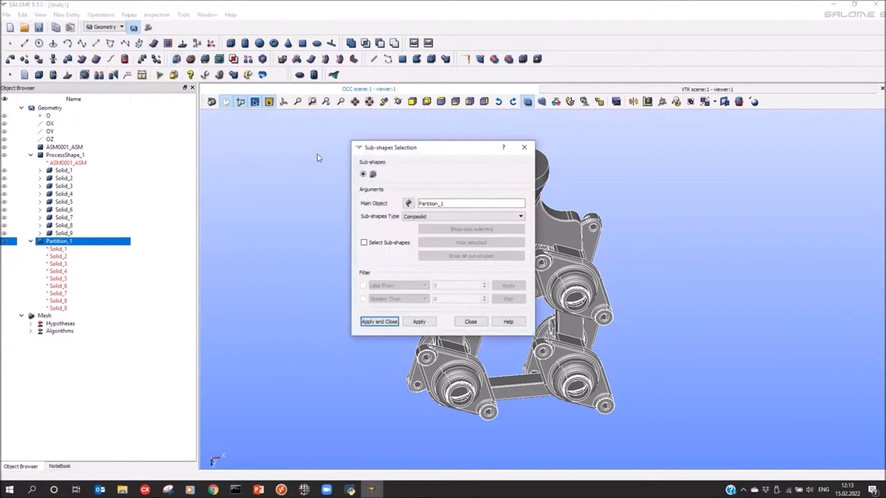
click(421, 217)
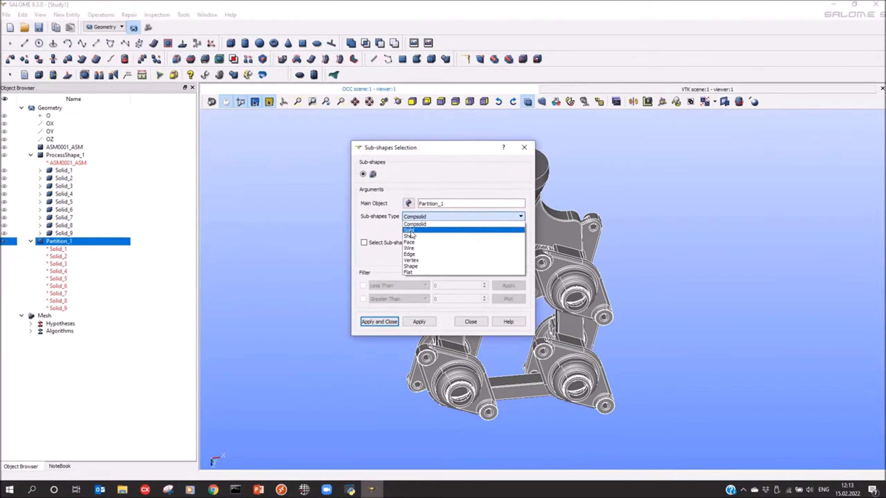
click(412, 231)
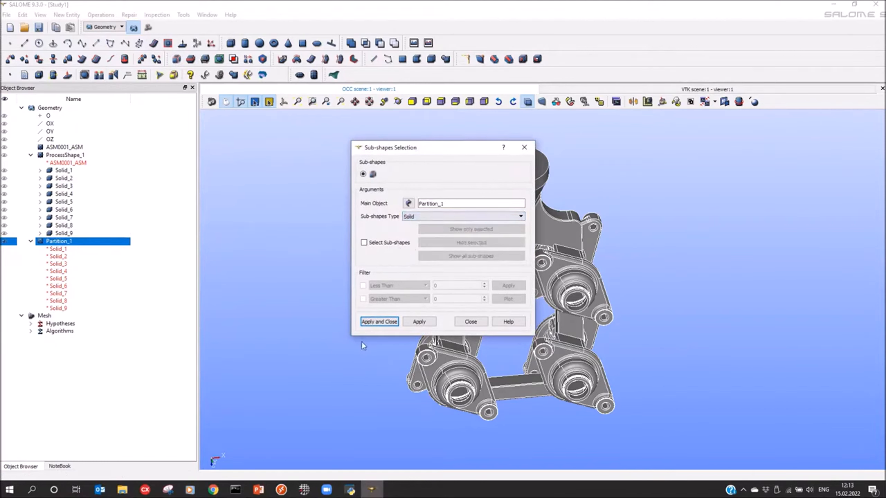
click(380, 321)
Step: Pick the gating solid with the pouring cup in the exploded partition and rename it DS
click(328, 306)
mouse_move(328, 307)
ctrl+right_down()
mouse_move(310, 289)
mouse_move(343, 304)
ctrl+right_up()
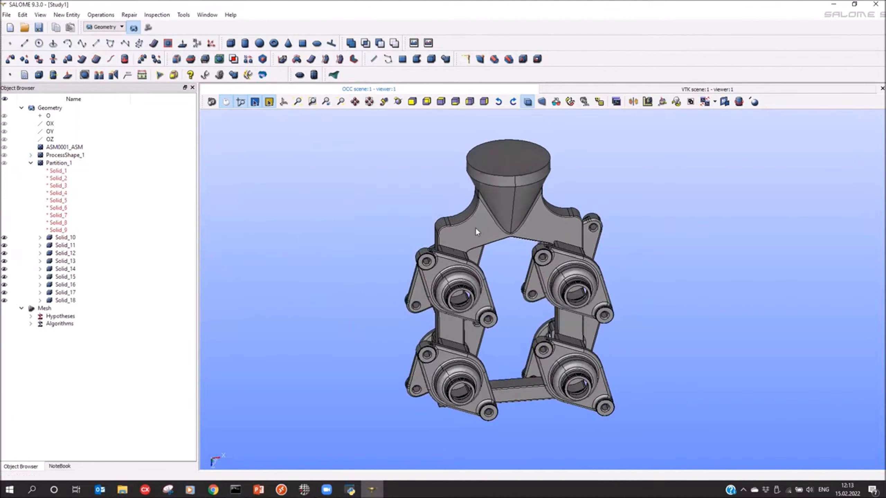
click(480, 226)
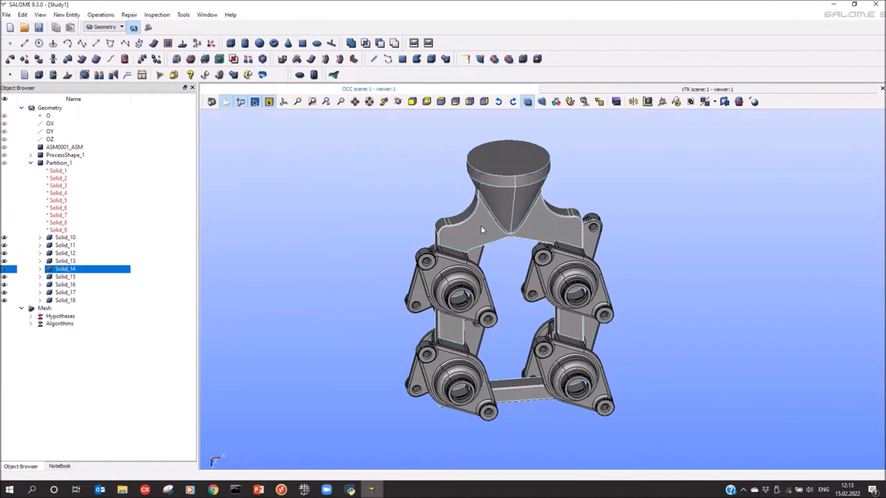
double_click(84, 270)
text(DS)
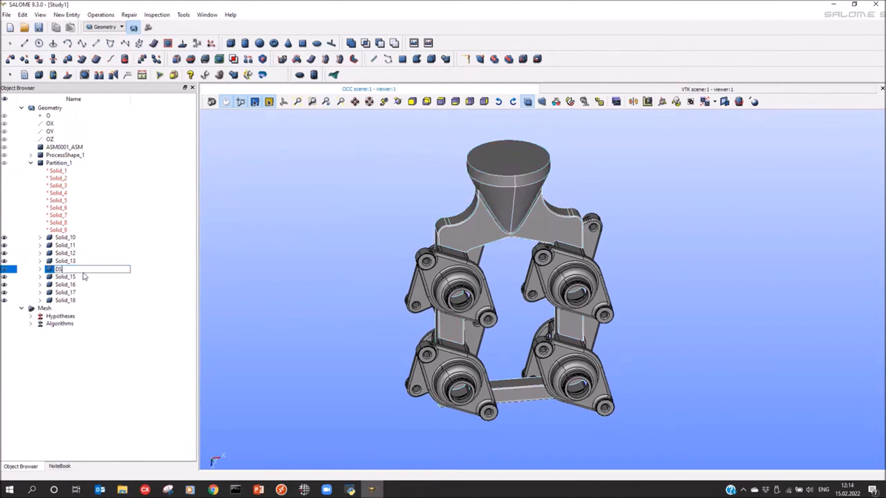
key(Return)
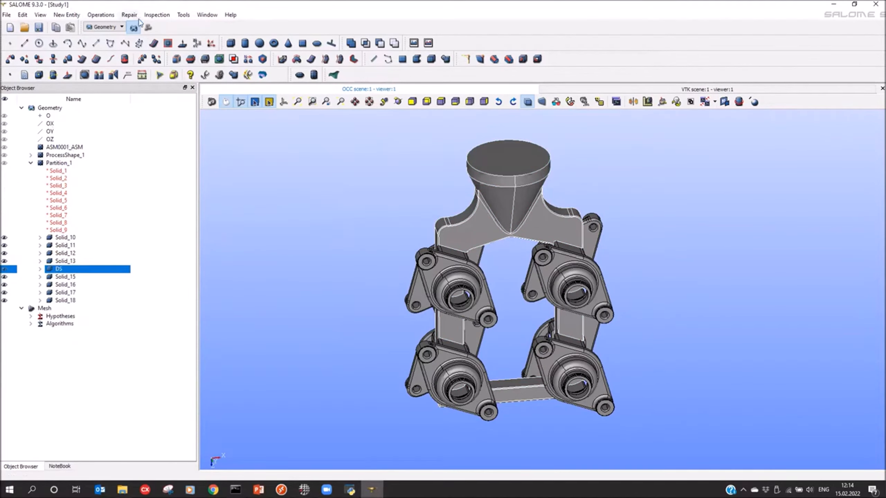
Step: Switch to the Mesh module and create a mesh on Partition_1 with NETGEN 1D-2D and a hypothesis of max size 6, min size 1, Coarse
click(148, 27)
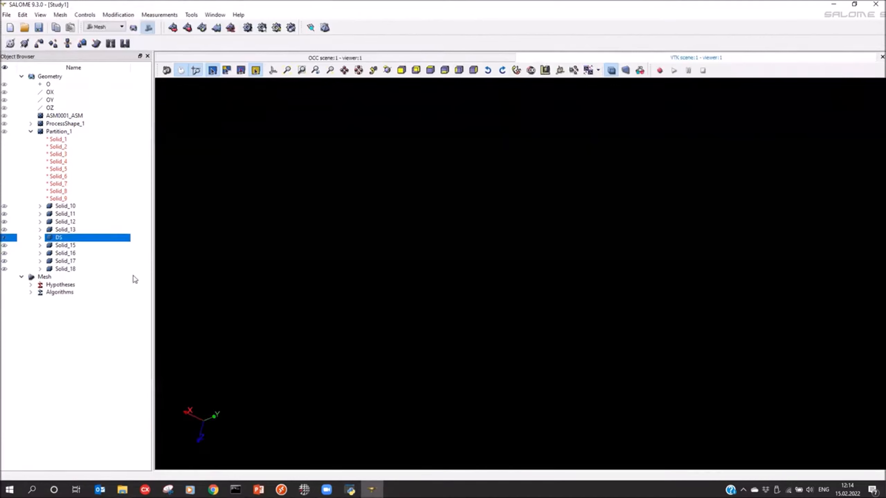
click(58, 134)
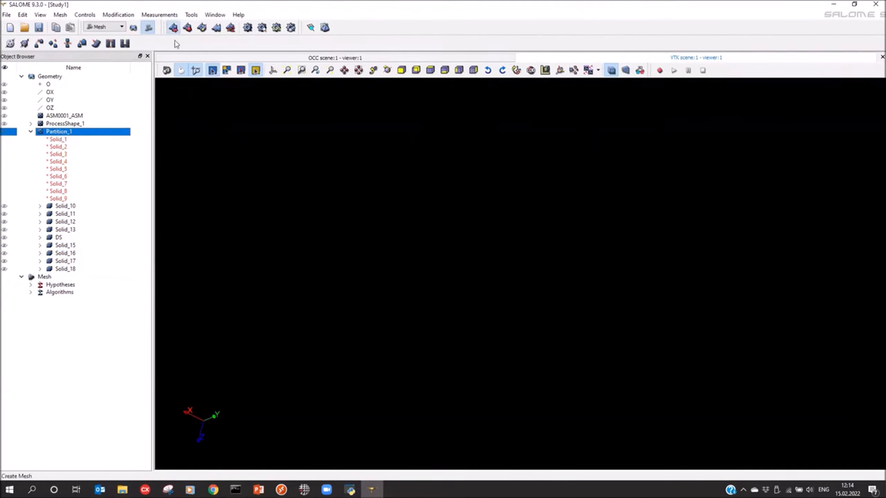
click(173, 27)
click(370, 208)
click(405, 223)
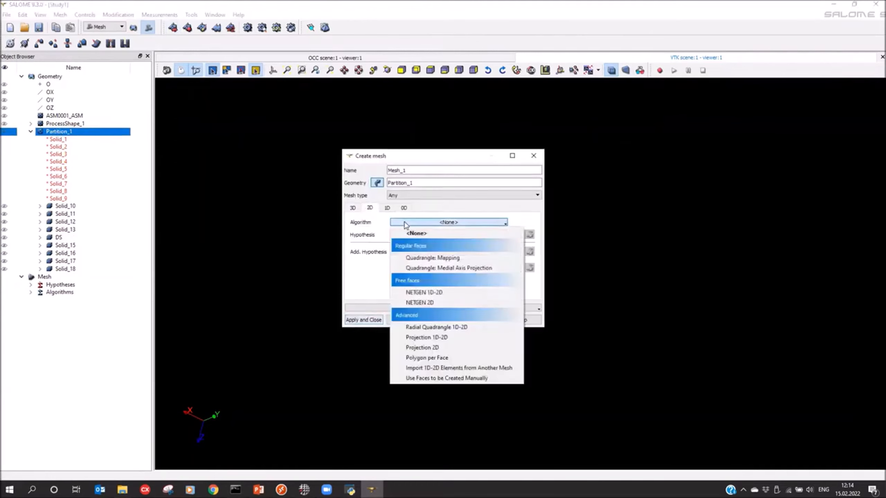
click(417, 294)
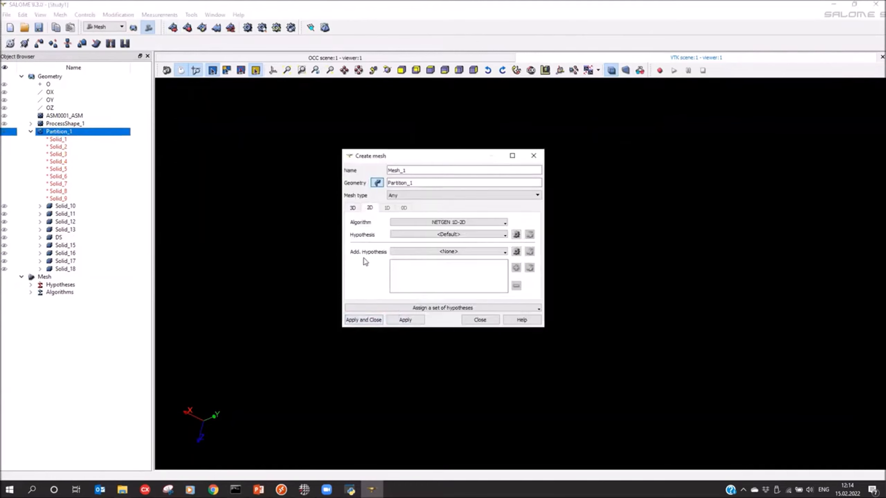
click(426, 234)
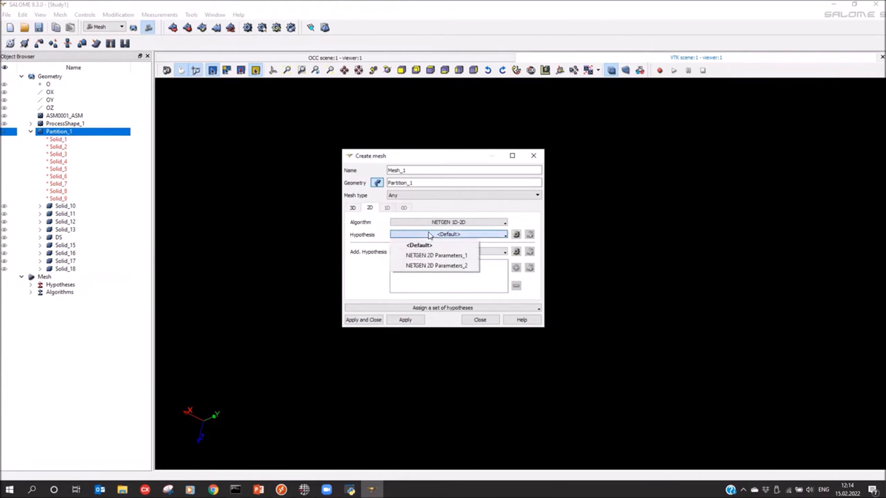
click(428, 266)
click(517, 235)
click(373, 337)
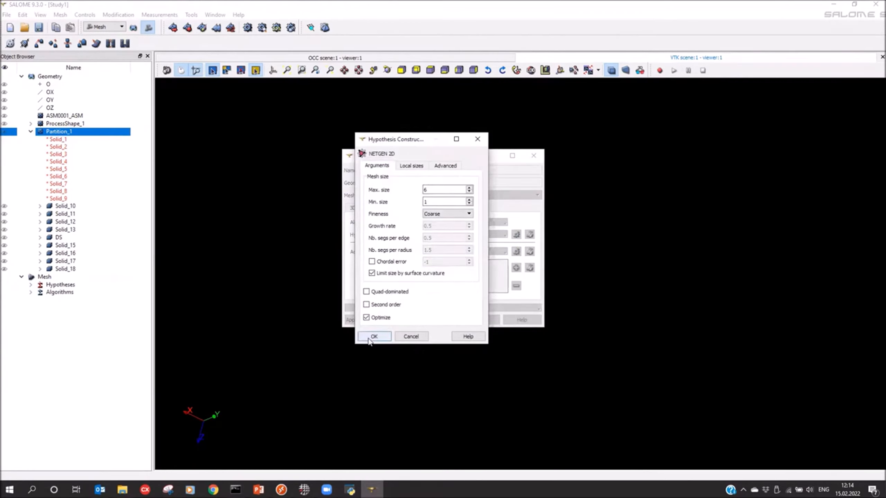
Step: Create a sub-mesh of Mesh_1 on the casting solids from Solid_10 to Solid_18, leaving out DS, and compute it
click(187, 28)
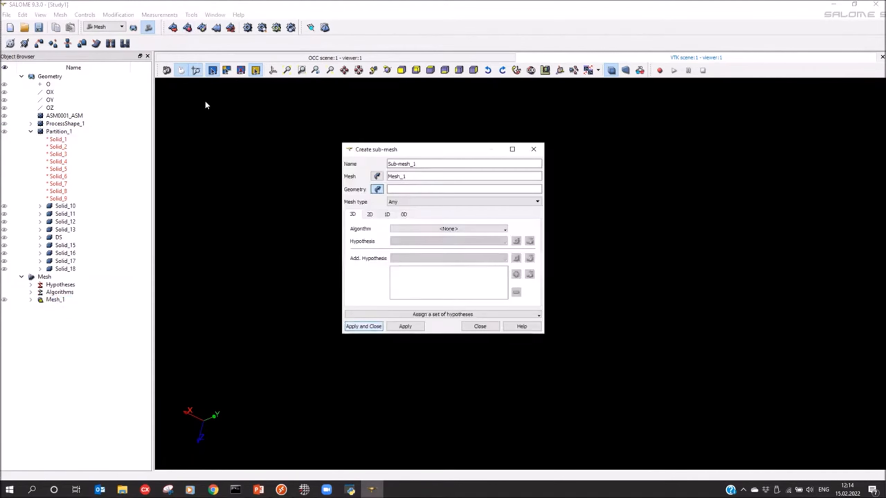
click(58, 208)
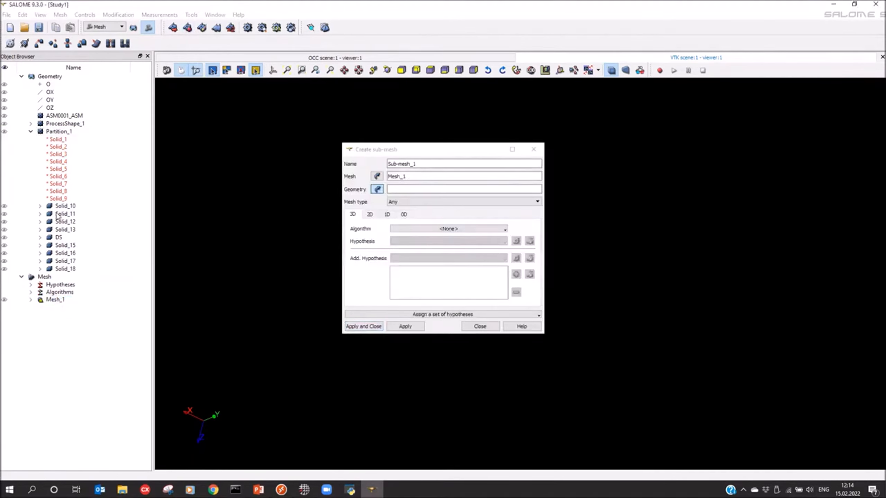
shift+click(61, 268)
click(363, 326)
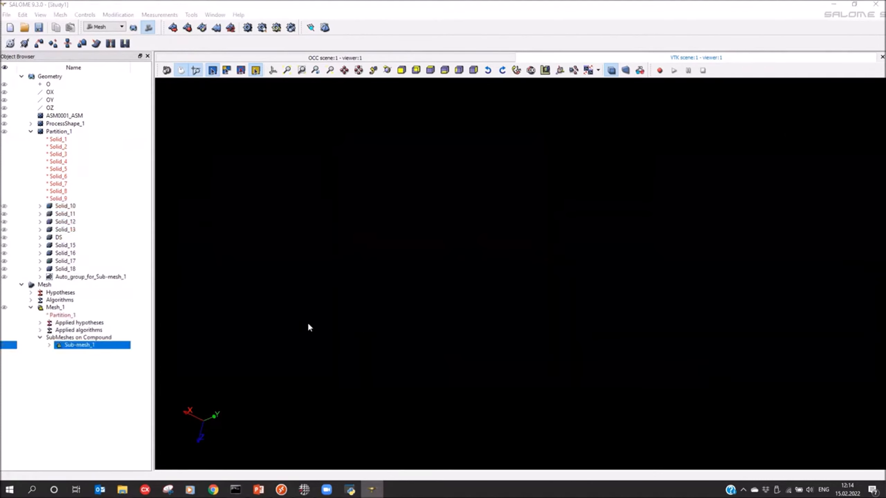
click(247, 27)
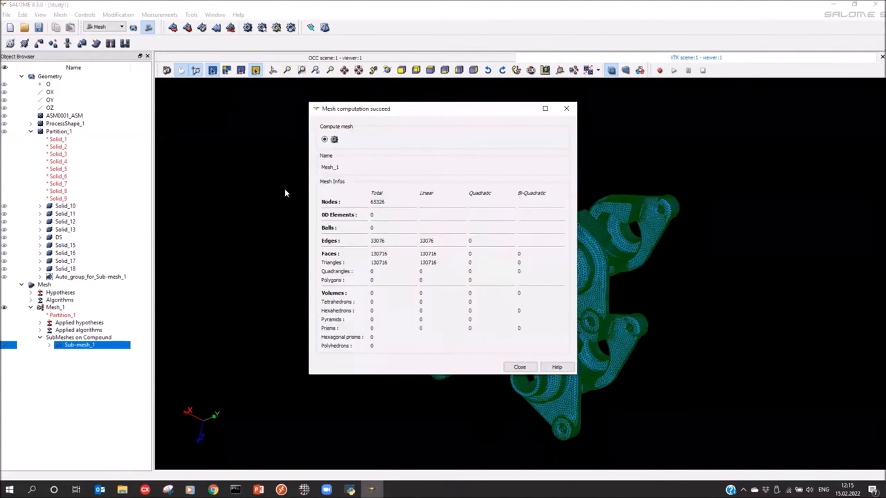
click(566, 108)
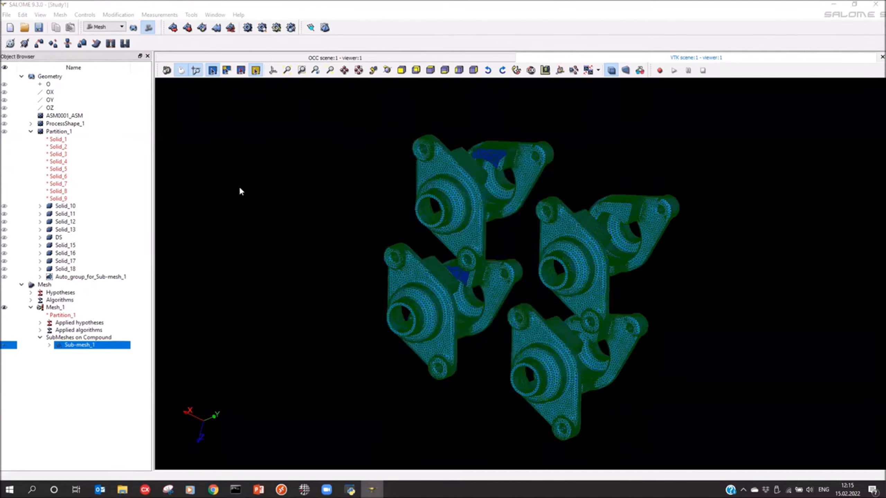
Step: Set the fineness of Mesh_1's NETGEN 2D hypothesis to Moderate and compute the whole surface mesh
click(41, 308)
click(248, 27)
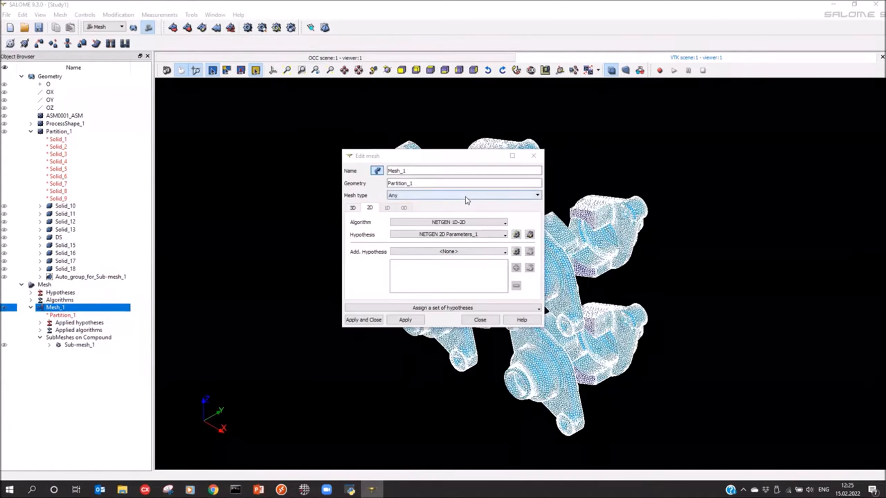
click(528, 236)
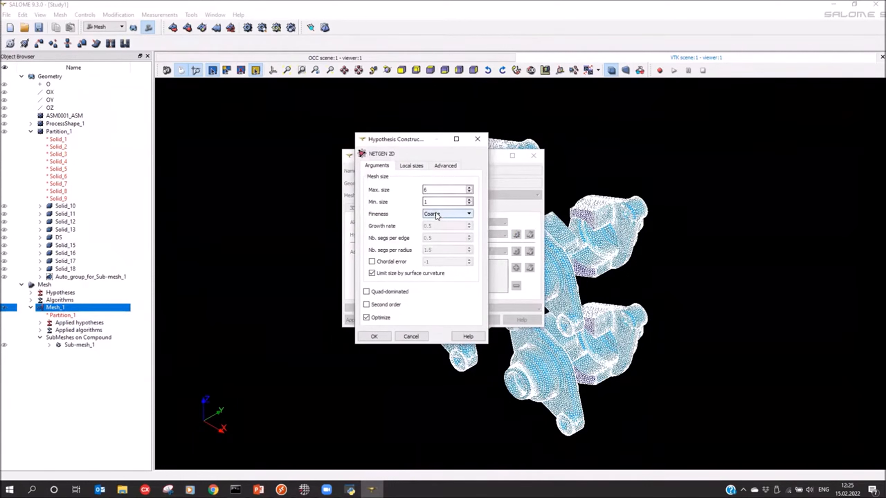
click(449, 217)
click(434, 232)
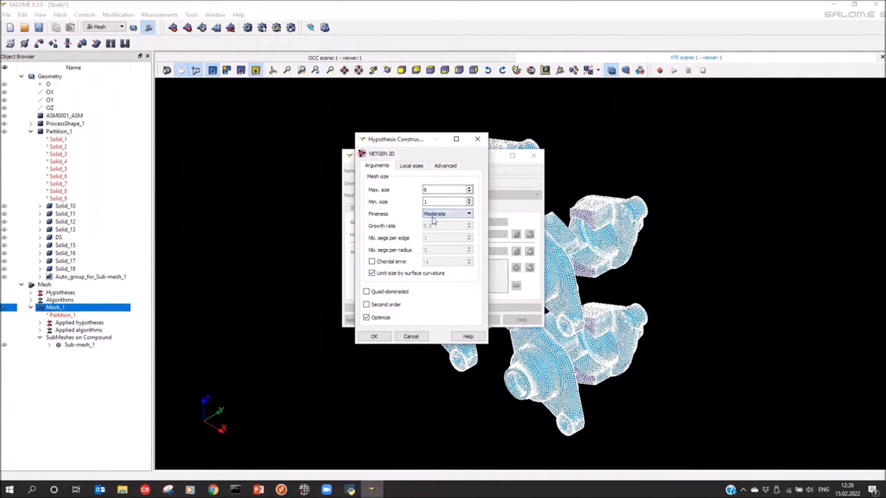
click(373, 336)
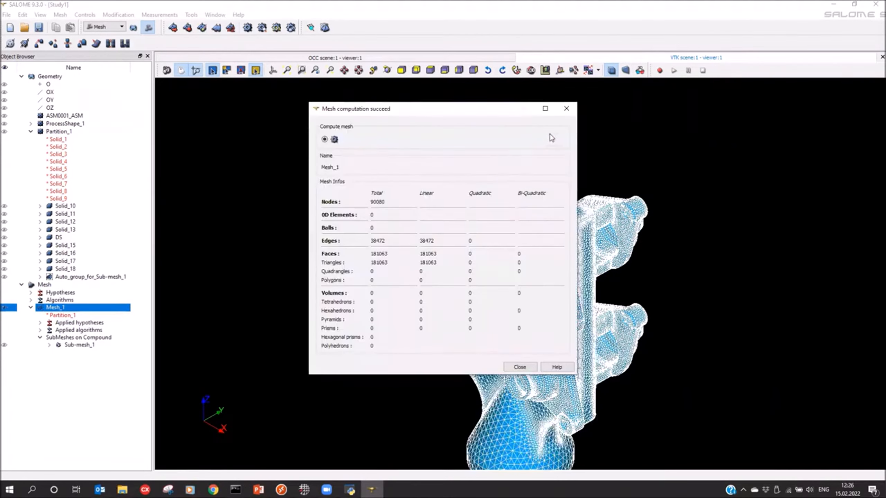
click(566, 109)
Step: Check the 2D quality of Mesh_1 and correct it with 7 iterations, using minimum angle 6, aspect ratio 6 and 2D length 0.75
drag(501, 153, 493, 304)
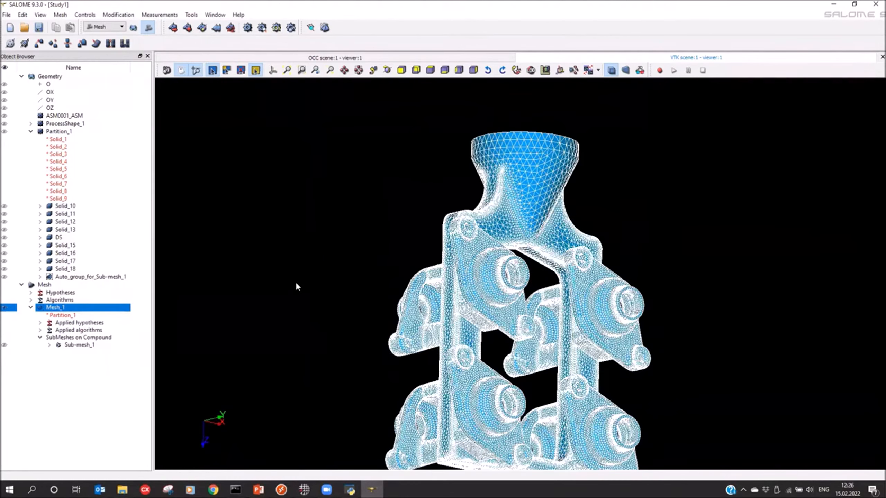
drag(304, 290, 293, 286)
scroll(463, 395, down, 3)
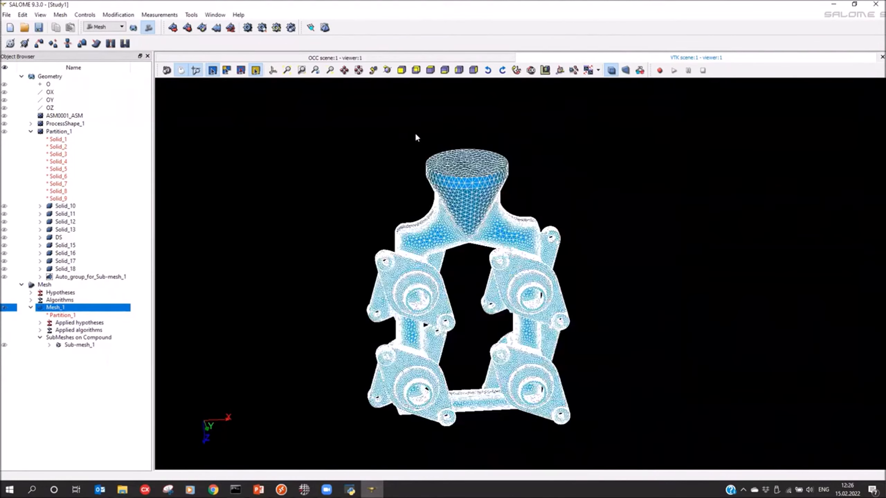
click(310, 28)
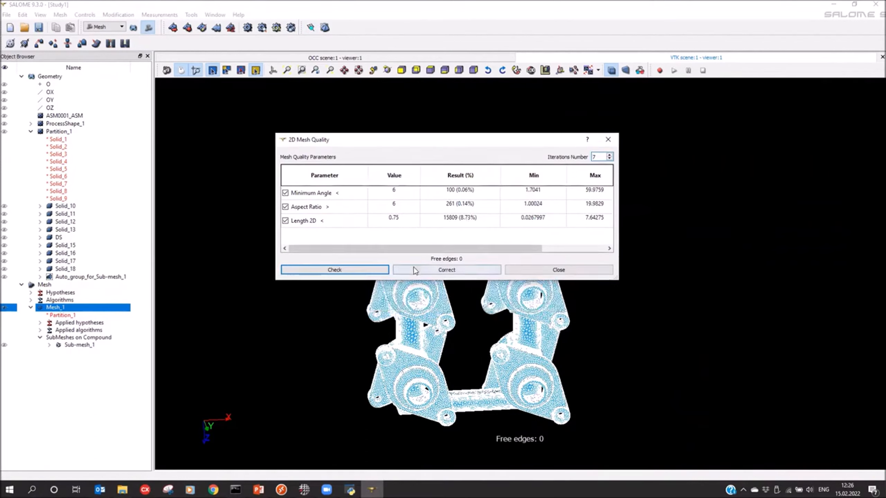
click(435, 274)
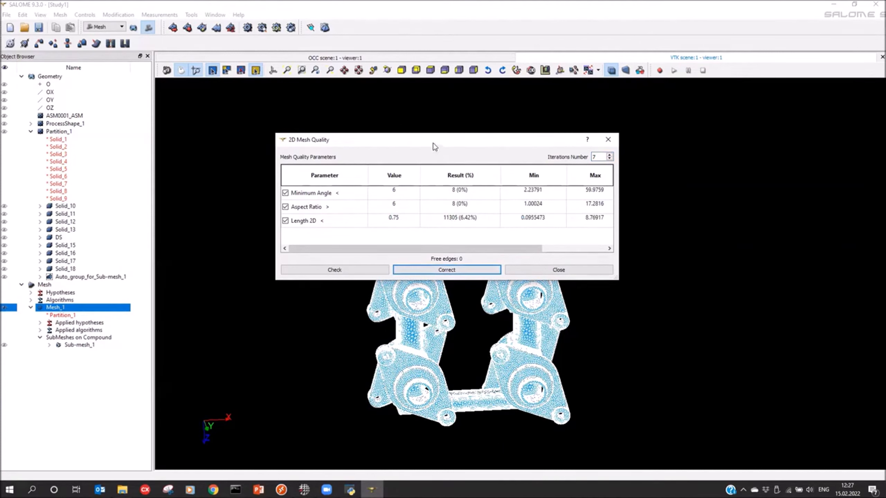
drag(437, 147, 442, 149)
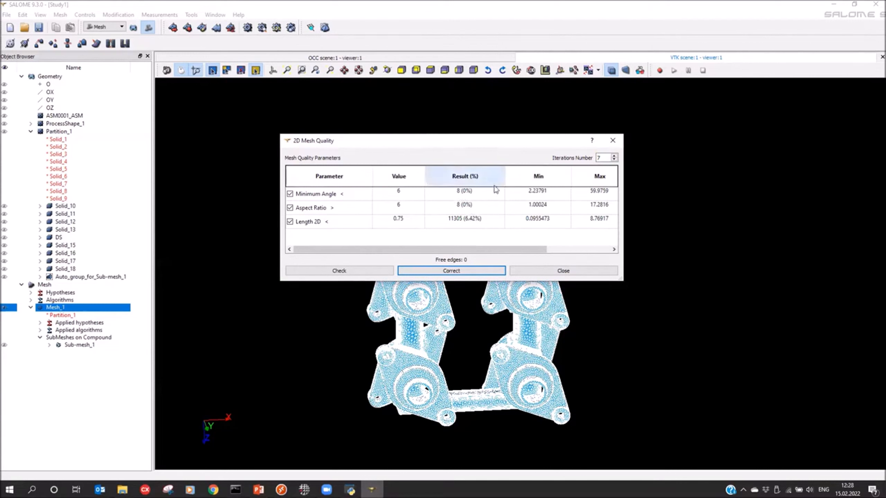
click(614, 146)
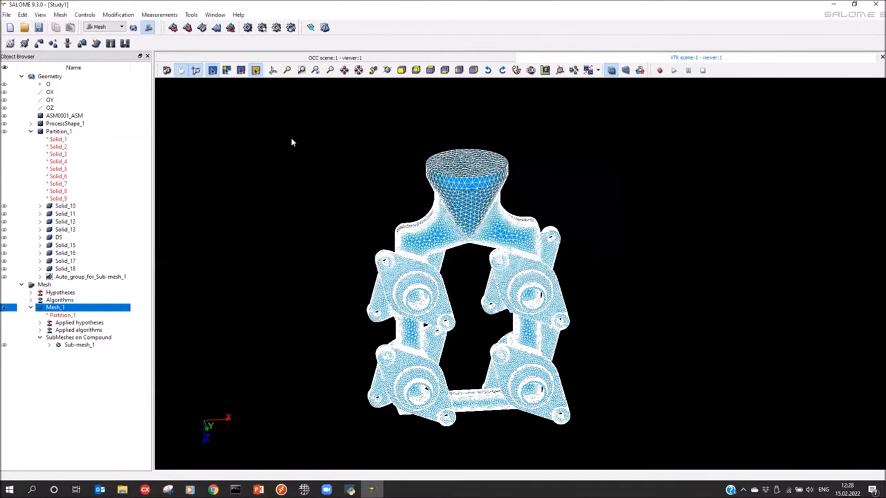
Step: Compute the 3D tetrahedral mesh for Mesh_1
click(324, 28)
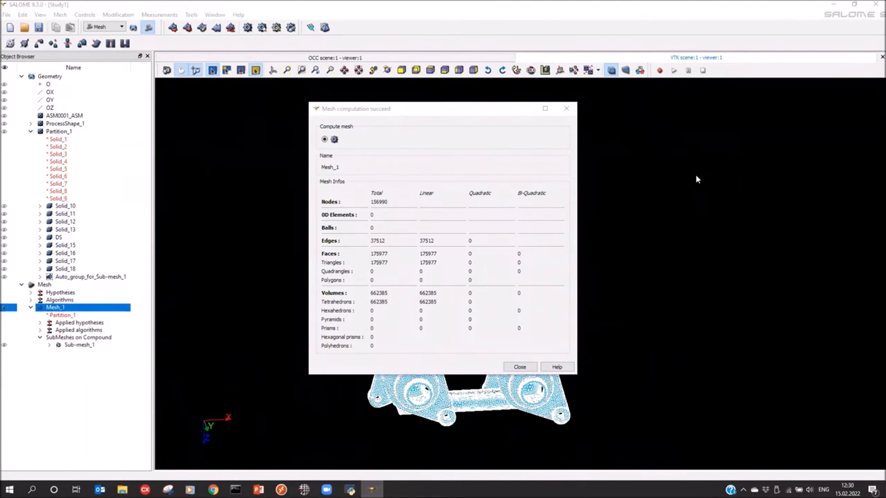
click(567, 109)
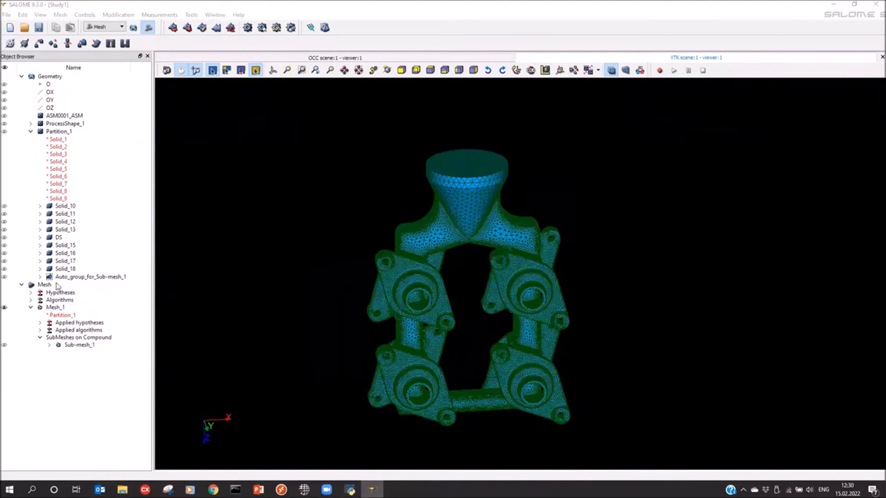
Step: Create volume groups on Mesh_1 from the geometry of all casting solids Solid_10 to Solid_18, including DS
click(53, 308)
right_click(52, 309)
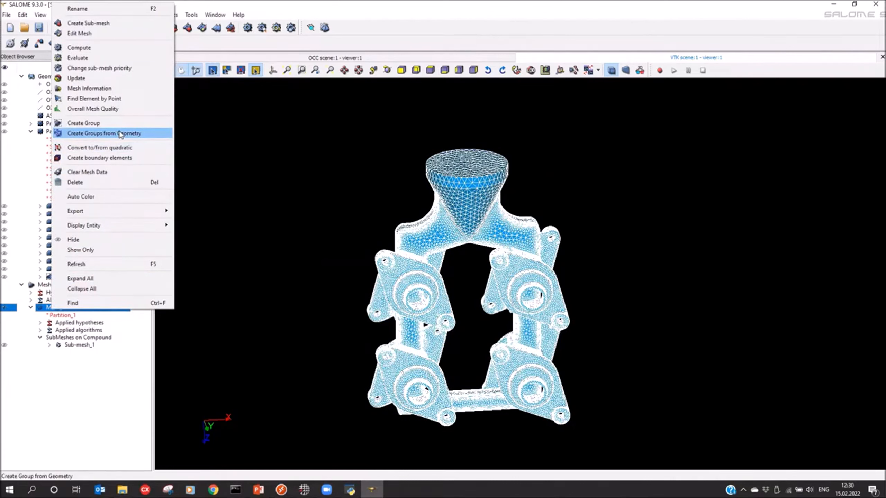
click(98, 134)
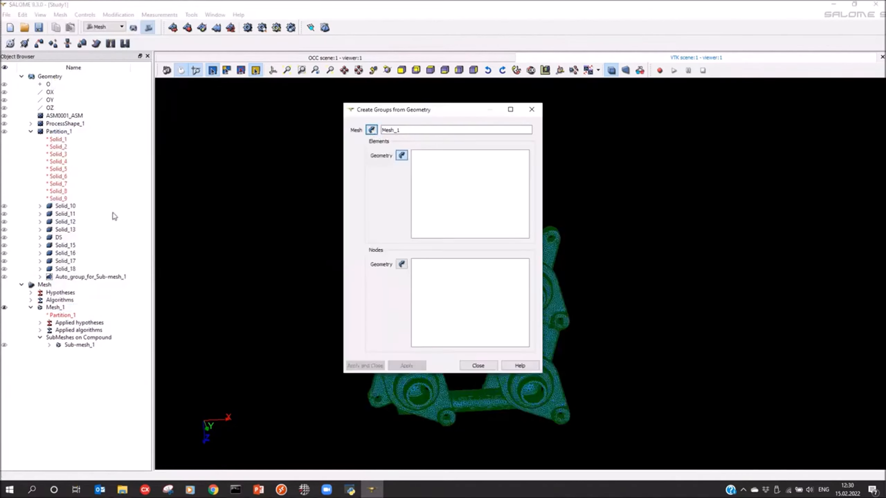
click(65, 209)
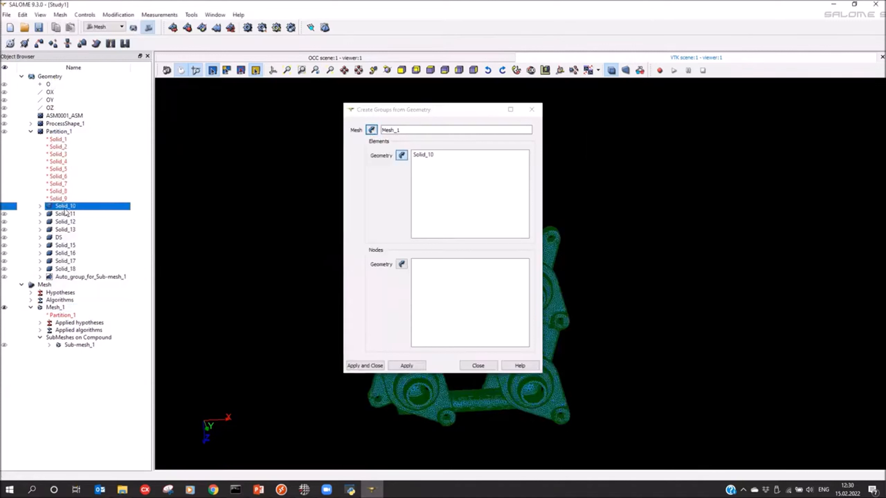
shift+click(61, 270)
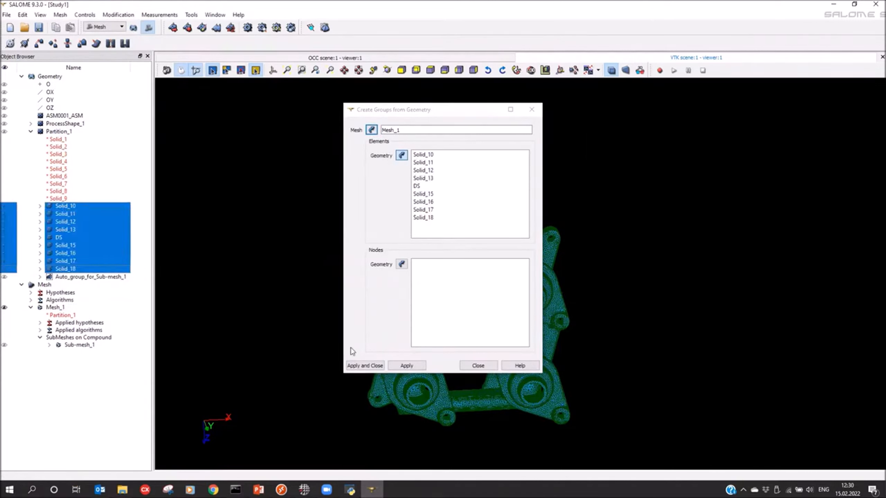
click(363, 366)
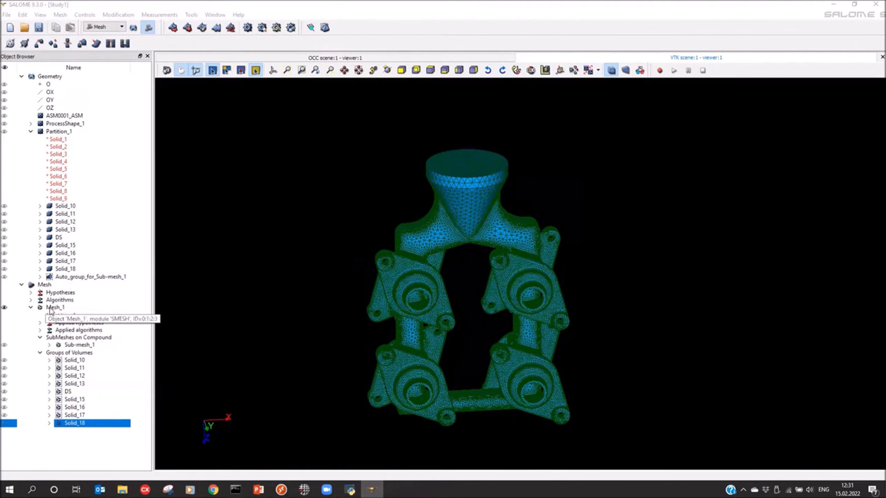
Step: Export Mesh_1 to the Investment Casting Model folder as the MED 4.0 file Mesh_1
right_click(50, 309)
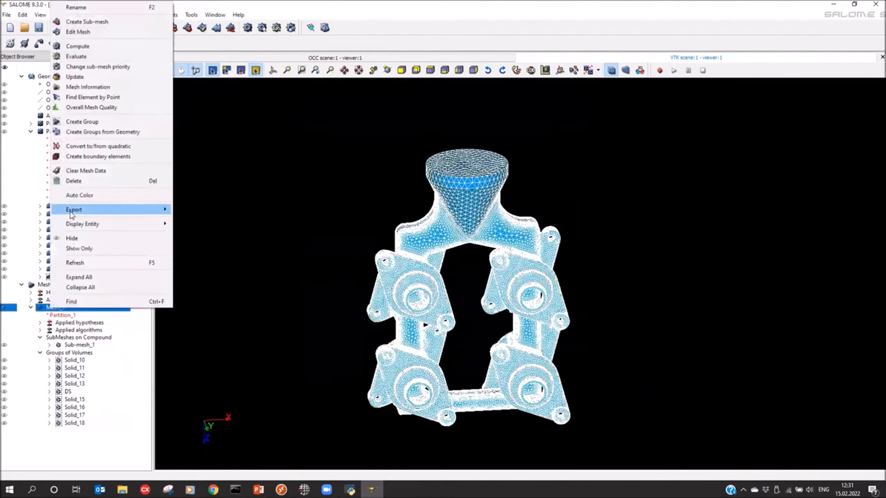
mouse_move(72, 211)
click(191, 211)
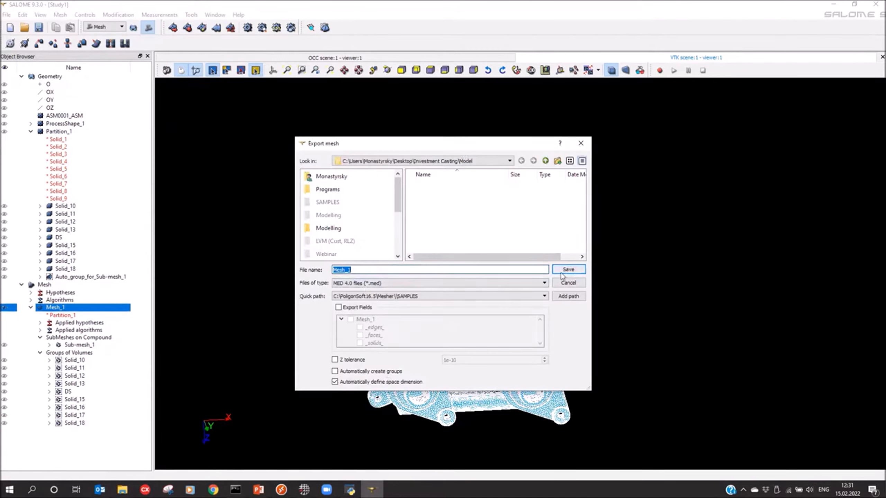
click(568, 272)
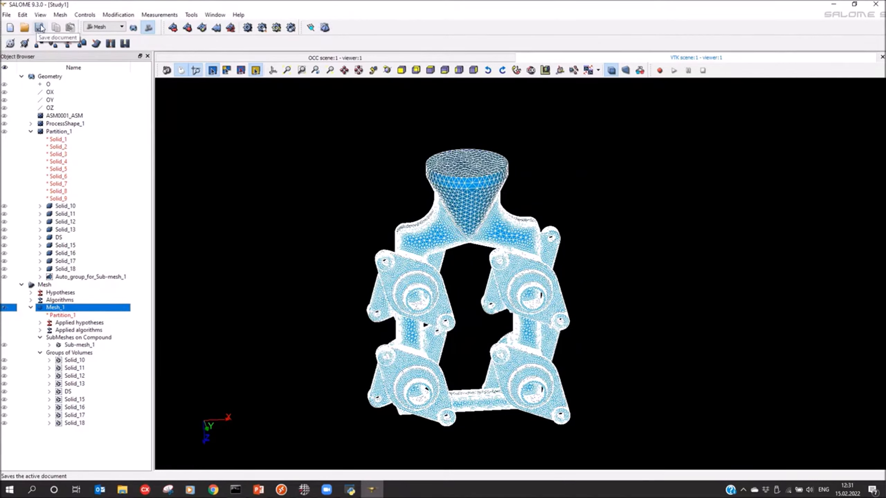
Step: Save the study as Study1 in the Model folder and exit SALOME
click(39, 28)
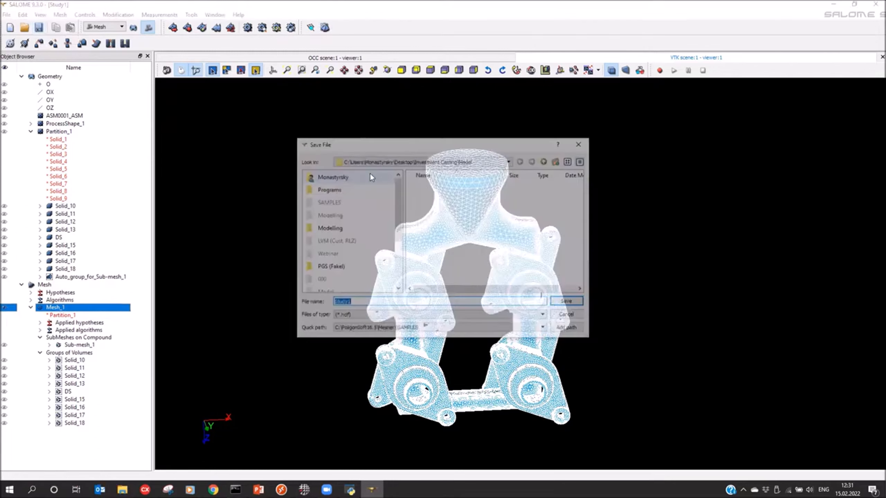
click(575, 303)
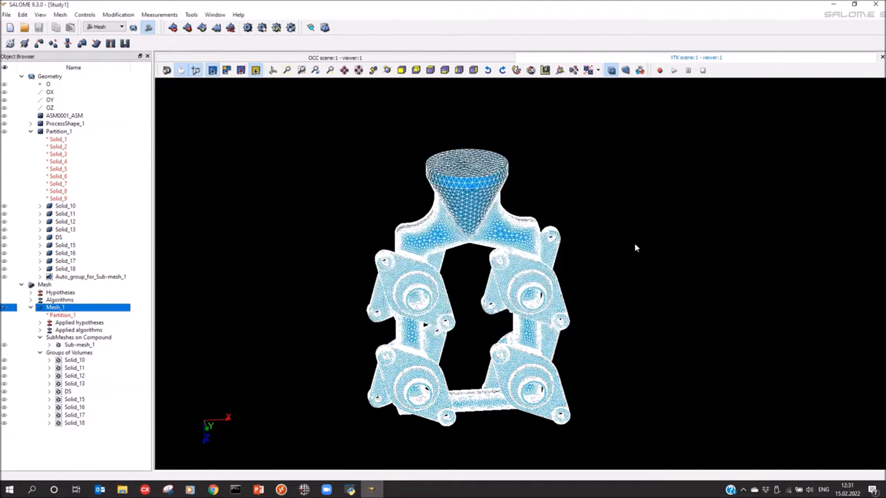
click(876, 4)
click(424, 262)
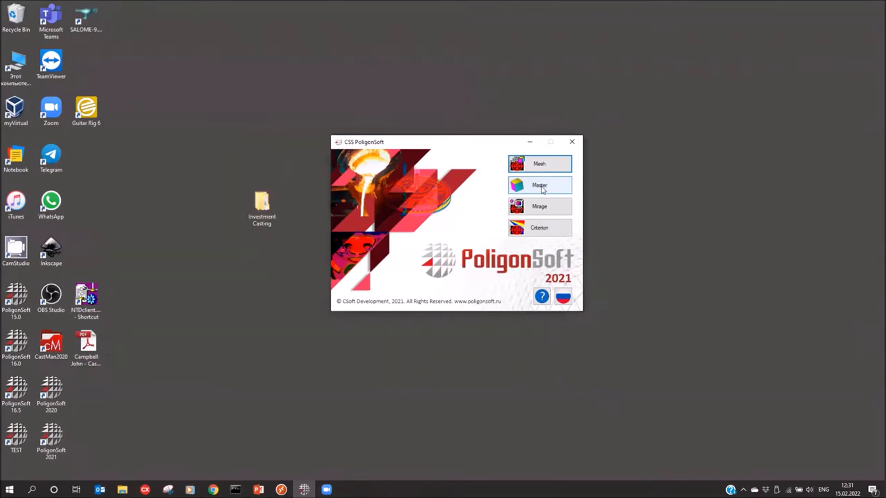
Step: Start PoligonSoft's Master module and load Mesh_1.med as a Salome file in millimeters, keeping the previous simulation parameters
click(544, 188)
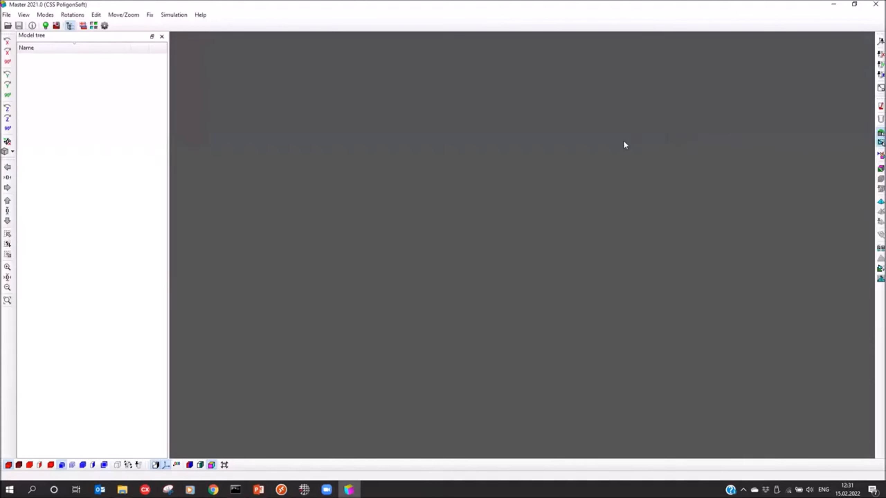
click(7, 26)
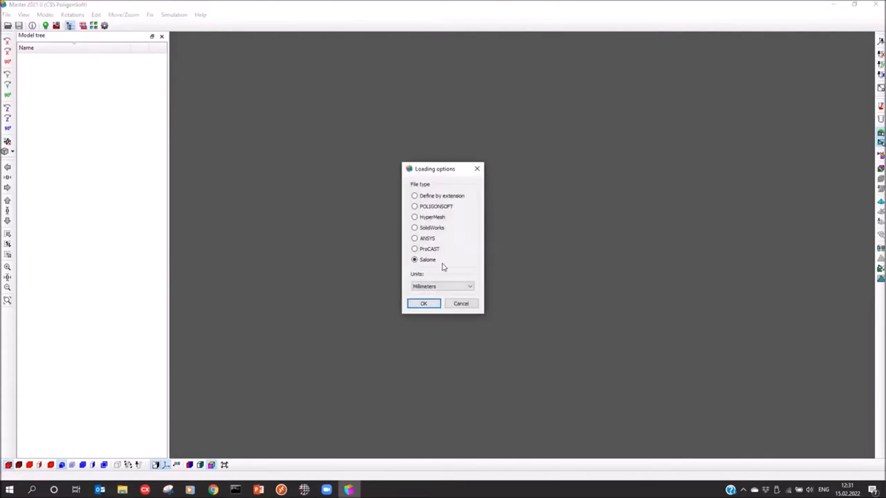
click(420, 287)
click(420, 293)
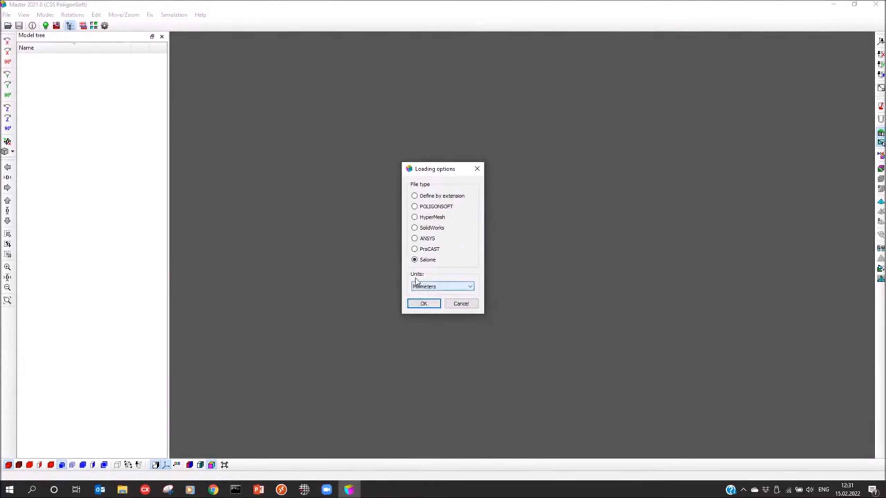
click(423, 304)
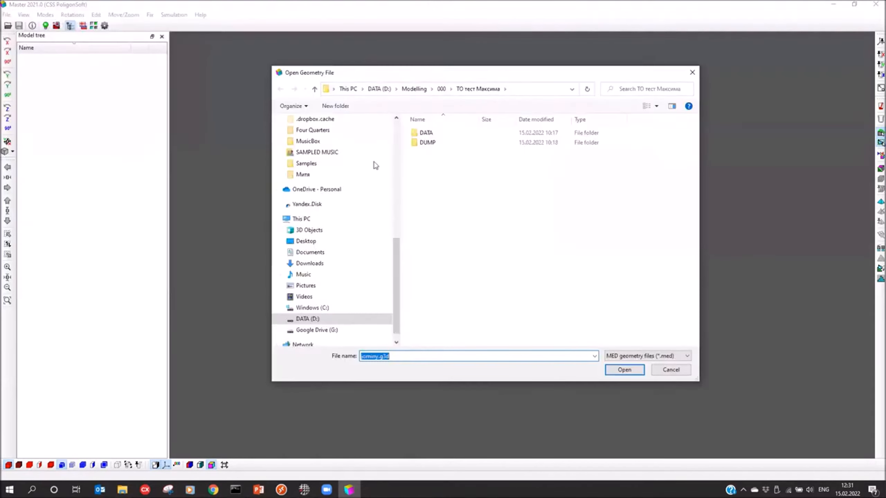
click(306, 241)
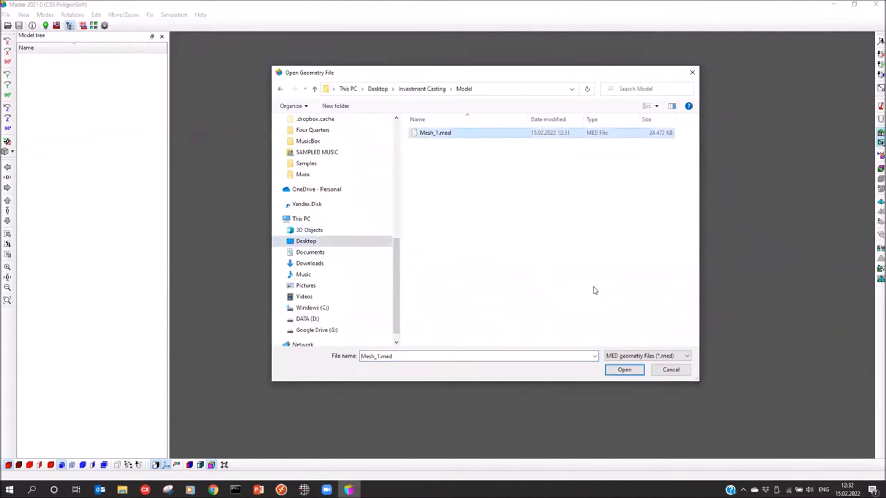
click(628, 372)
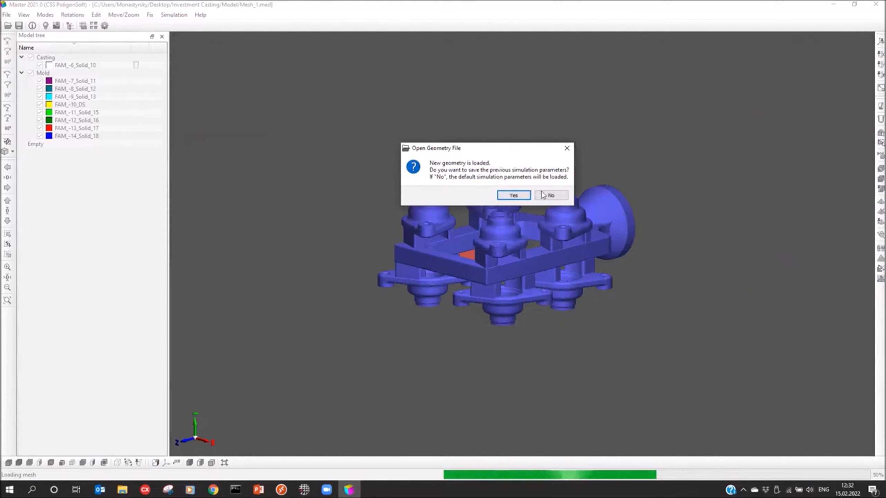
click(503, 195)
click(553, 226)
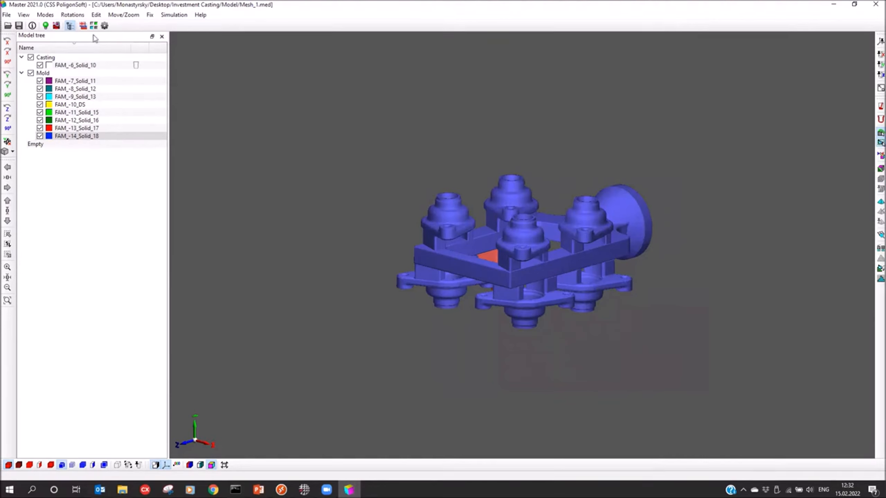
Step: Reset the model's rotation, turn it 90° about X so the pouring cup points up, and fix the rotation
click(8, 141)
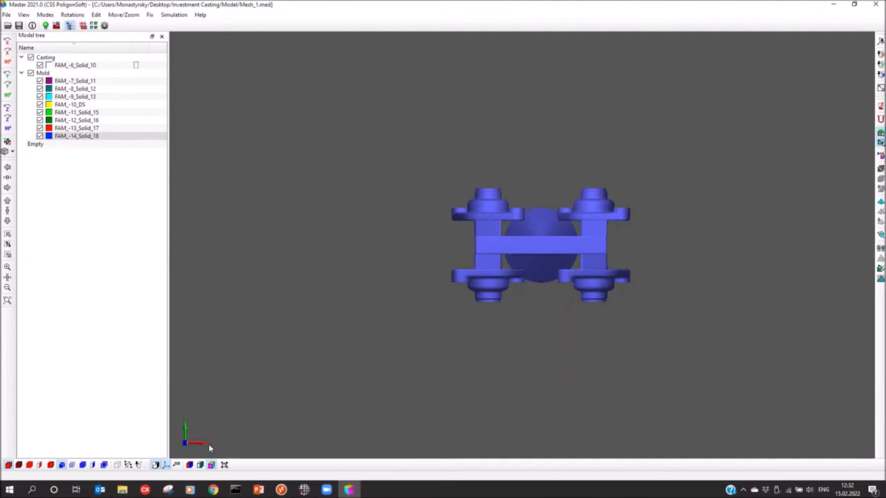
click(7, 63)
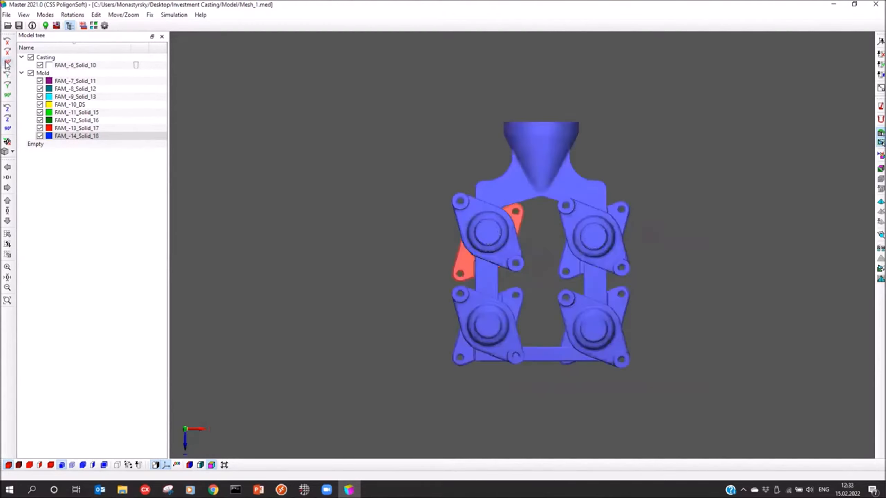
click(875, 42)
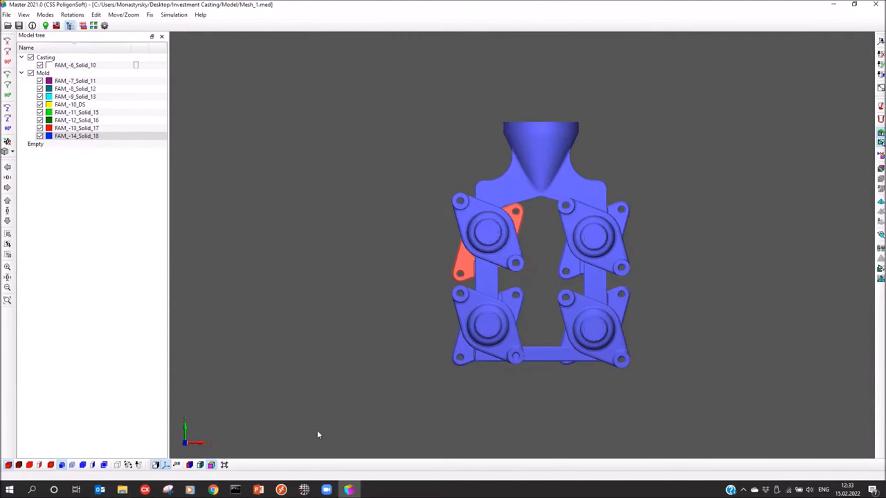
Step: Color the model by volume type and examine the casting and mold volumes from several sides
middle_drag(268, 234, 279, 318)
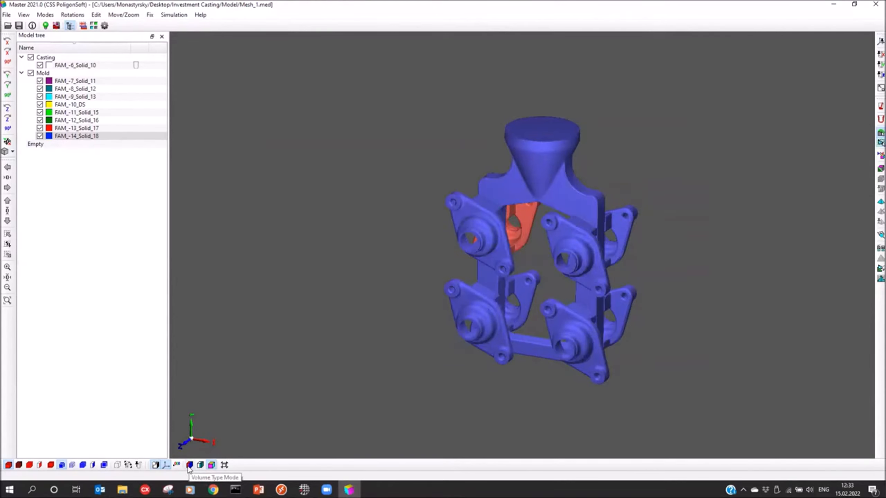
click(190, 464)
middle_drag(329, 312, 312, 311)
middle_drag(502, 307, 414, 316)
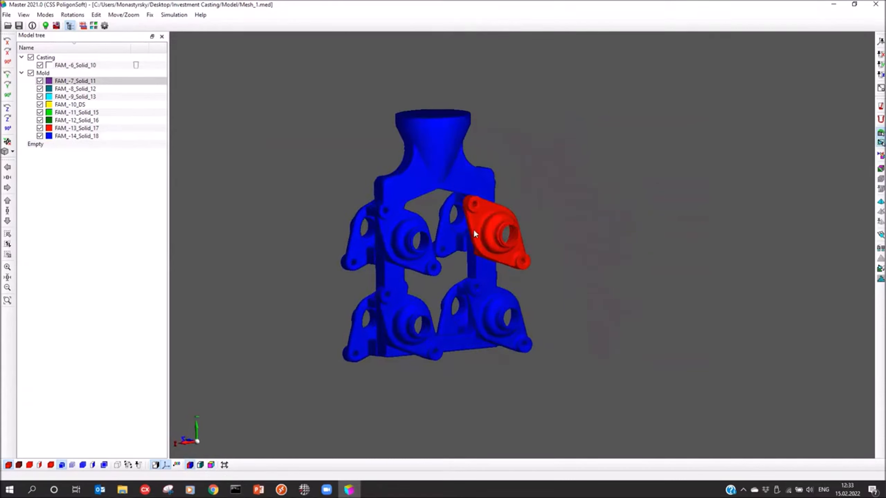
click(70, 65)
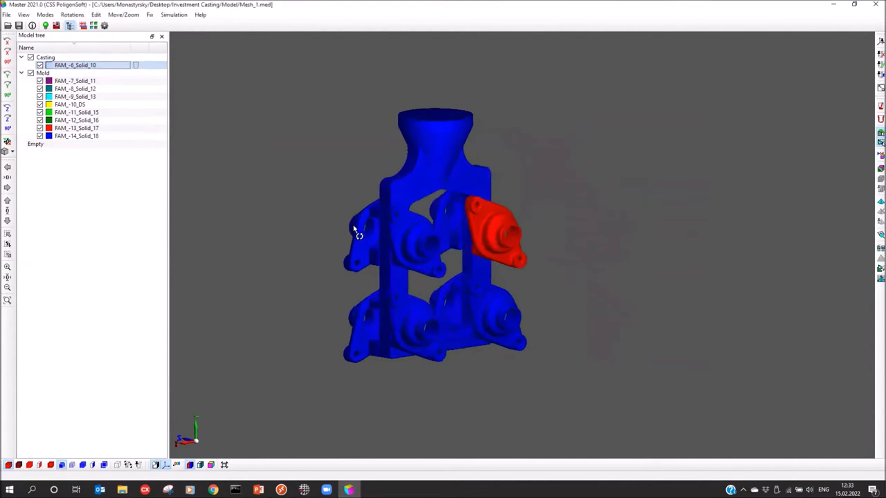
middle_drag(354, 229, 402, 233)
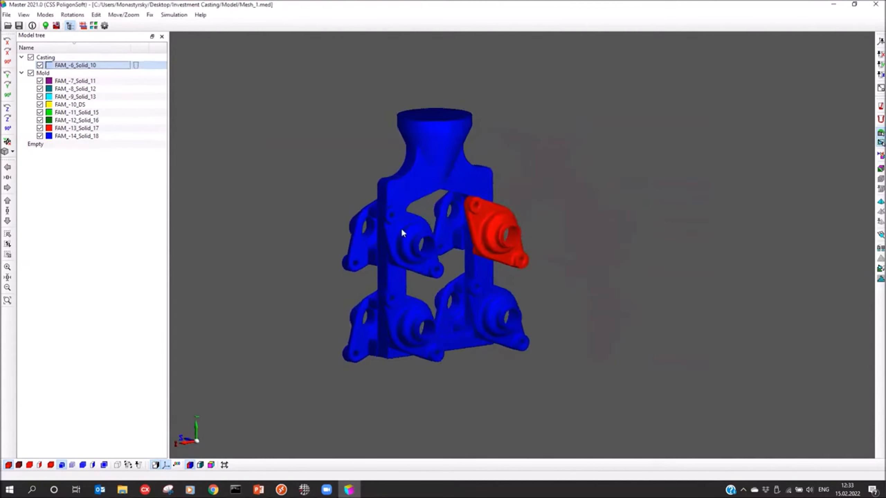
mouse_move(497, 320)
middle_down()
mouse_move(487, 319)
mouse_move(504, 330)
middle_up()
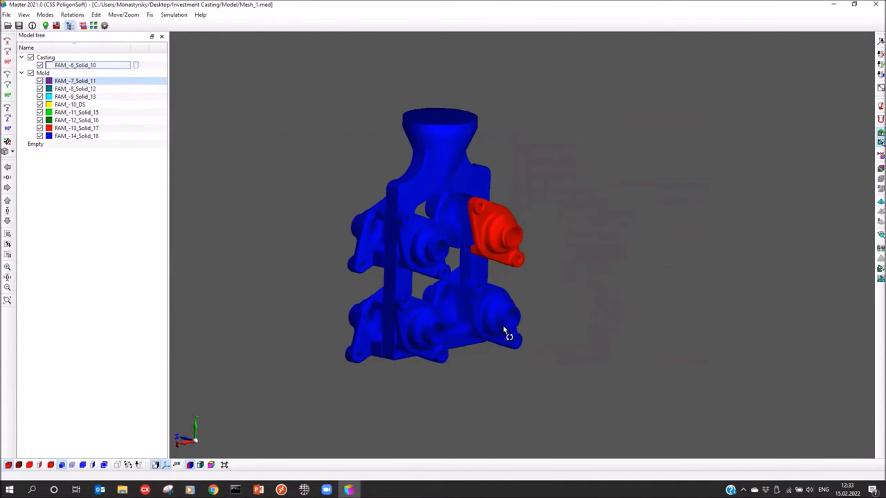
middle_drag(408, 289, 397, 281)
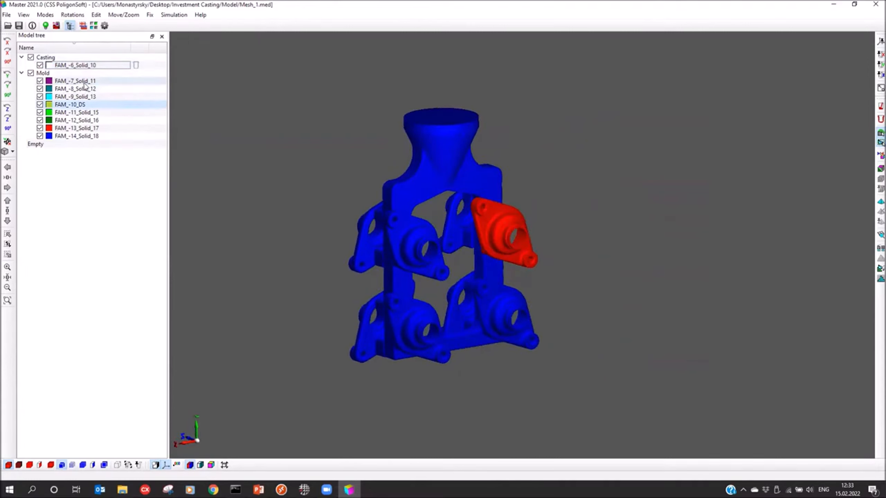
Step: Set volume FAM_-10_DS to type Casting with Index 2 and accept the default boundary faces
double_click(434, 151)
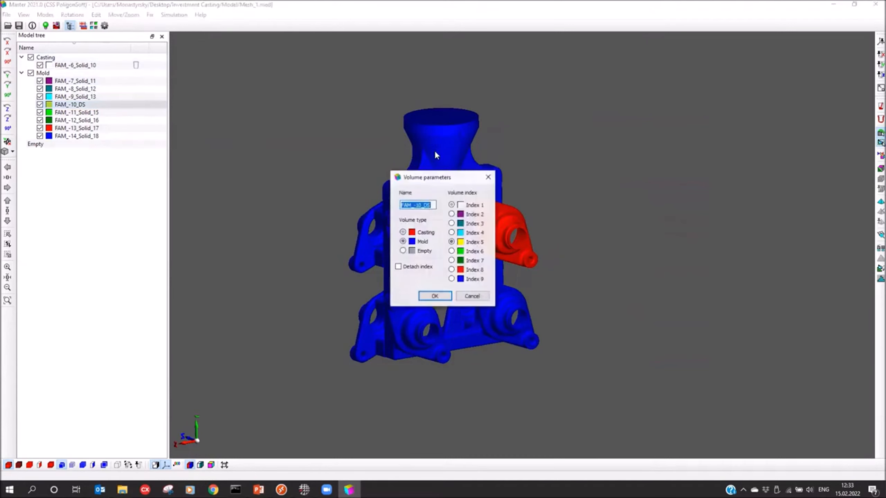
drag(440, 177, 538, 152)
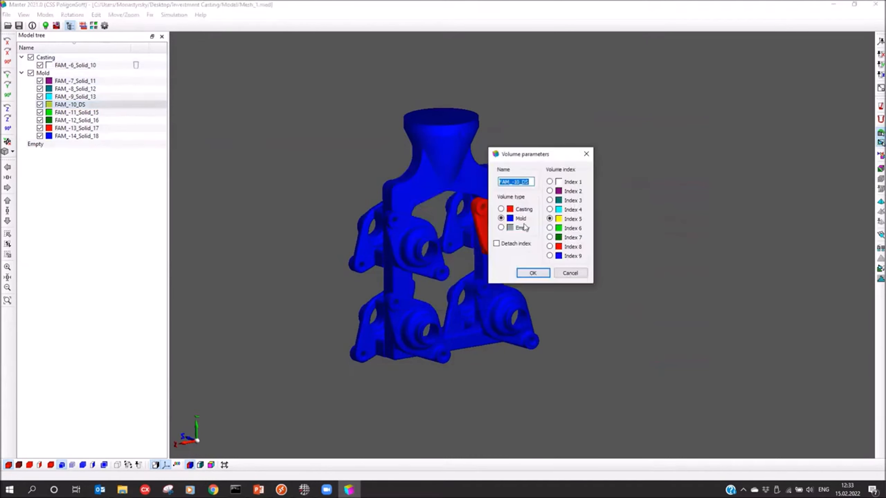
click(501, 209)
click(574, 192)
click(533, 273)
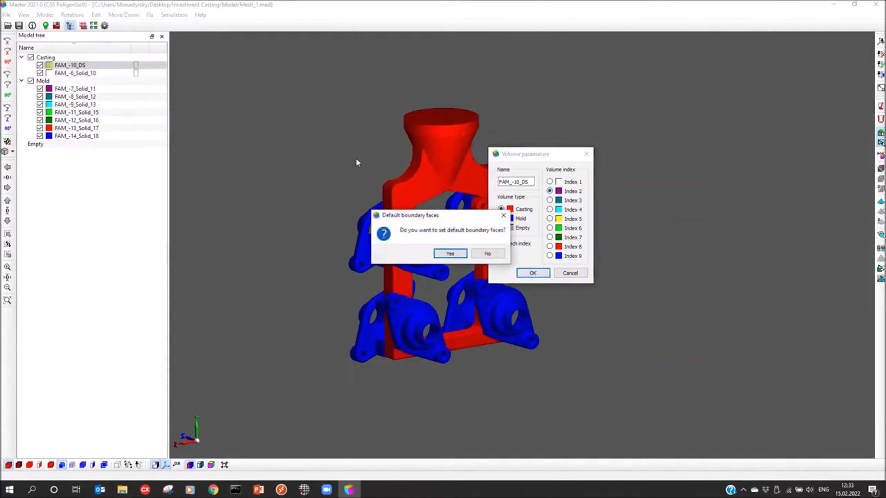
click(454, 253)
Step: Set the mold volumes FAM_-7_Solid_11 through FAM_-14_Solid_18 to type Casting with Index 1 and accept the default boundary faces
mouse_move(410, 233)
mouse_down()
mouse_move(419, 242)
mouse_move(401, 236)
mouse_up()
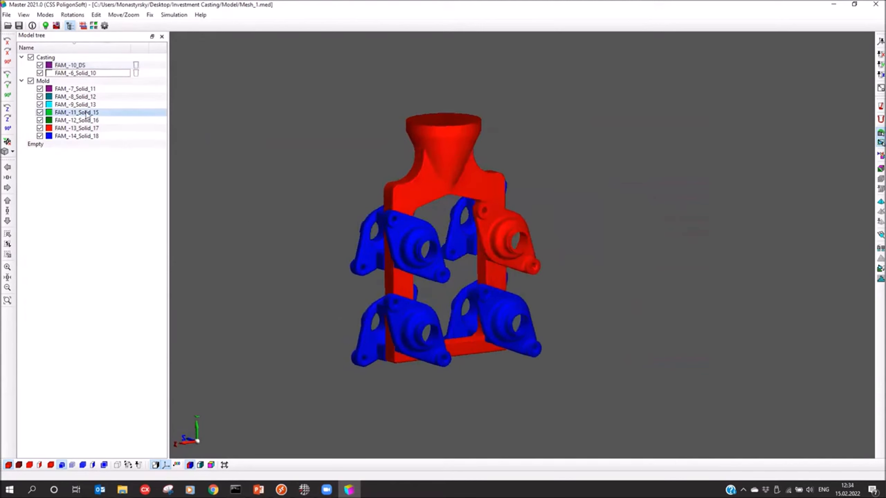
click(61, 89)
shift+click(75, 137)
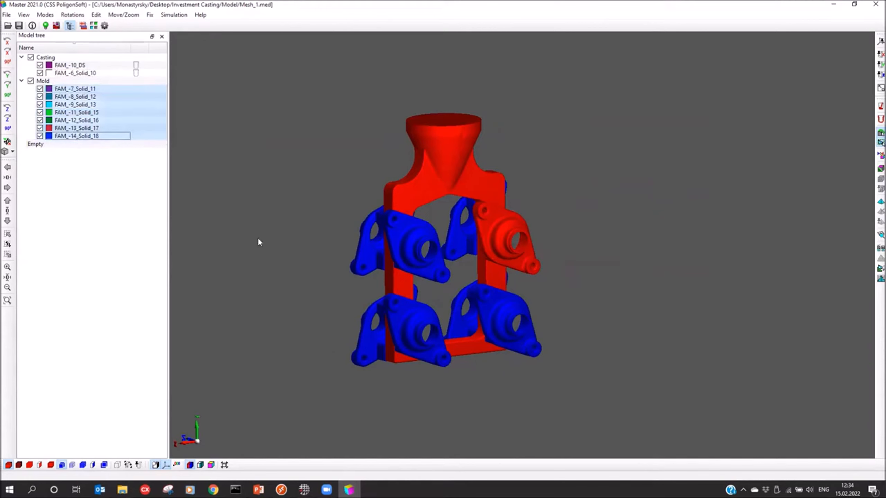
double_click(73, 95)
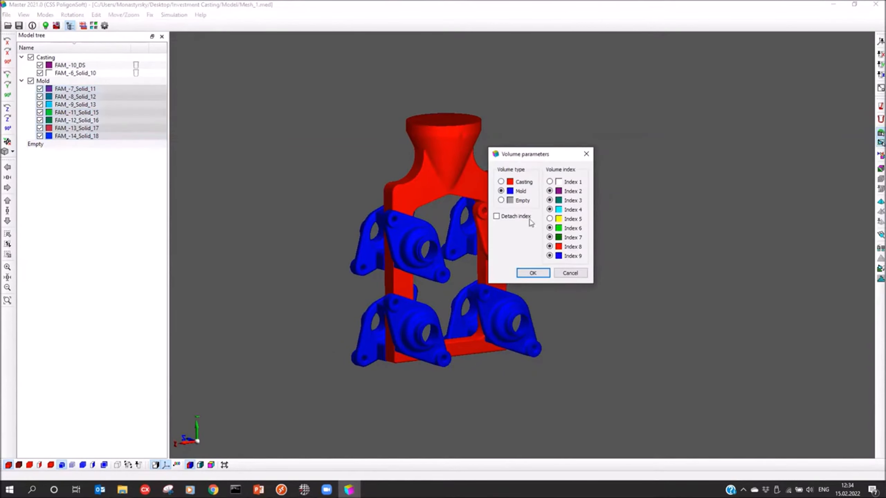
click(501, 182)
click(549, 182)
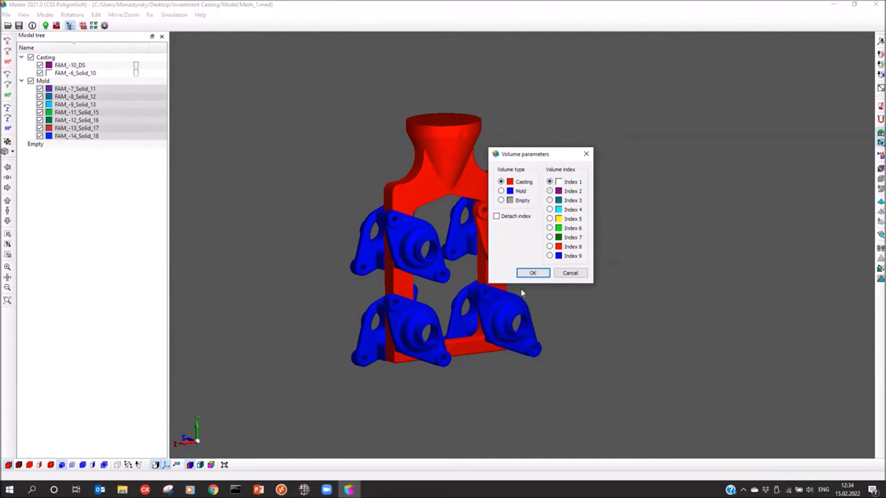
click(532, 274)
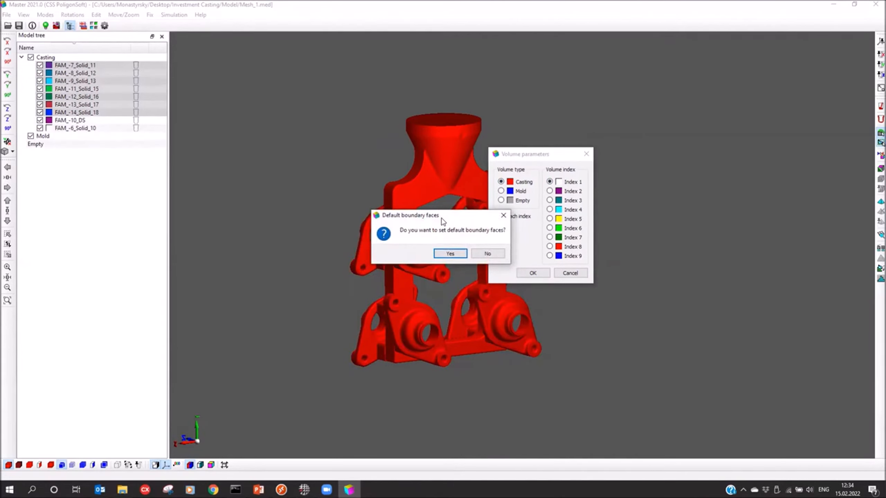
drag(442, 220, 426, 221)
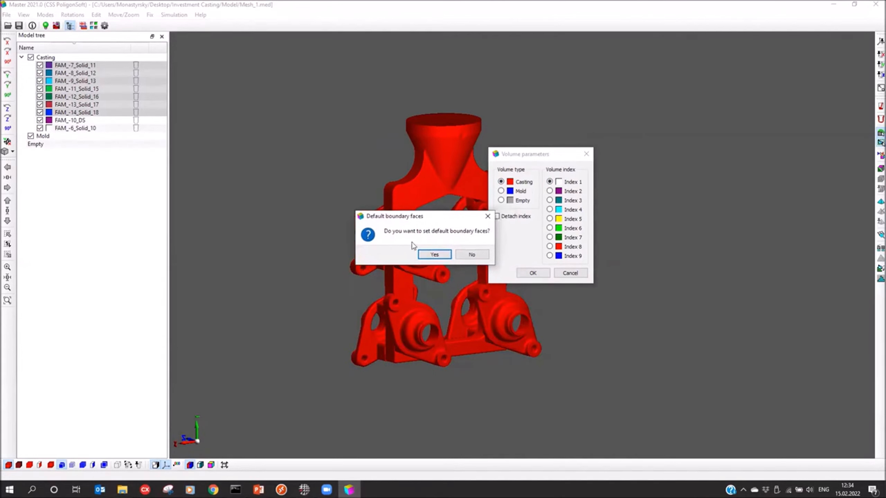
click(434, 254)
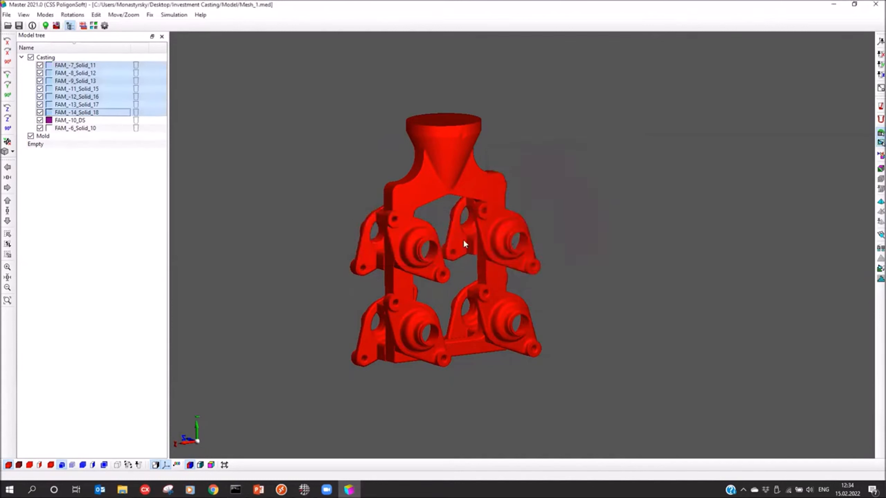
click(121, 192)
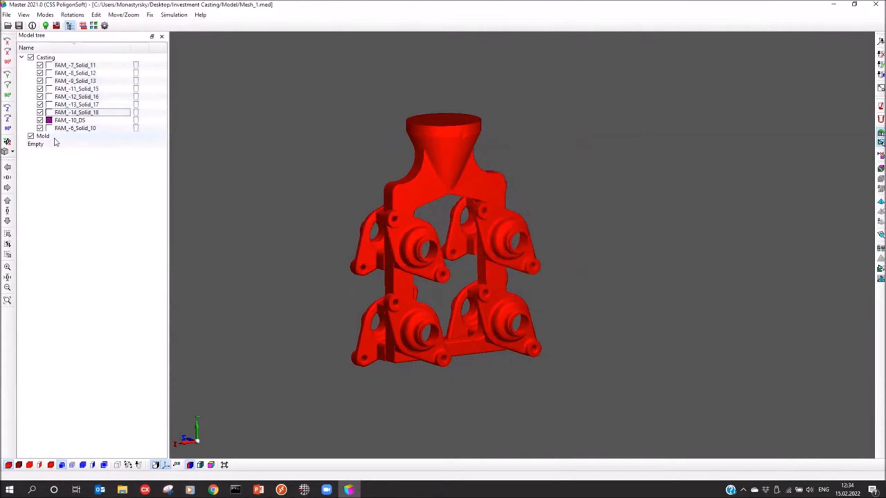
Step: Color the model by volume index and examine the gating system and the cast parts from several sides
mouse_move(407, 219)
middle_down()
mouse_move(410, 235)
mouse_move(412, 221)
middle_up()
middle_drag(438, 179, 466, 325)
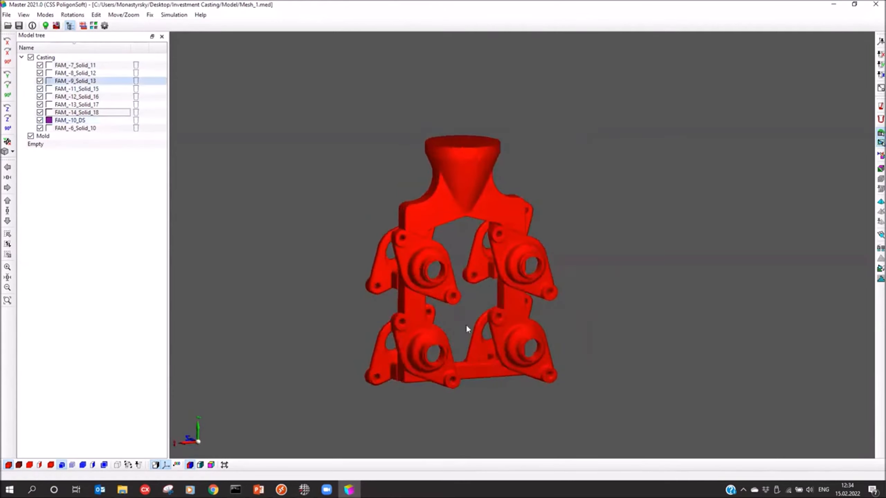
mouse_move(519, 268)
middle_down()
mouse_move(530, 265)
mouse_move(526, 272)
middle_up()
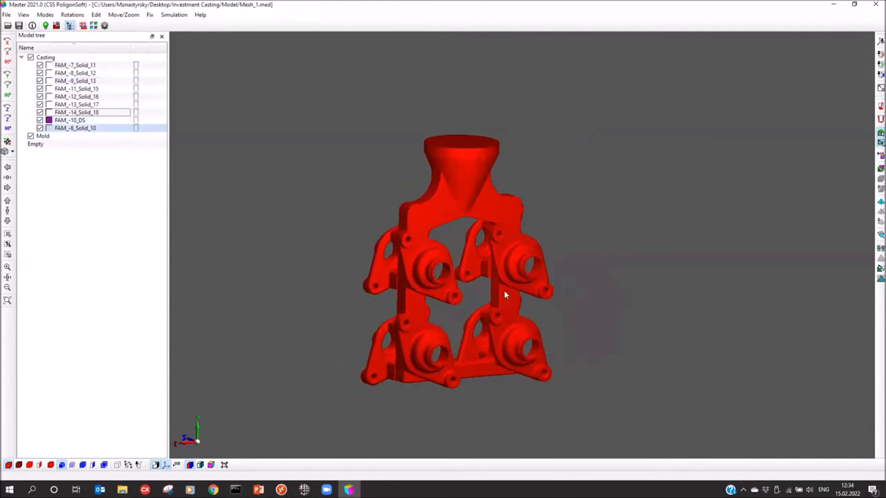
click(201, 465)
middle_drag(315, 319, 309, 331)
middle_drag(518, 279, 454, 286)
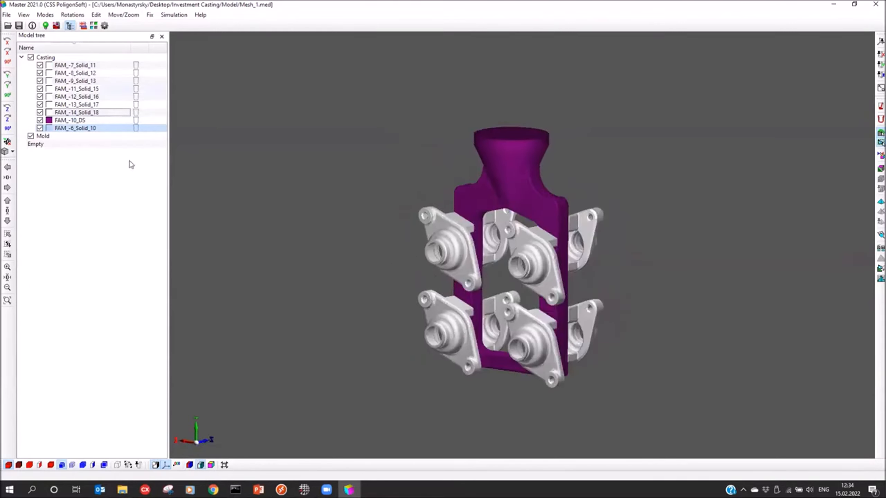
middle_drag(485, 361, 492, 217)
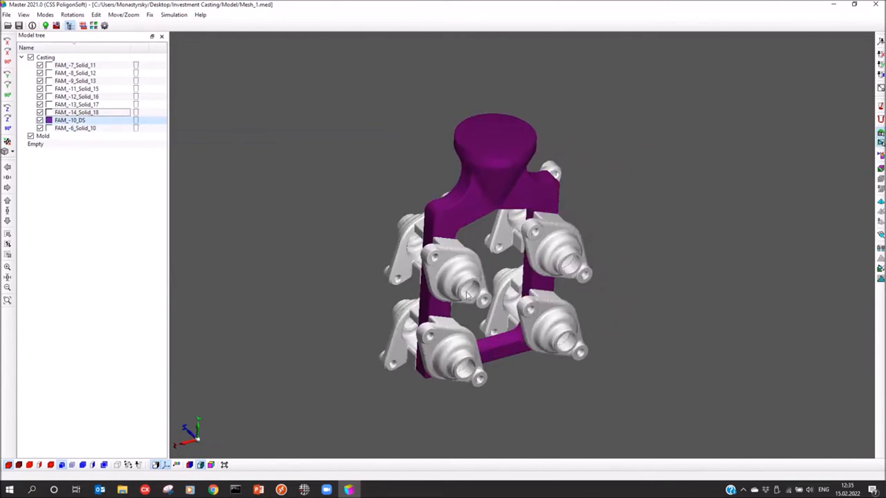
Step: Color the model by boundary index and assign surface Index 1 to the top face of the pouring cup
click(213, 466)
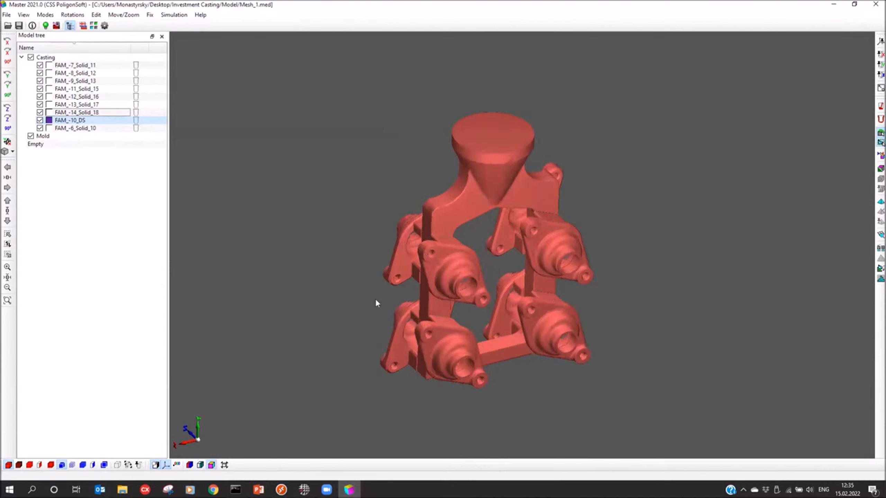
mouse_move(447, 322)
mouse_down()
mouse_move(452, 310)
mouse_move(452, 323)
mouse_up()
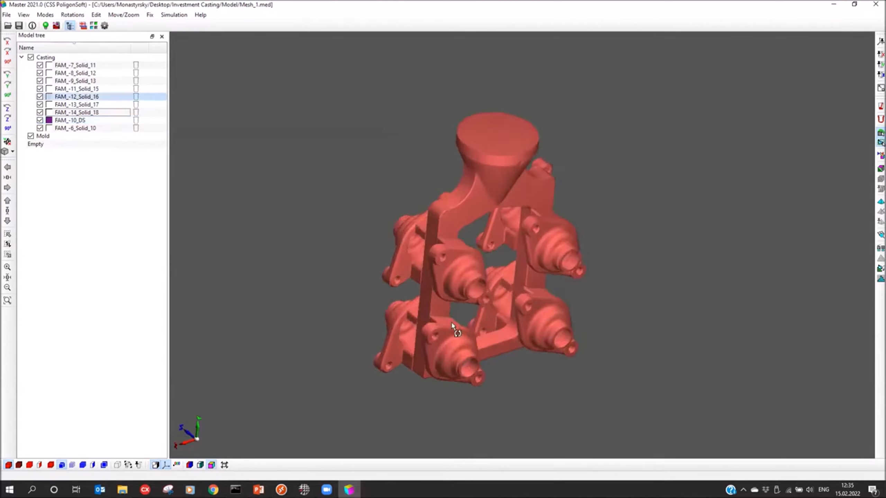
drag(455, 271, 453, 268)
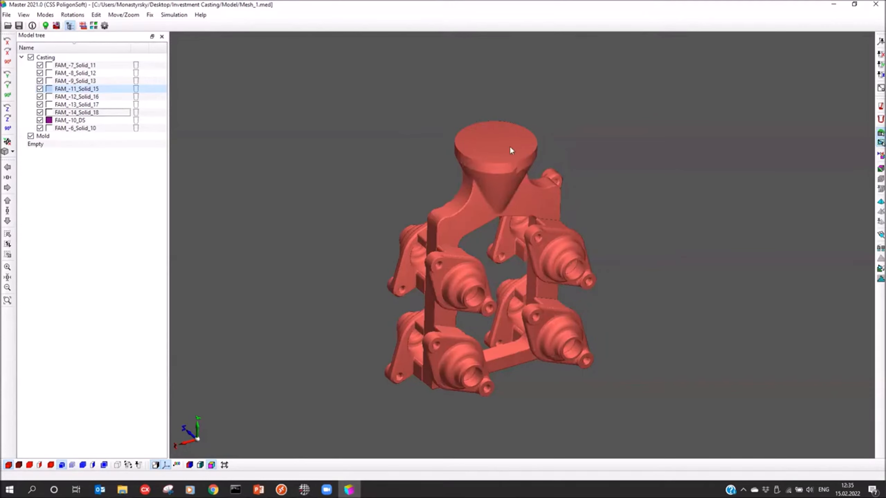
click(496, 147)
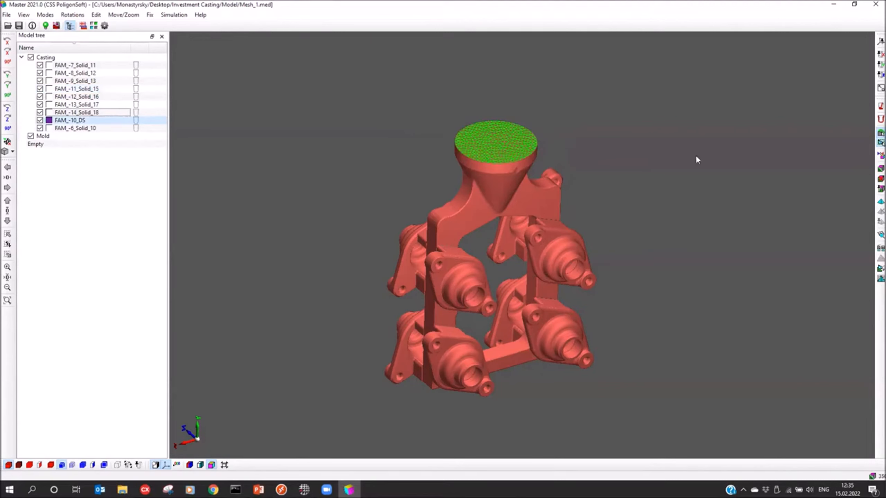
middle_drag(586, 162, 572, 171)
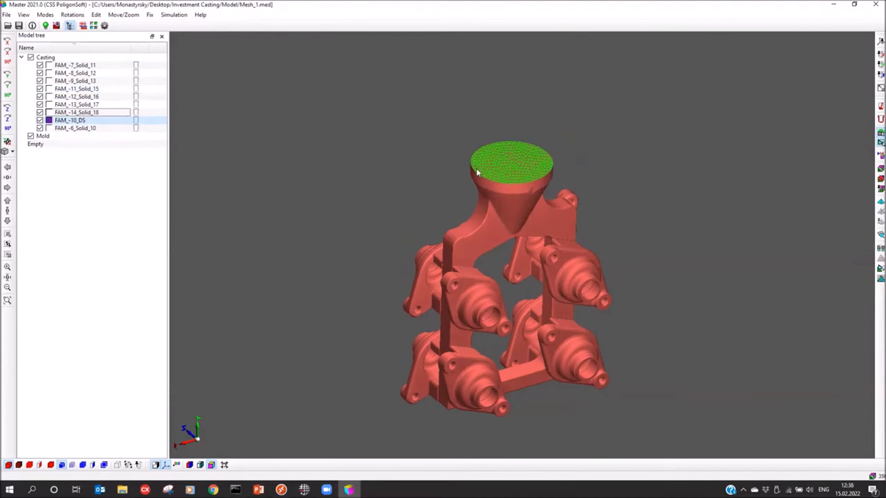
click(880, 190)
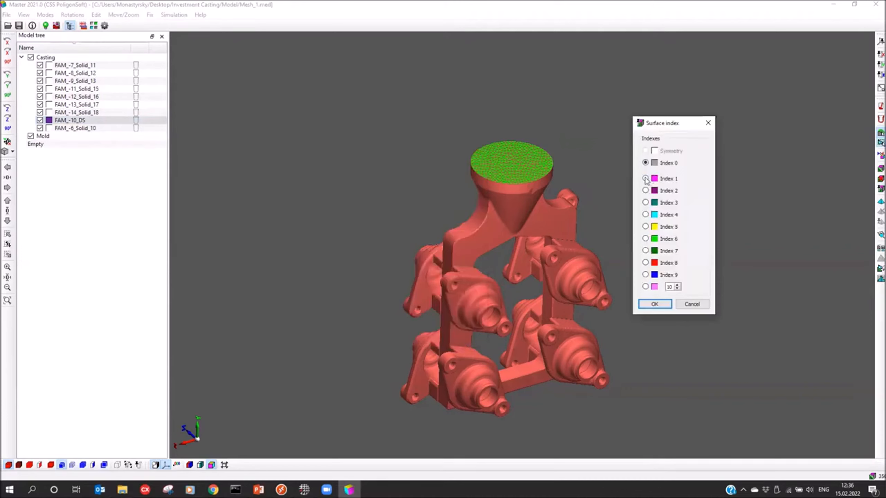
click(645, 179)
click(654, 304)
Step: Start creating a shell with inlet area surface index 1, shell volume index 2 and volume index 3 above the inlet area
click(879, 120)
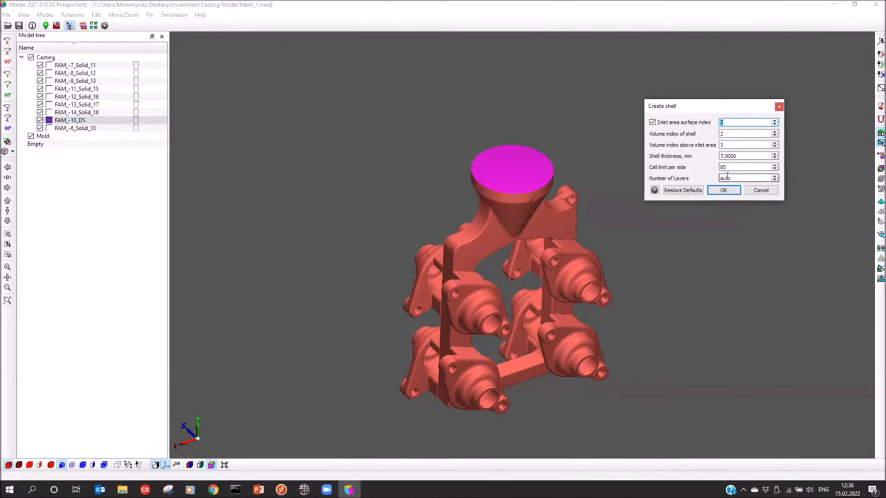
drag(710, 109, 708, 119)
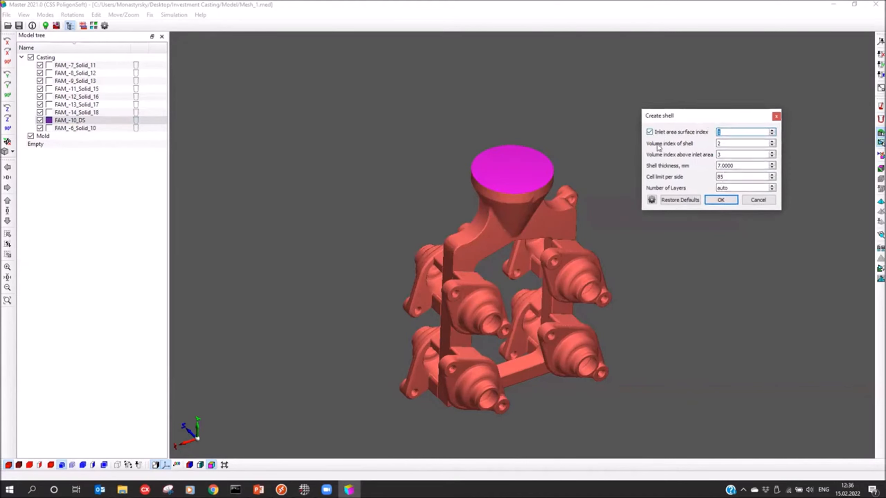
drag(724, 132, 701, 132)
click(724, 144)
drag(492, 183, 409, 190)
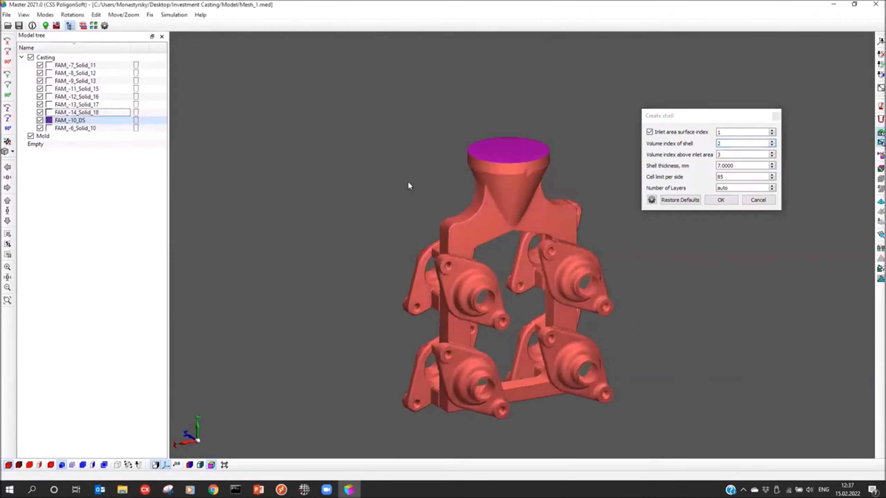
click(727, 155)
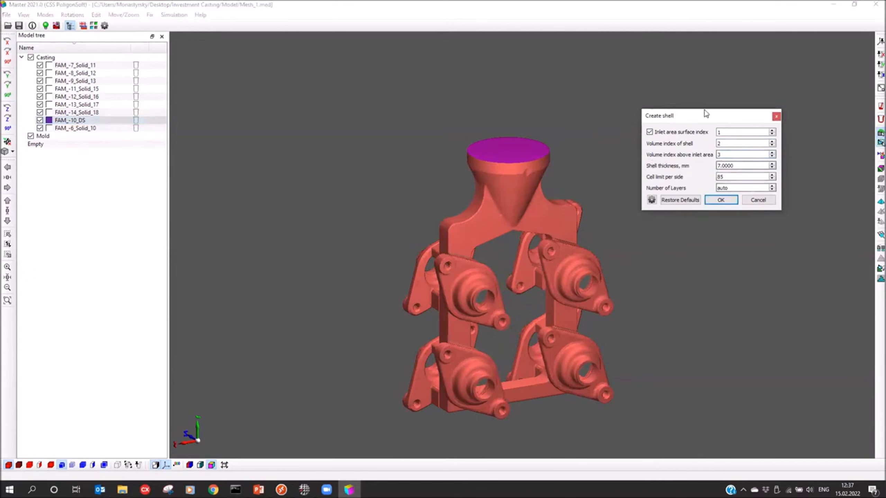
Step: Generate the shell with a thickness of 7 mm, a cell limit of 85 per side and an automatic number of layers
drag(694, 118, 694, 121)
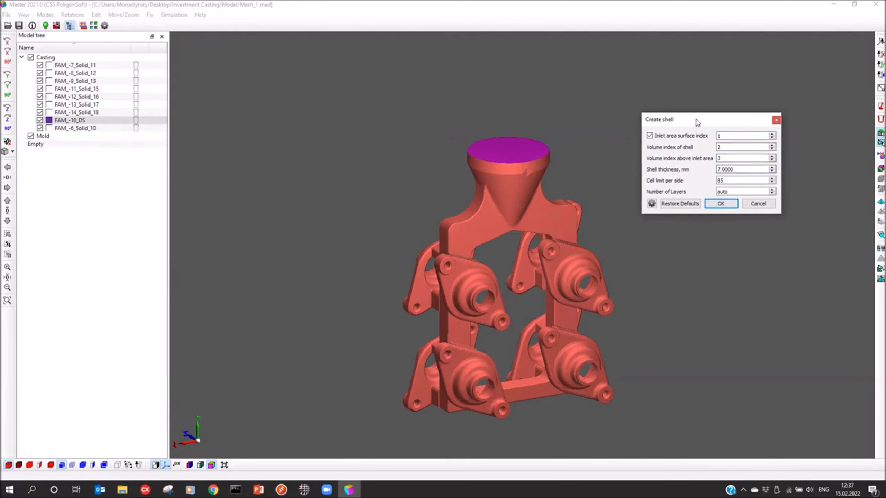
drag(696, 121, 702, 129)
key(Tab)
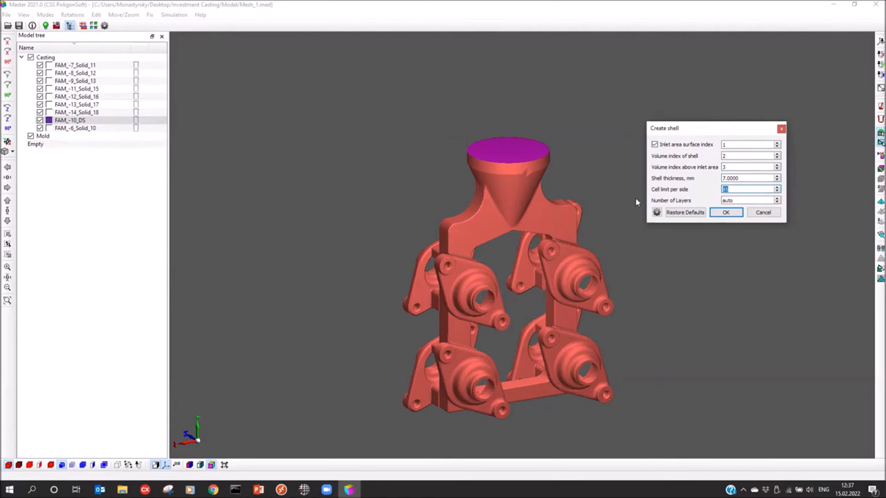
drag(477, 282, 503, 167)
click(735, 189)
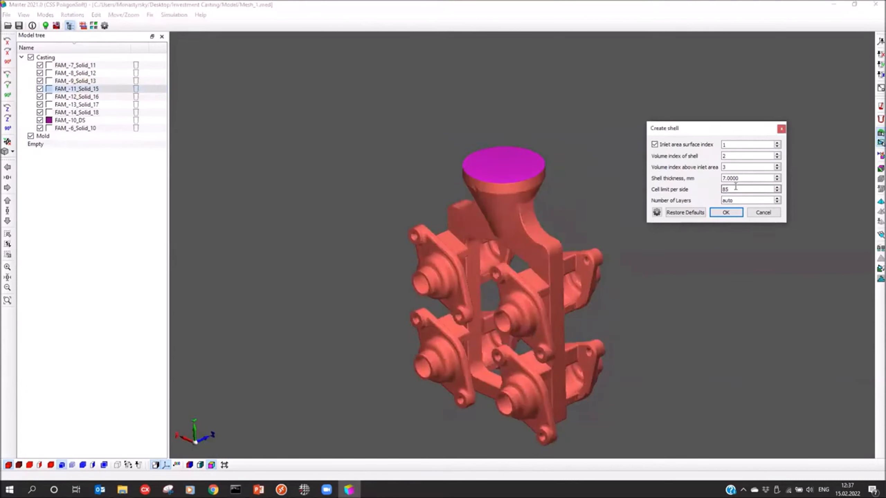
drag(735, 188, 690, 193)
drag(716, 126, 718, 106)
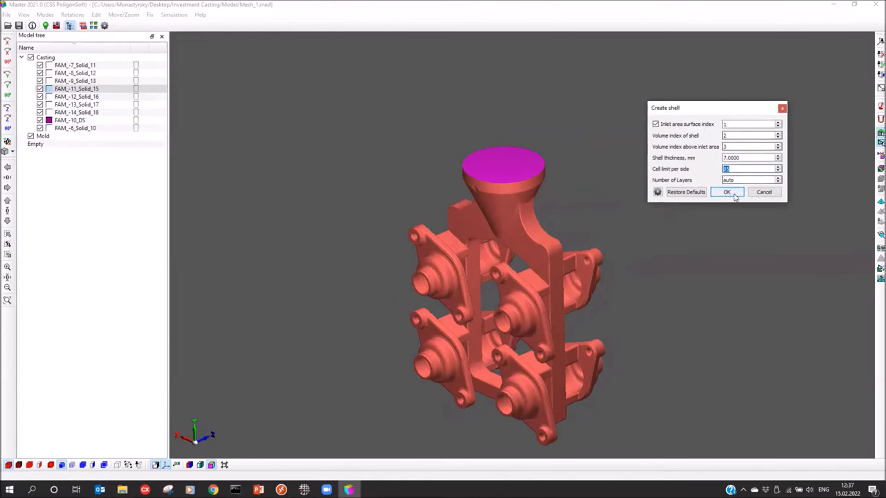
click(727, 191)
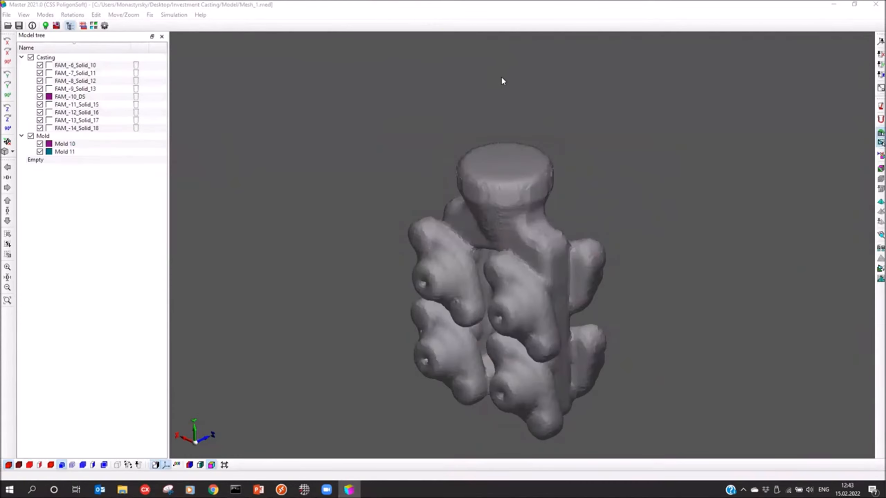
Step: Color the model by volume index, delete volume Mold 11 covering the pouring cup, and accept the default boundary faces
drag(527, 290, 519, 261)
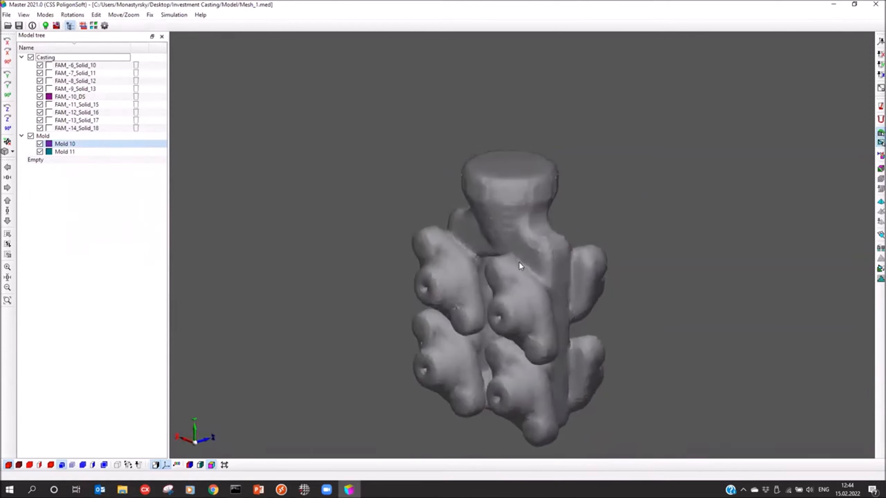
click(200, 465)
scroll(478, 173, up, 2)
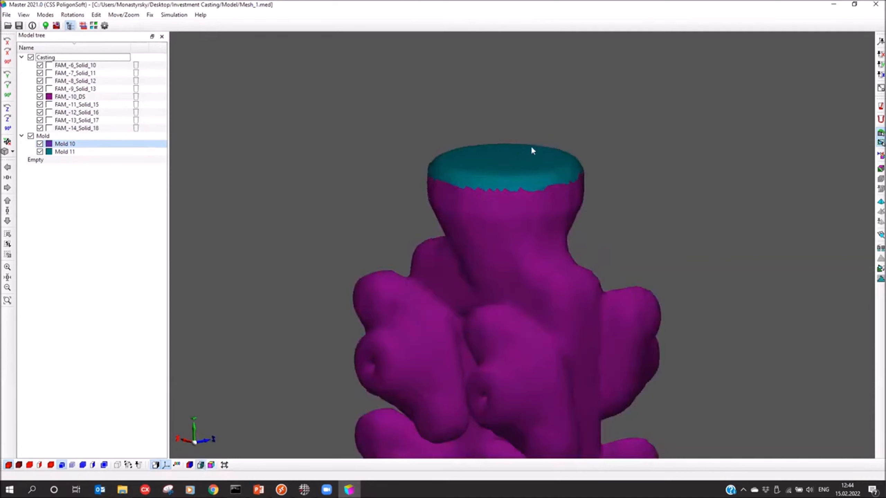
click(69, 153)
right_click(69, 155)
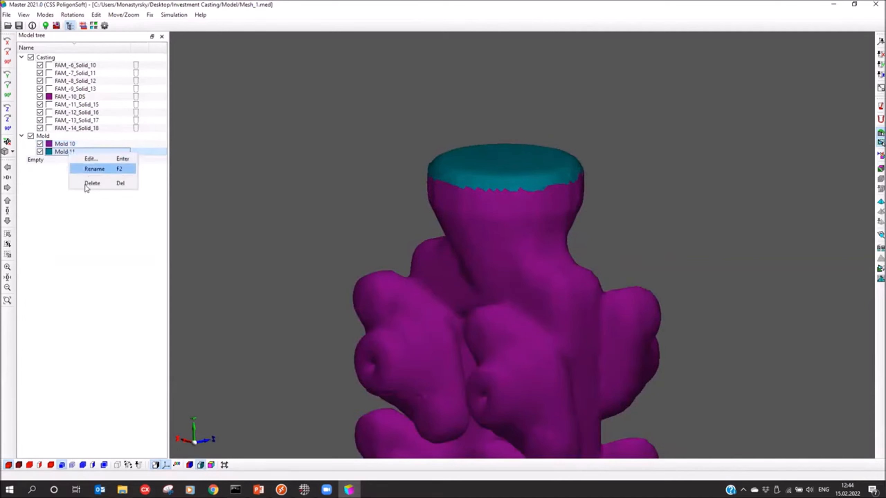
click(89, 189)
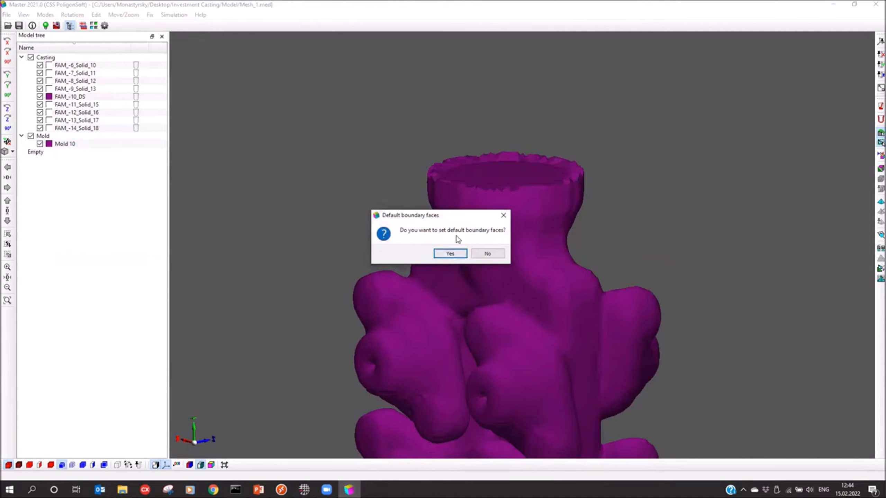
click(450, 253)
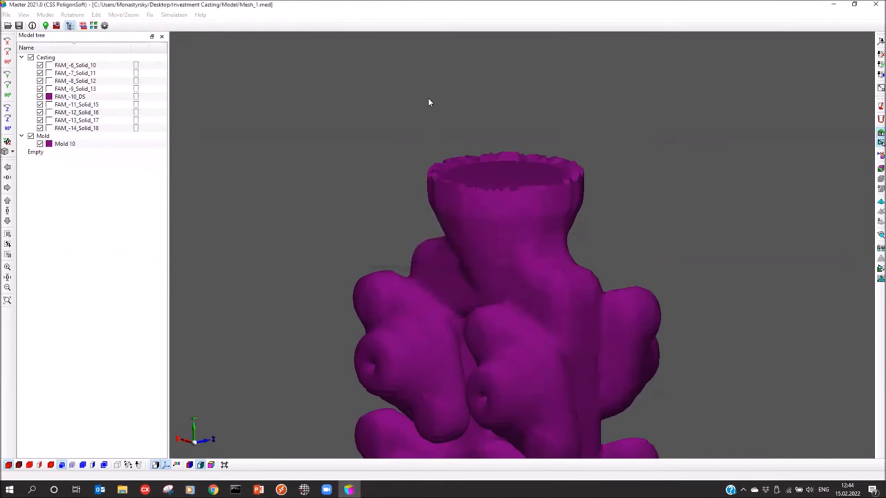
Step: Color the model by boundary index and examine the shell's outer surface and the pouring cup's inlet face
click(211, 465)
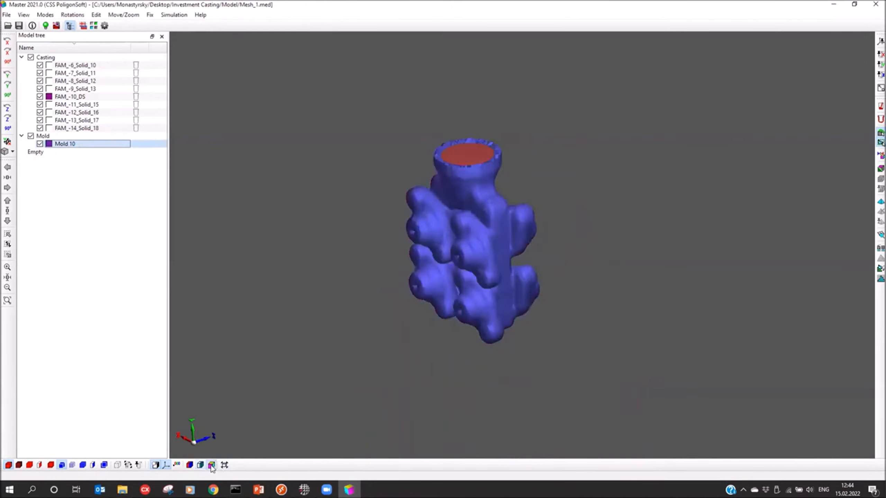
middle_drag(349, 267, 404, 293)
middle_drag(492, 250, 446, 184)
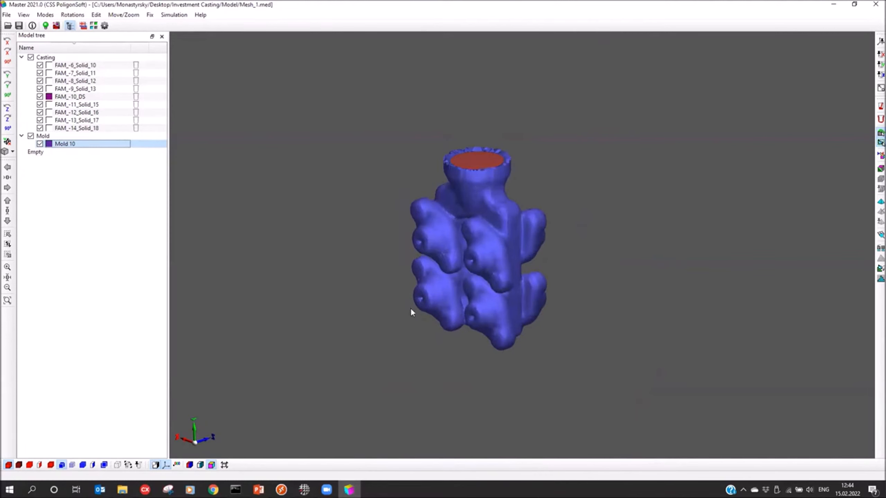
scroll(472, 164, up, 5)
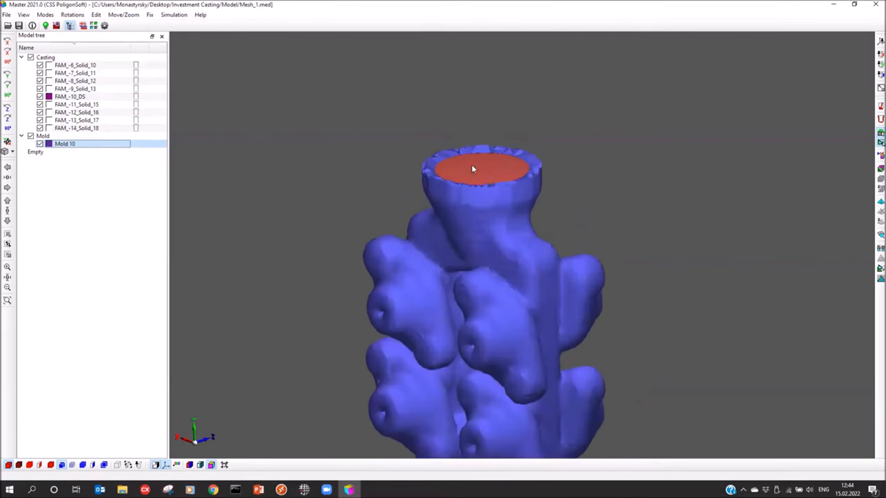
click(516, 188)
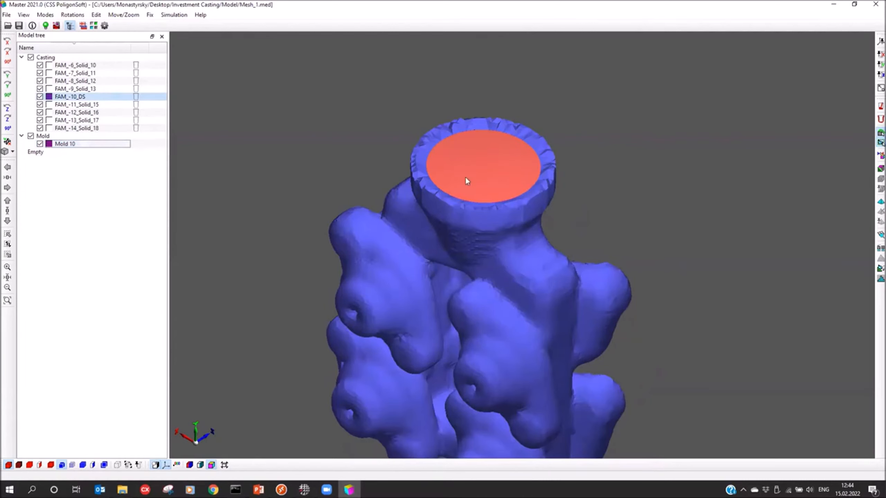
Step: Hide volume Mold 10 and examine the boundary surfaces of the casting cluster from several angles
click(39, 143)
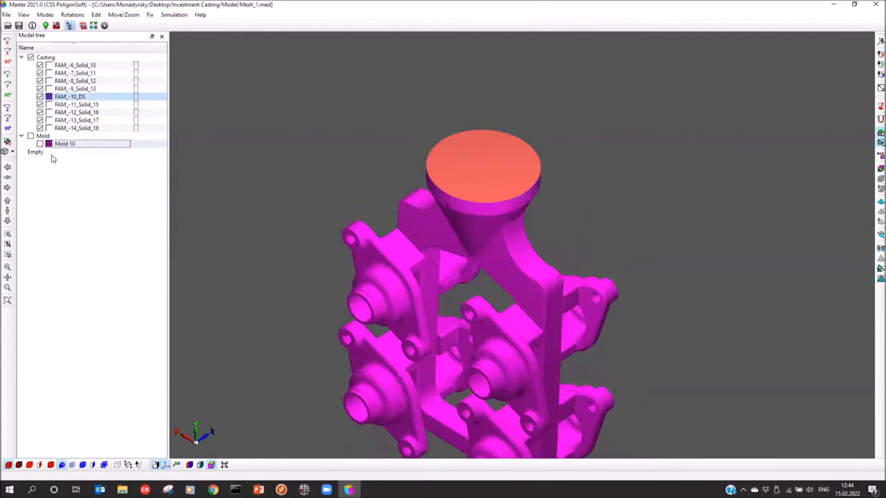
drag(361, 257, 354, 225)
right_drag(447, 303, 464, 218)
scroll(524, 261, down, 2)
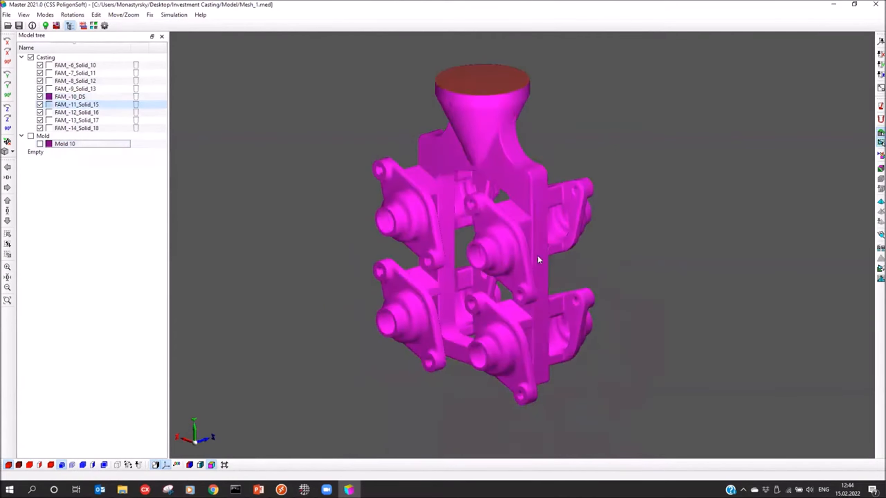
drag(413, 304, 419, 312)
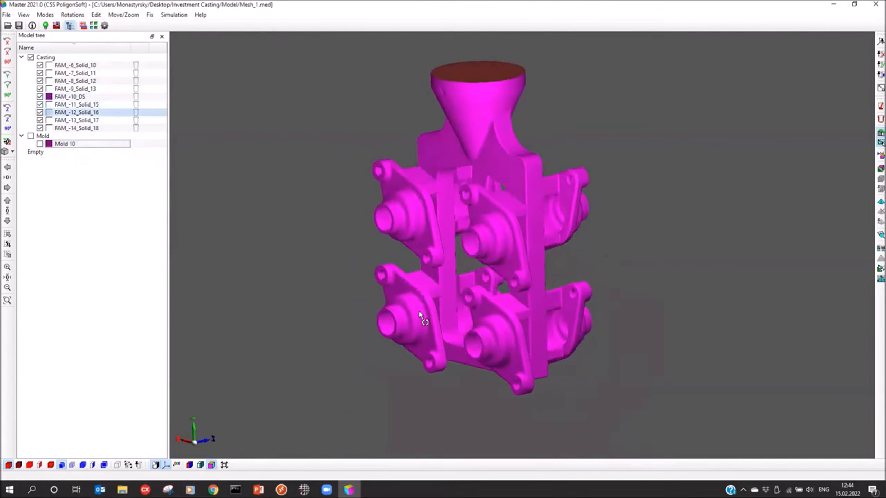
scroll(334, 197, up, 1)
right_drag(409, 190, 415, 213)
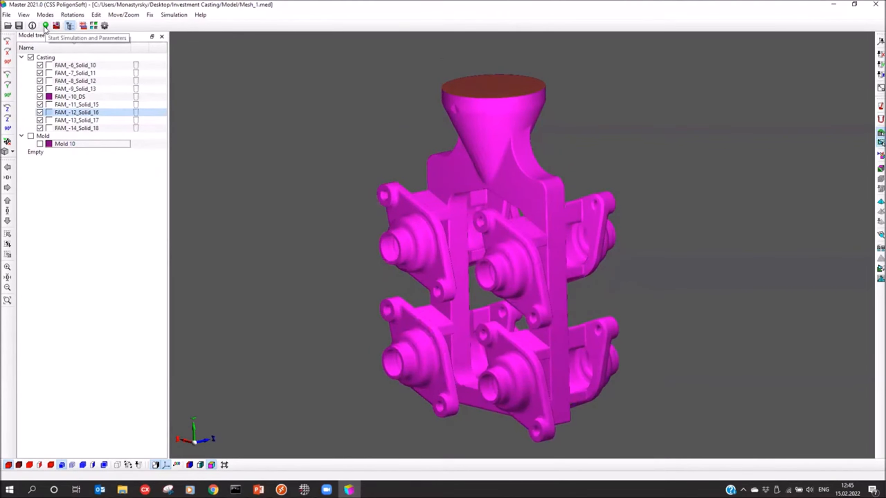
Step: Open the simulation start parameters and set the alloy temperature to 1610 °C
click(45, 25)
drag(323, 131, 349, 122)
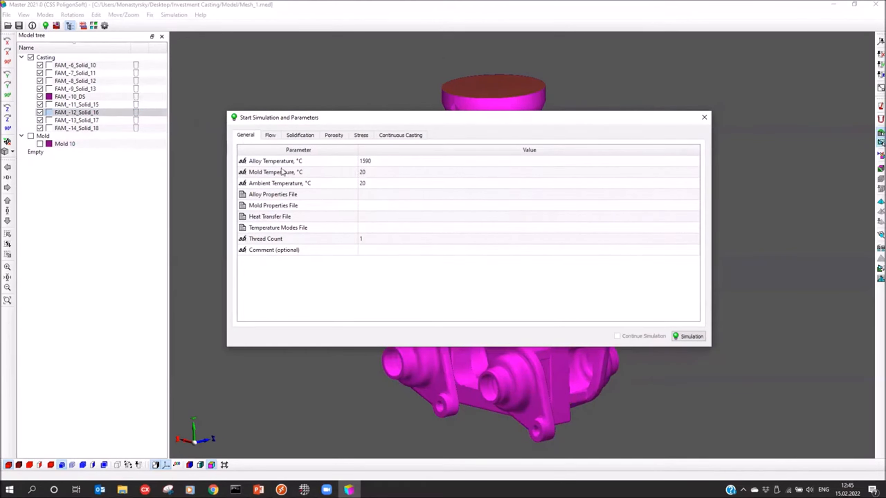
click(378, 163)
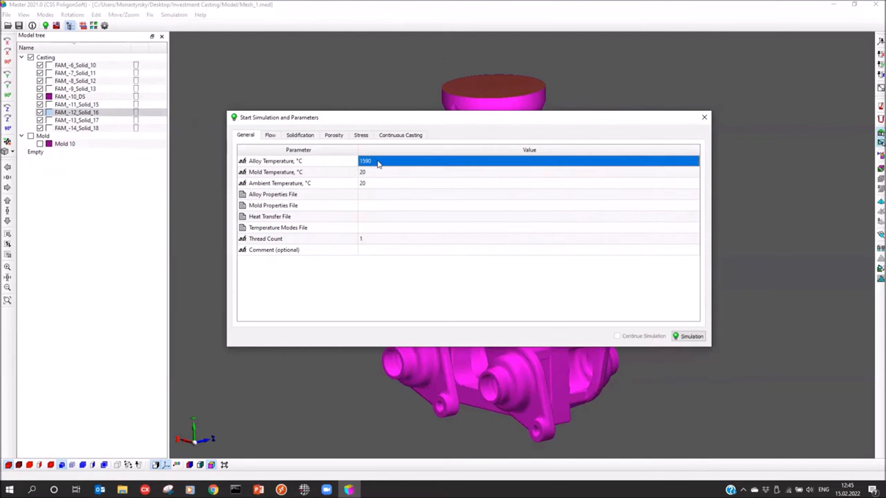
text(1610)
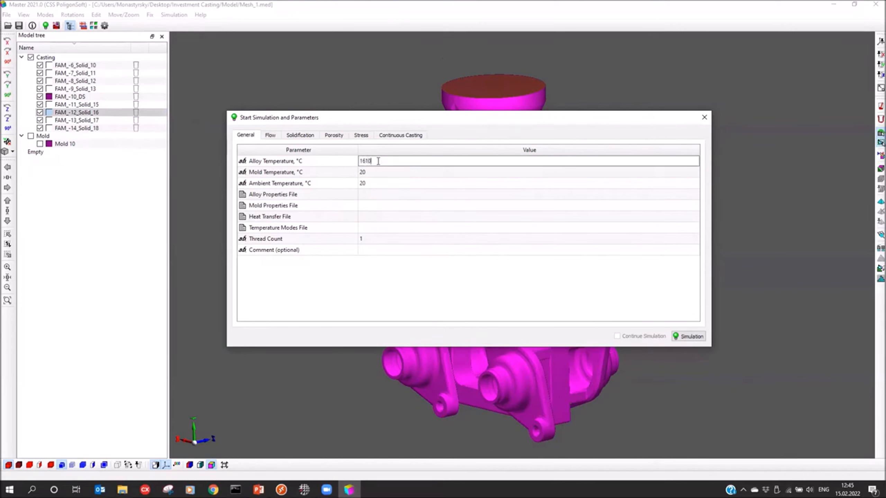
Step: Set the mold temperature to 1050 °C and the ambient temperature to 25 °C
click(373, 175)
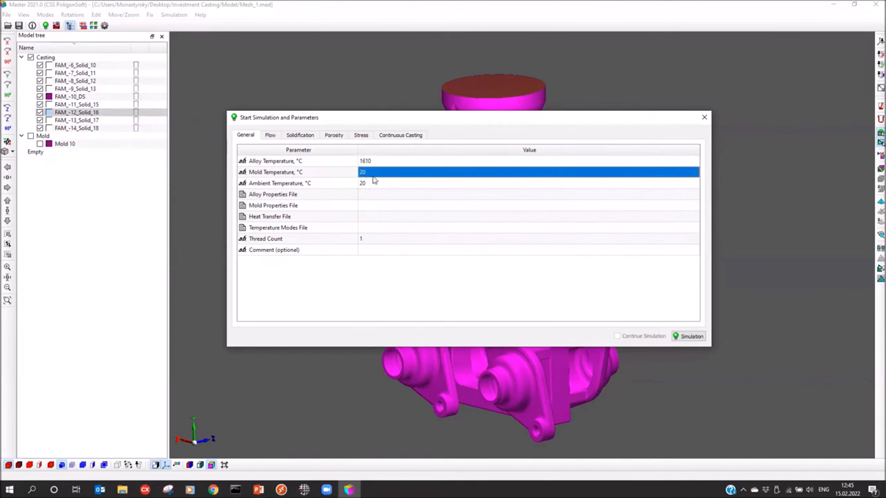
text(1050)
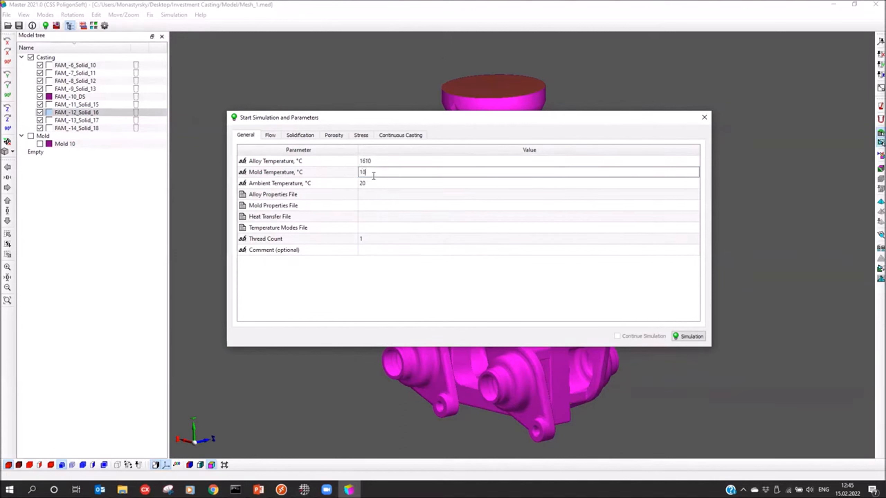
click(376, 186)
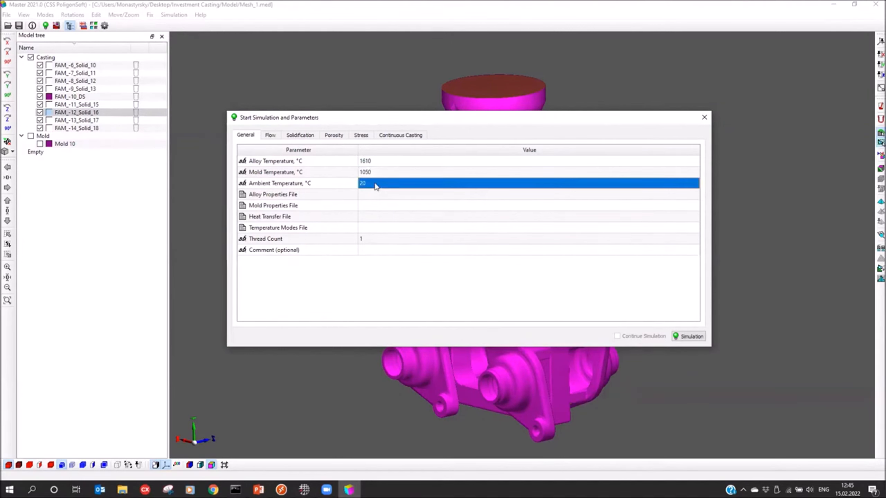
text(25)
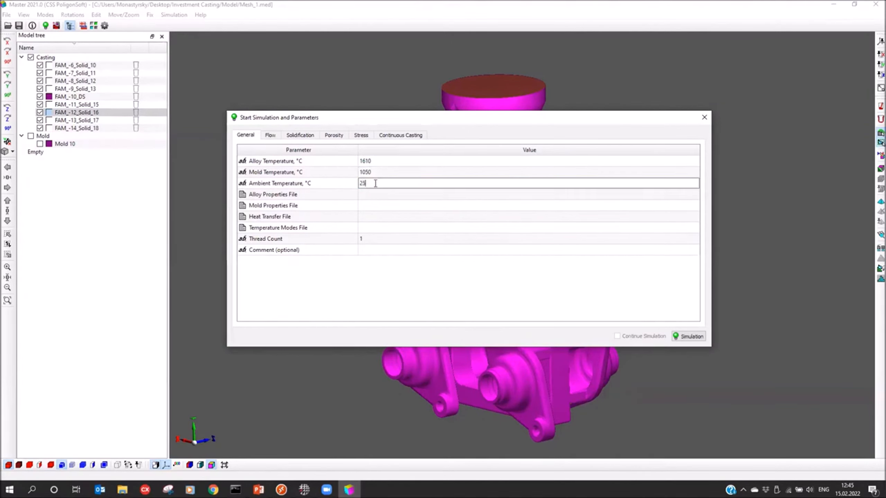
Step: Load SUS430LX.bd from the Model folder as the alloy properties file
click(258, 196)
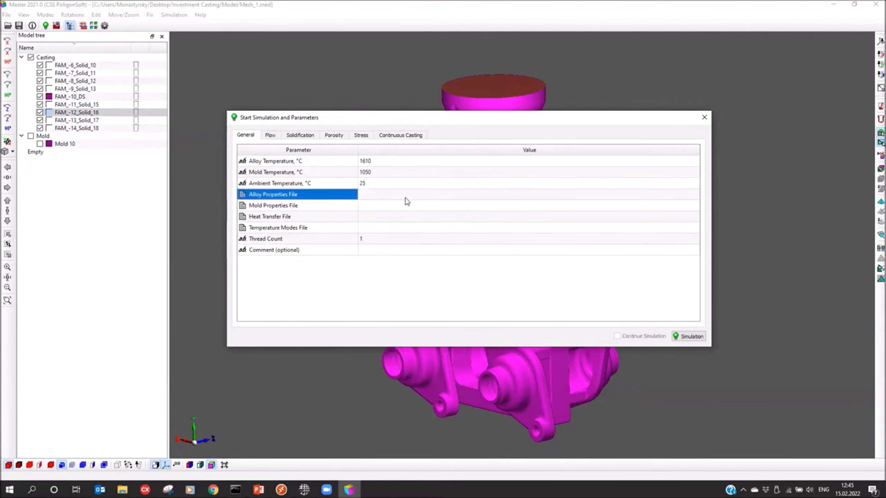
click(407, 197)
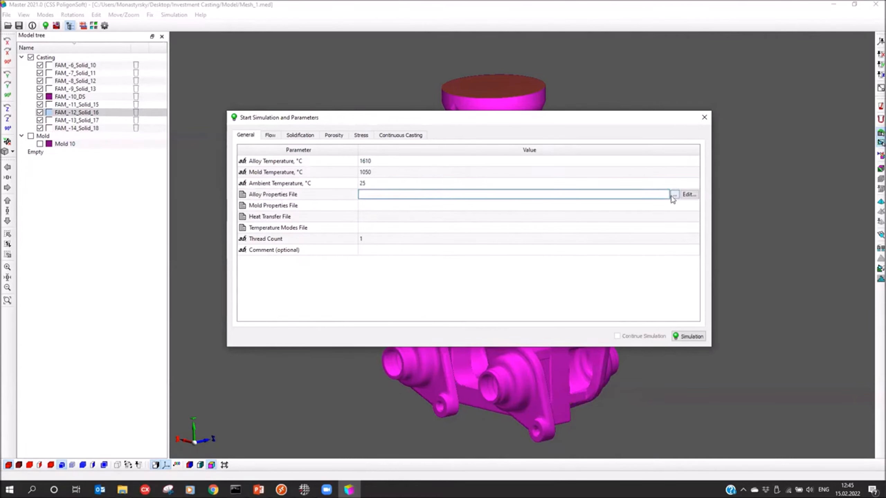
click(674, 196)
click(417, 193)
click(581, 429)
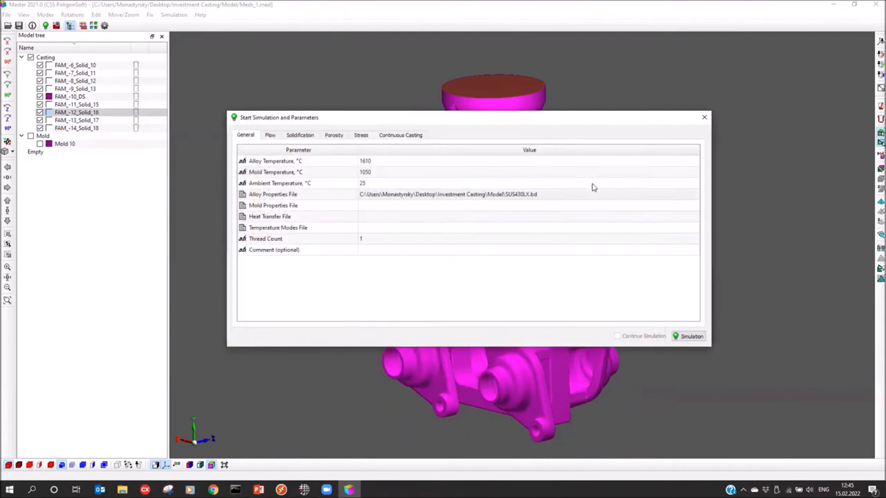
Step: Examine the thermal data of the SUS430LX alloy, including its T-spectrum curve, and return to the simulation parameters
click(616, 192)
click(689, 195)
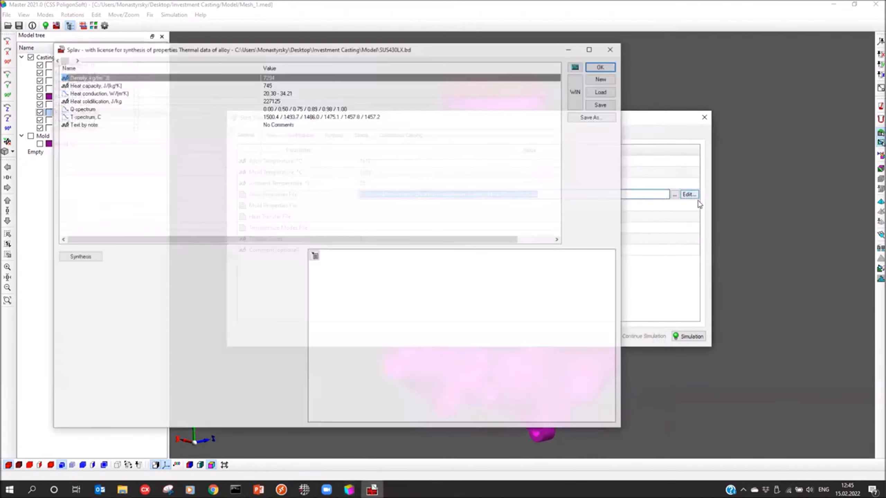
click(337, 116)
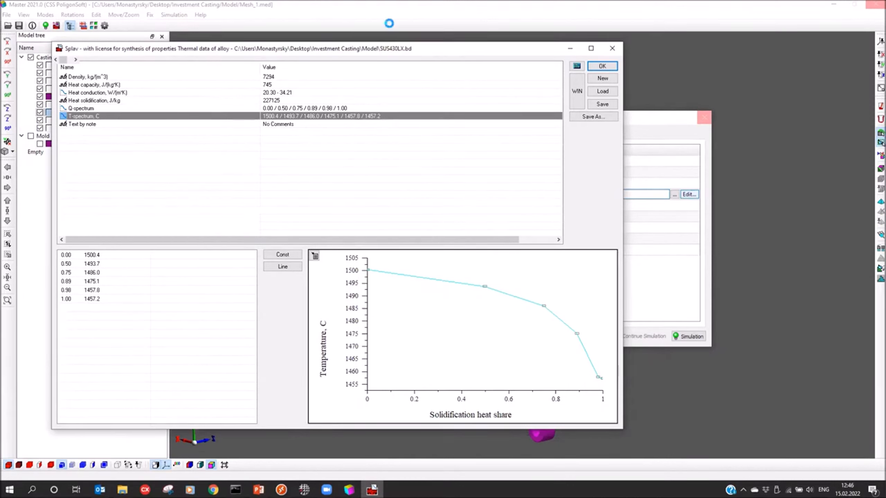
click(602, 66)
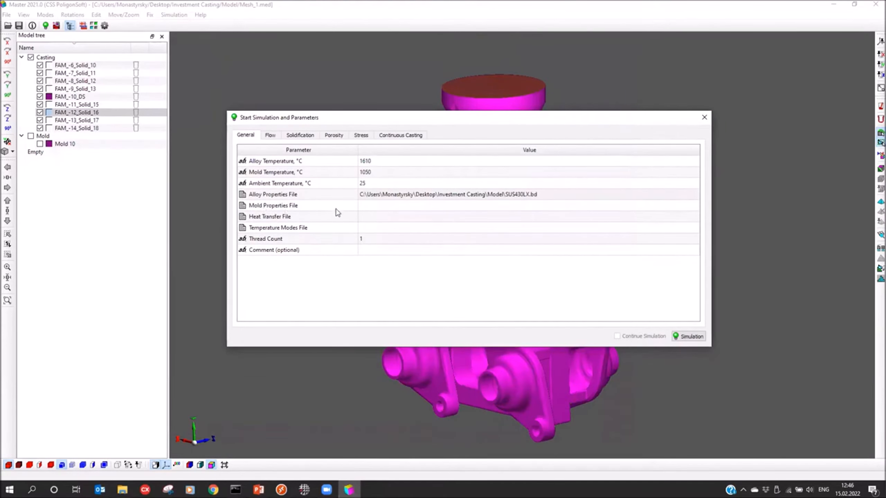
Step: Load Investment Casting (air).bdf from the BD folder of PoligonSoft2021.0EN on drive C as the mold properties file
click(380, 209)
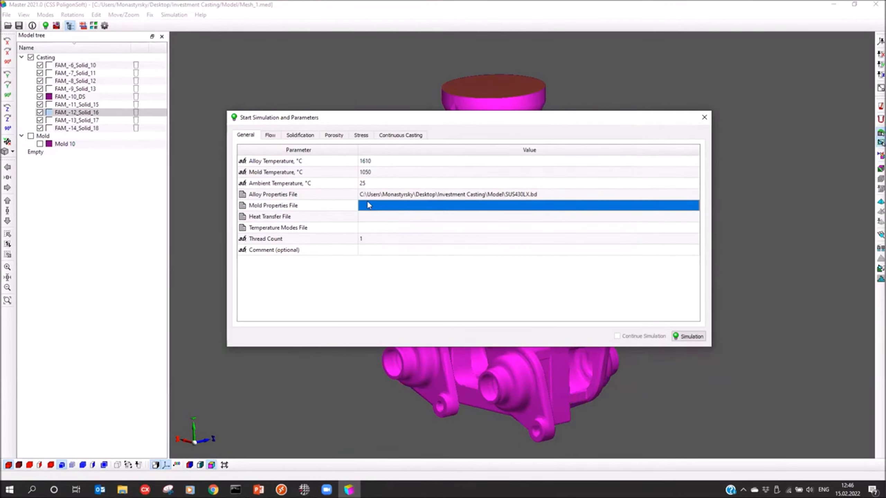
click(383, 209)
click(677, 206)
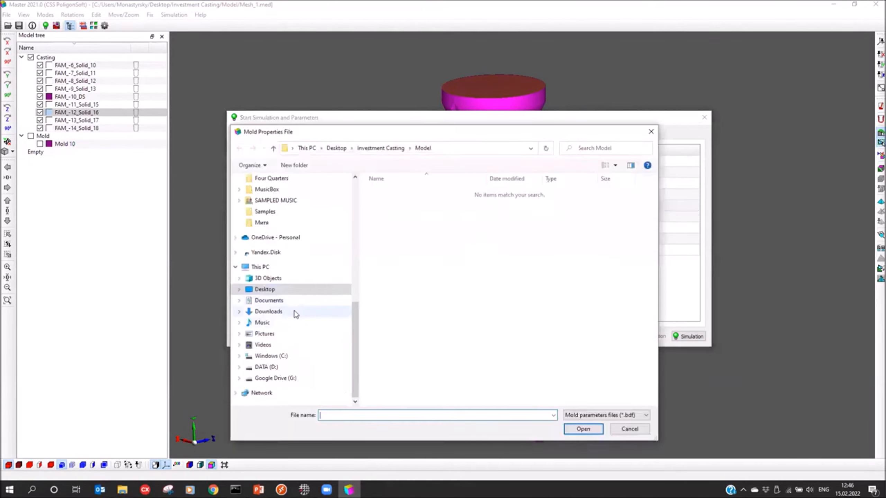
click(279, 356)
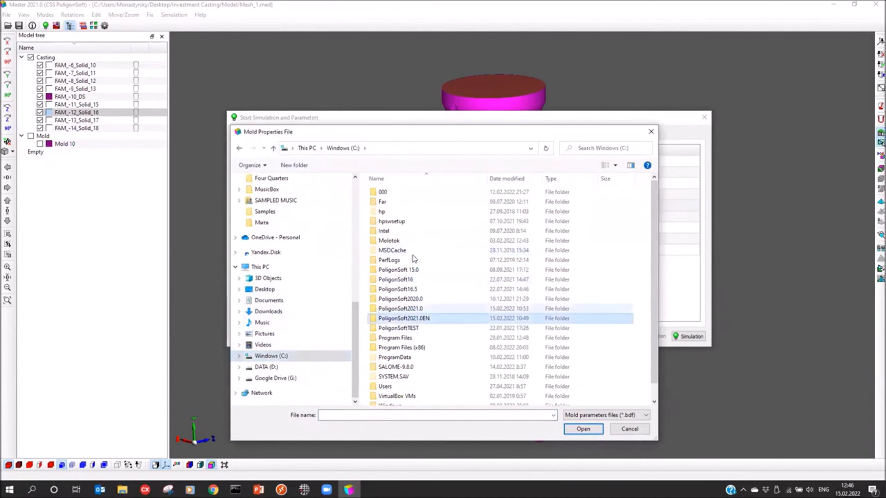
double_click(413, 319)
double_click(382, 192)
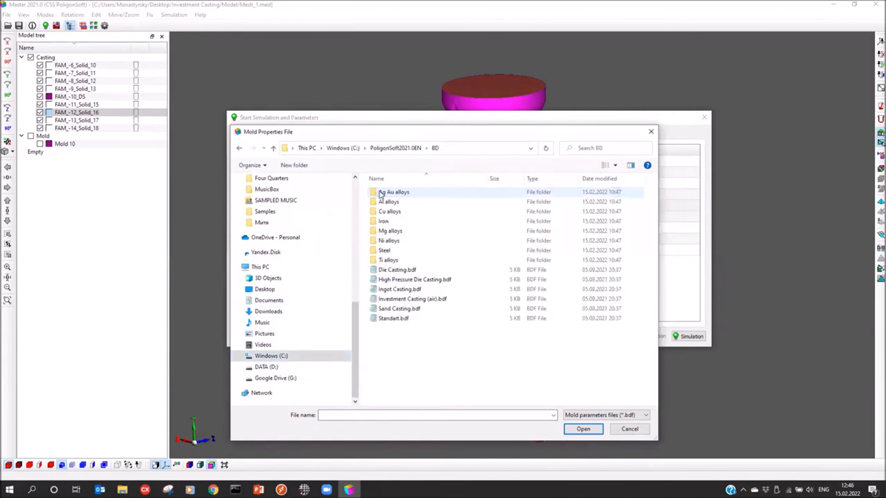
click(413, 299)
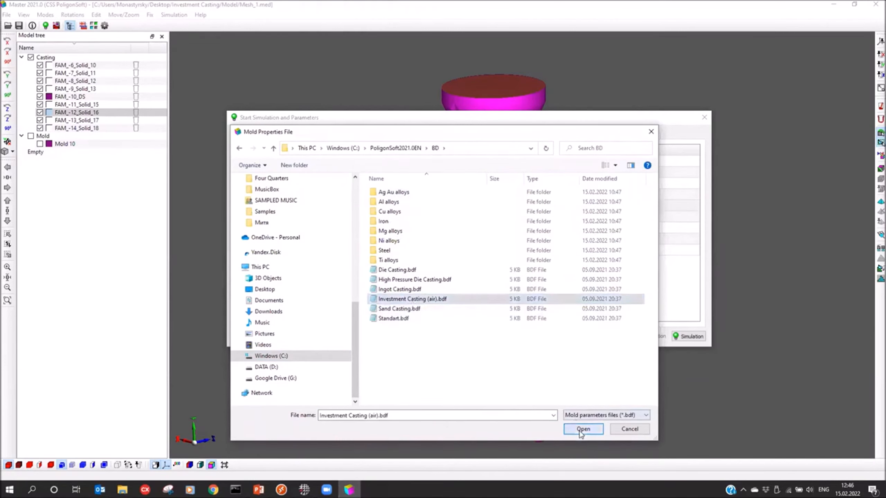
click(581, 429)
Step: Load Investment Casting (air).afo from the BD folder as the heat transfer file
click(370, 218)
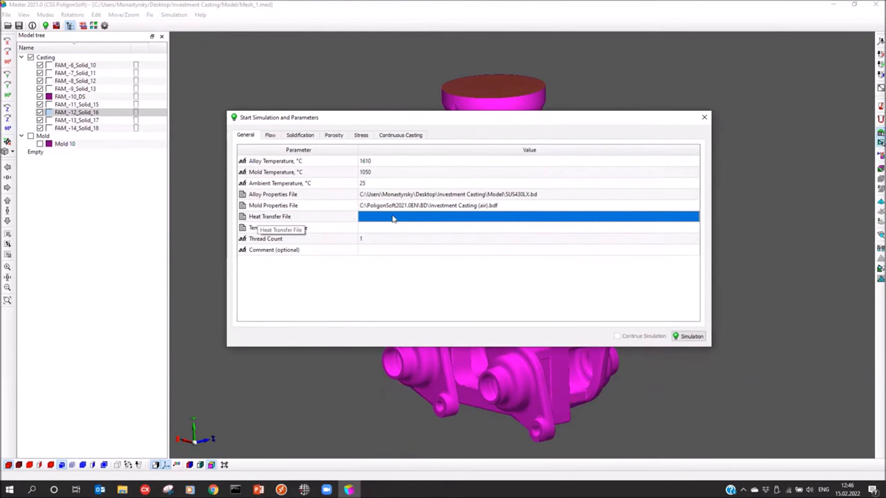
click(426, 219)
click(673, 217)
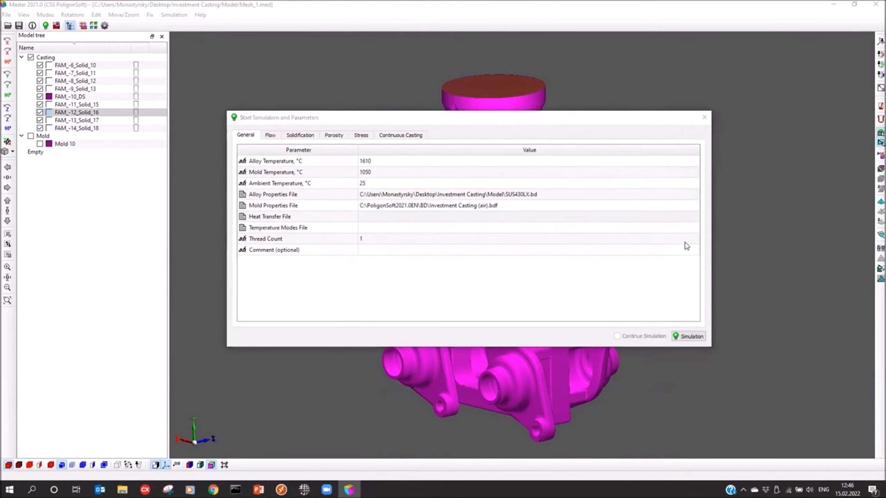
drag(443, 132, 446, 77)
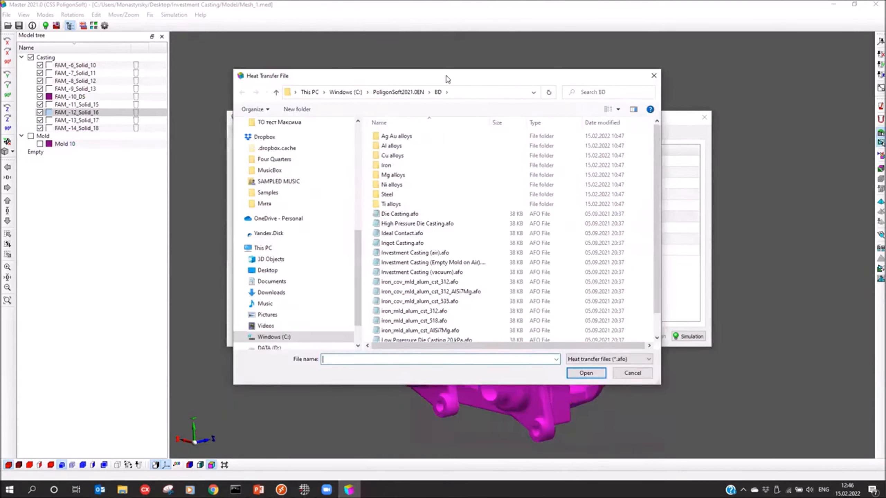
click(408, 252)
click(579, 375)
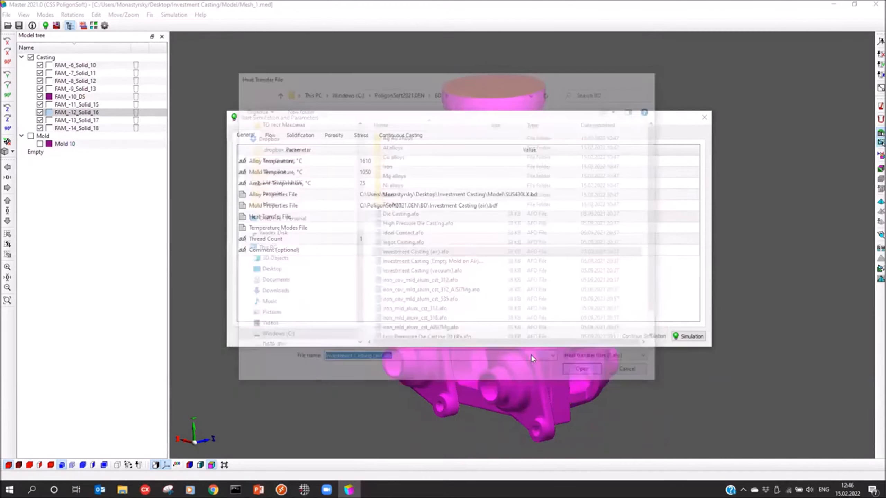
Step: Leave the simulation parameters, check the material index in the volume parameters of Mold 10 and accept them
drag(708, 123, 714, 138)
click(709, 133)
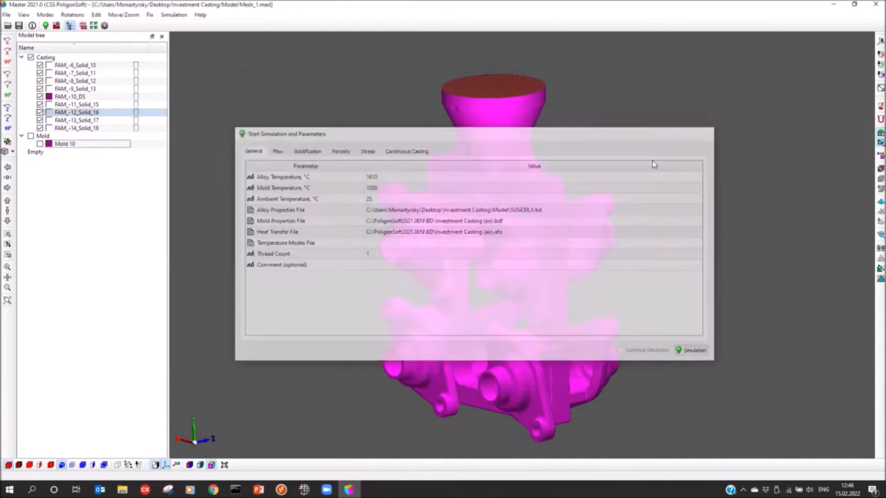
double_click(69, 144)
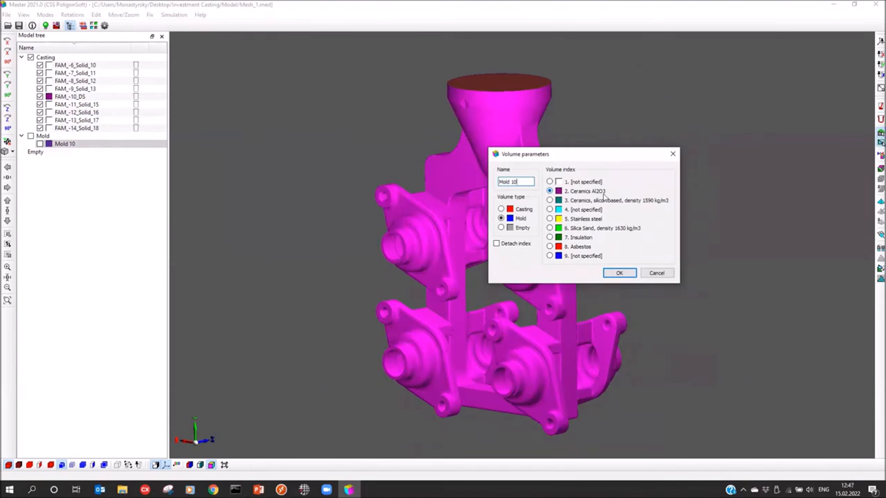
click(612, 276)
Step: Reopen the simulation parameters and set the thread count to 4
click(45, 26)
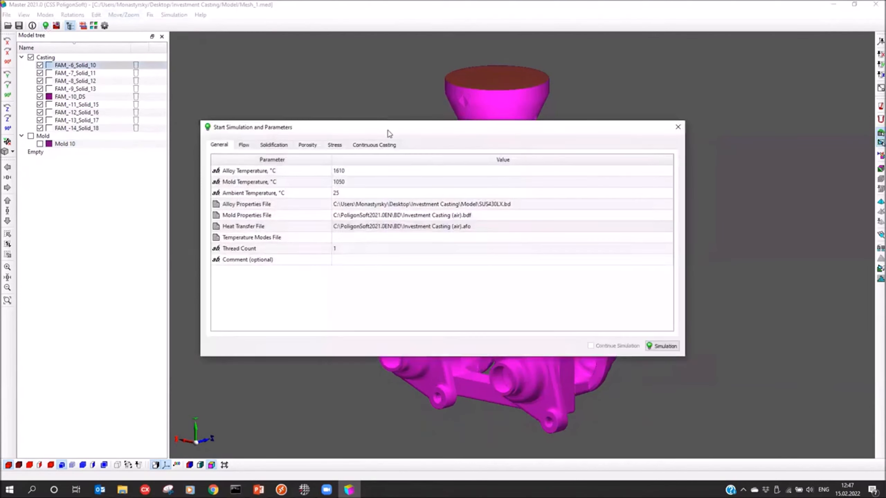
drag(392, 133, 433, 113)
click(390, 232)
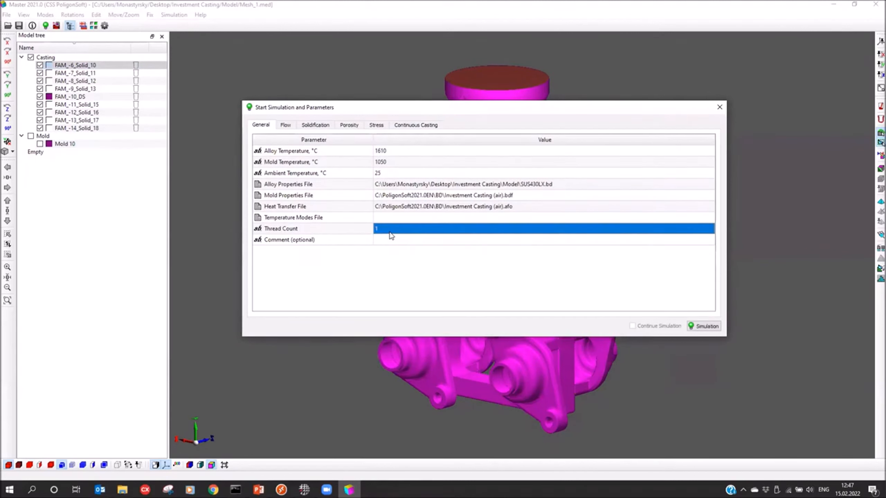
Step: Enable the flow model with a cell size of 2 mm and an output timestep of 0.1 s
drag(631, 113, 634, 136)
click(291, 149)
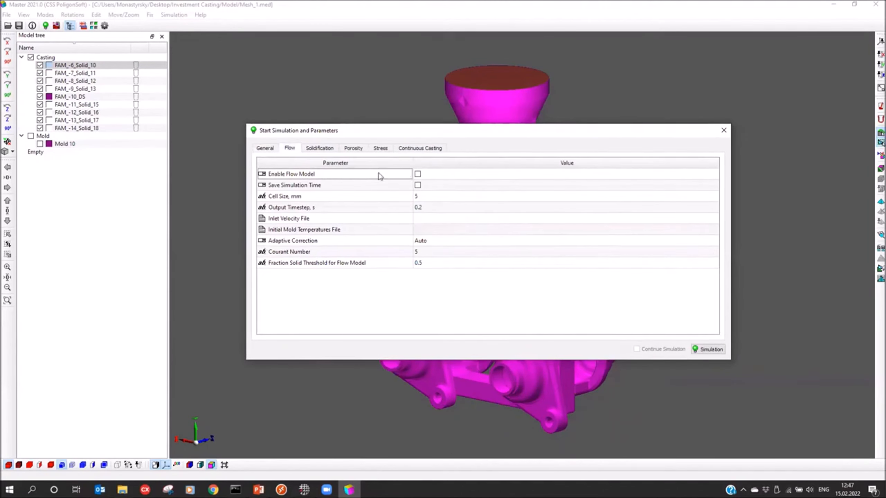
click(417, 174)
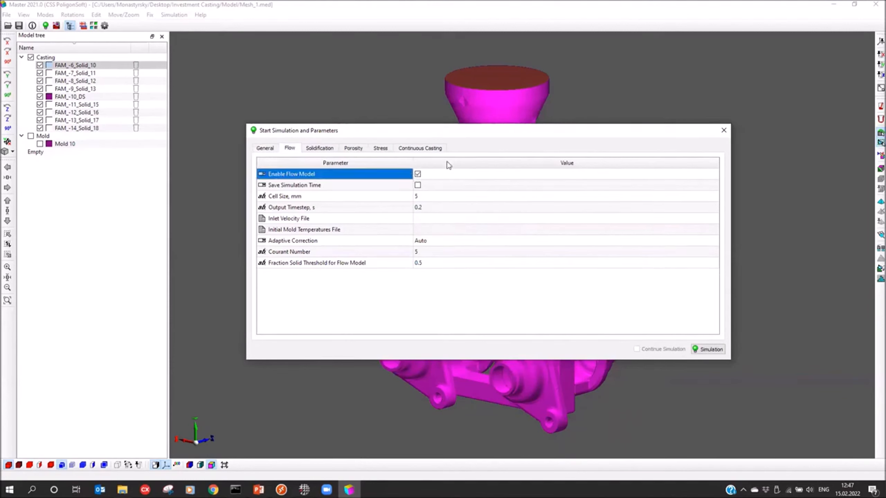
click(321, 197)
click(426, 197)
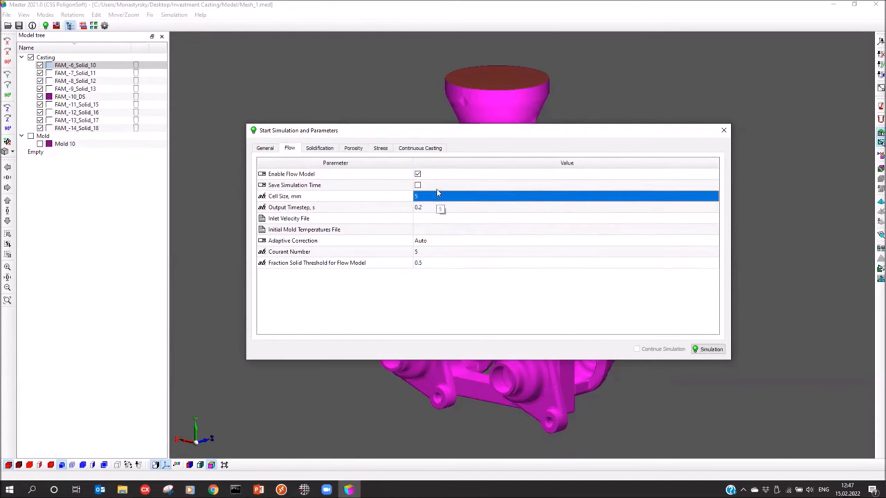
click(422, 197)
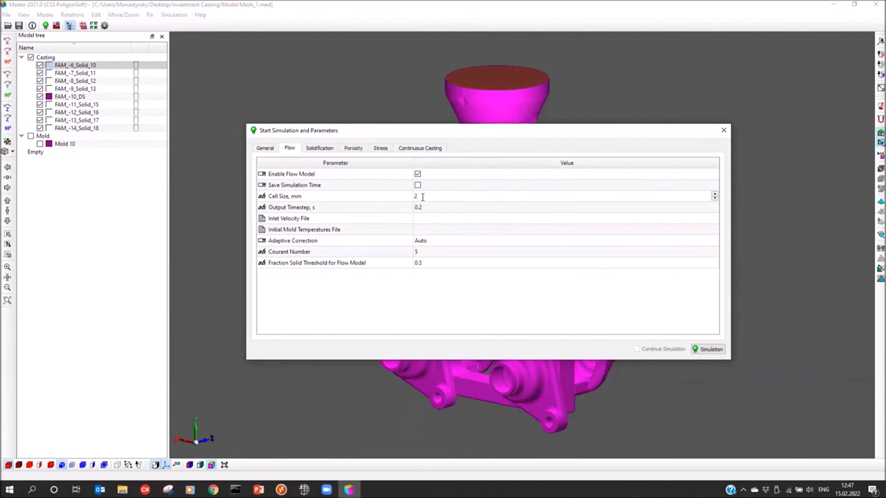
click(282, 211)
click(450, 207)
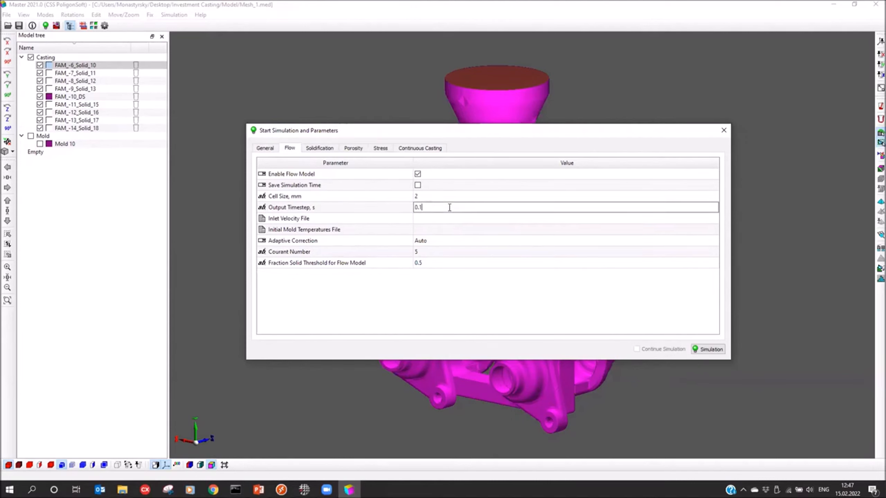
Step: Load Flow velocity 0,8 m_s (index 1).bdv from the BD folder as the inlet velocity file
click(410, 219)
click(478, 223)
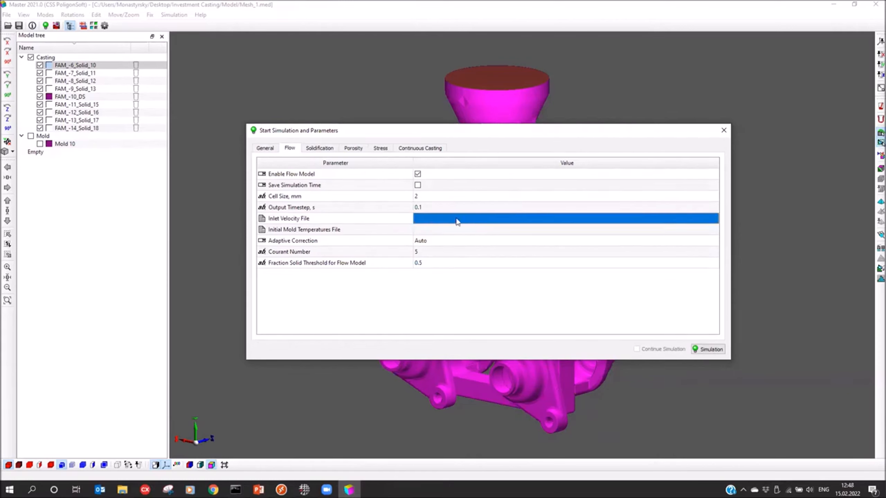
click(474, 223)
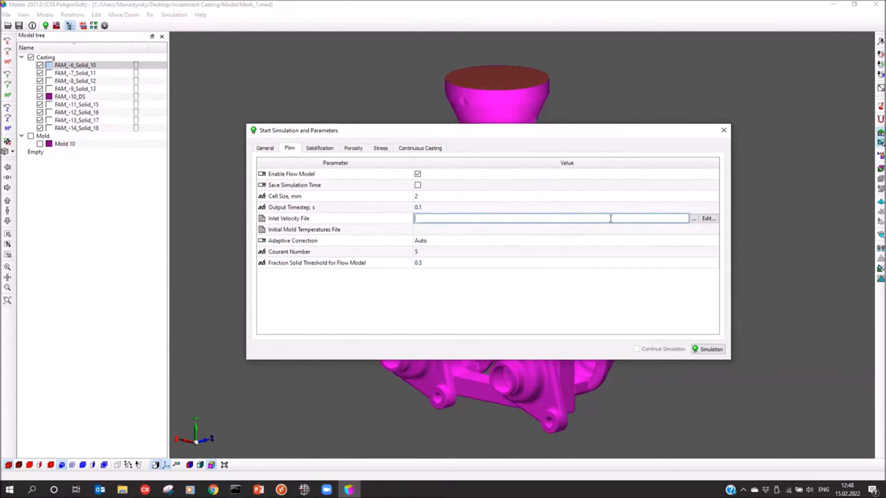
click(694, 219)
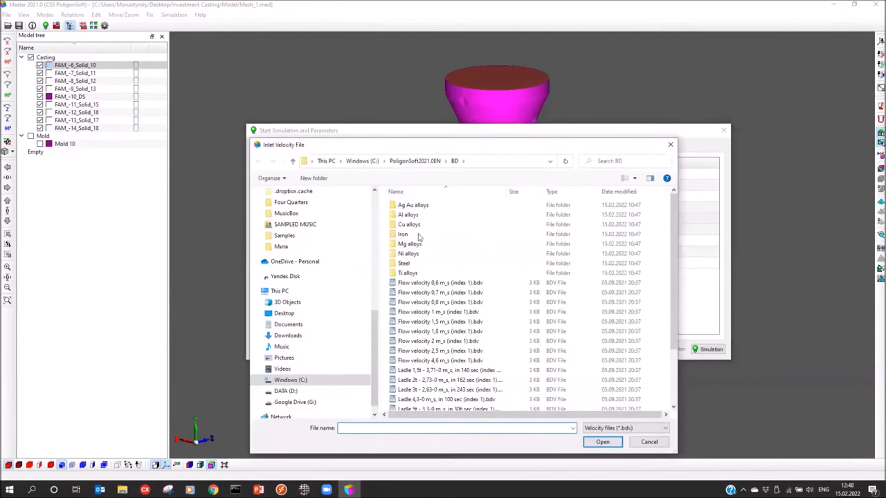
drag(439, 144, 440, 139)
drag(470, 63, 474, 57)
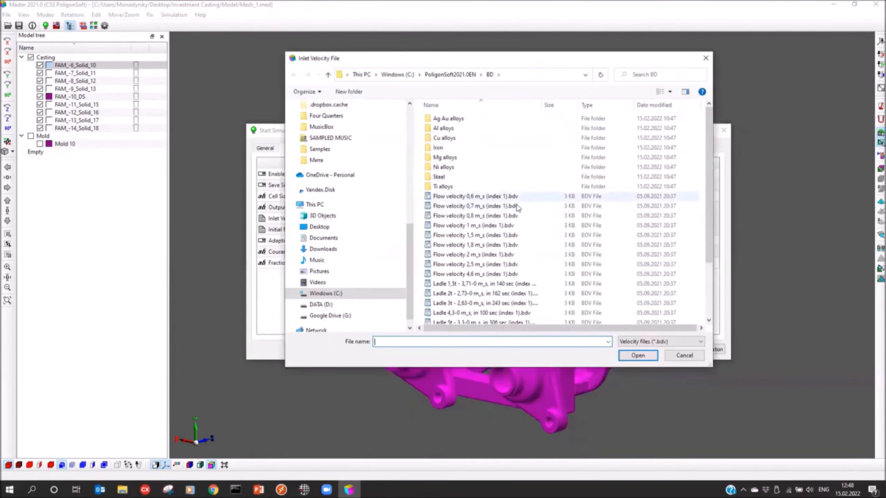
click(474, 216)
click(637, 355)
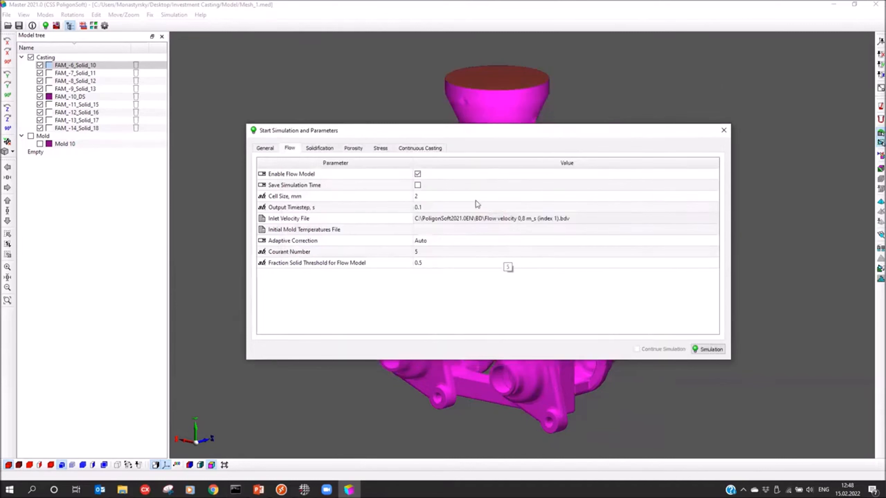
Step: Set the solidification output timestep to 5 s, keeping the 1 s calculation timestep and the Tsol stop condition
click(319, 149)
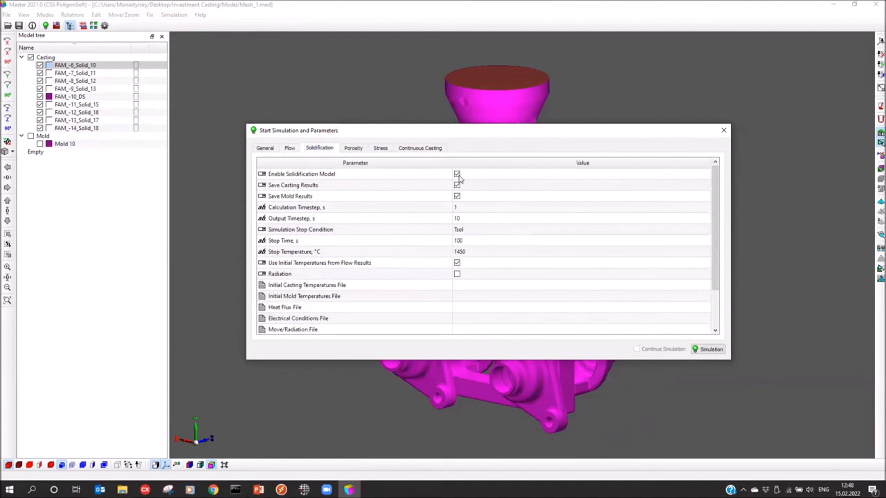
click(468, 208)
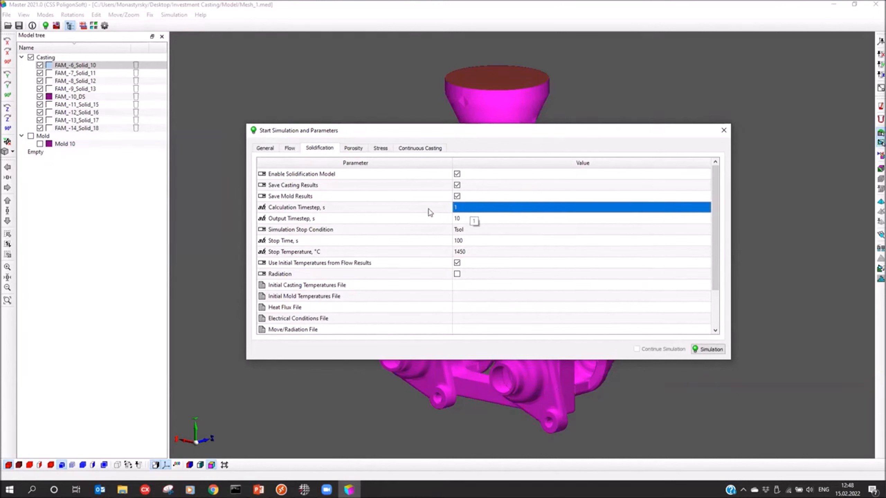
click(481, 223)
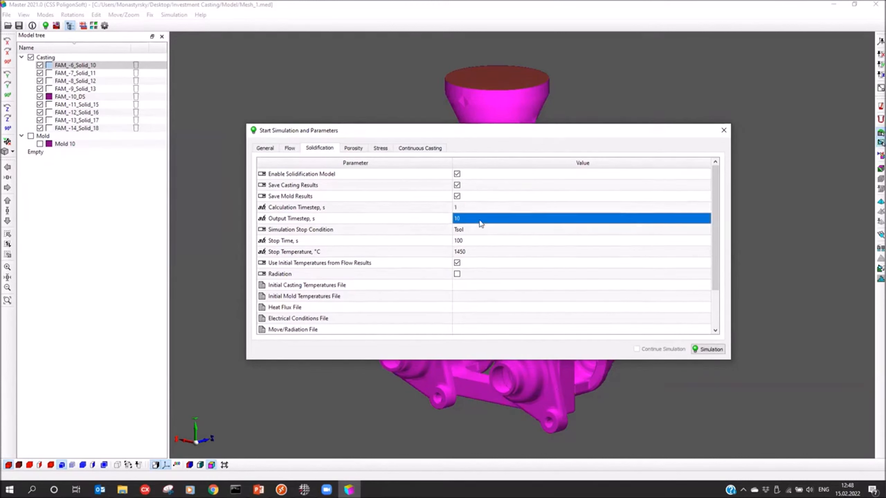
click(476, 219)
text(5)
key(Return)
click(482, 230)
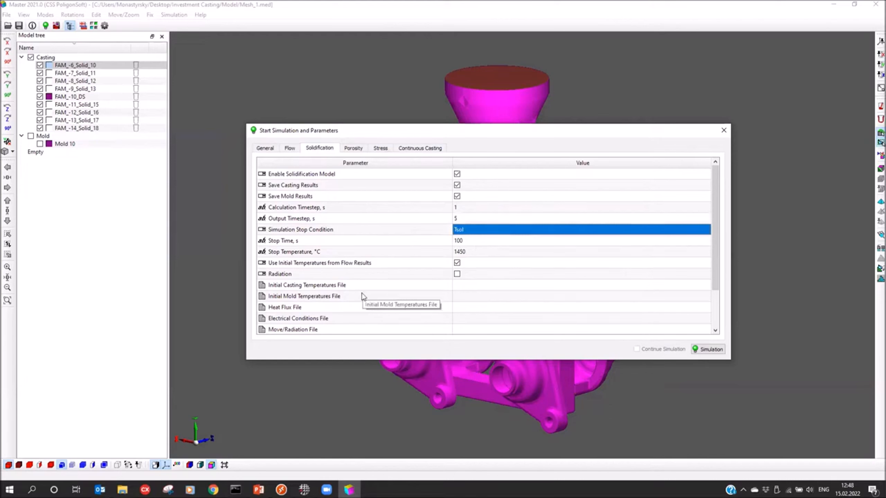
Step: Load SUS430LX.fil from the Investment Casting\Model folder on the desktop as the porosity model's alloy properties file
click(352, 149)
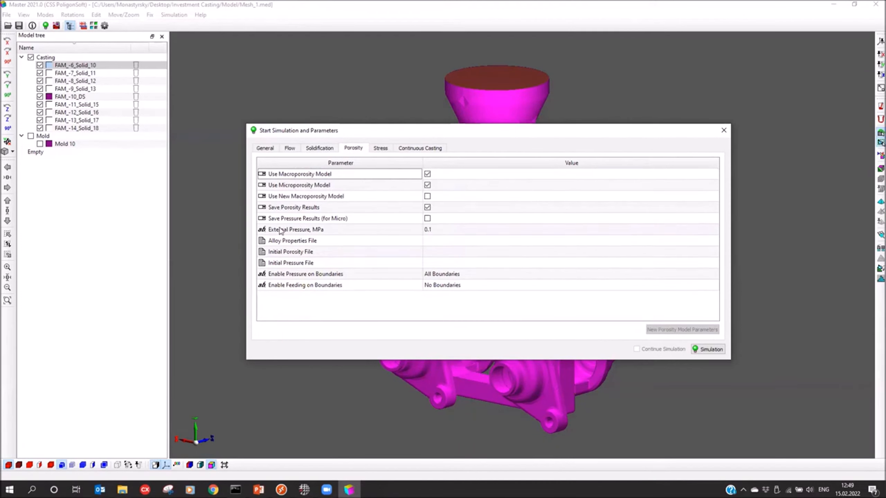
click(336, 242)
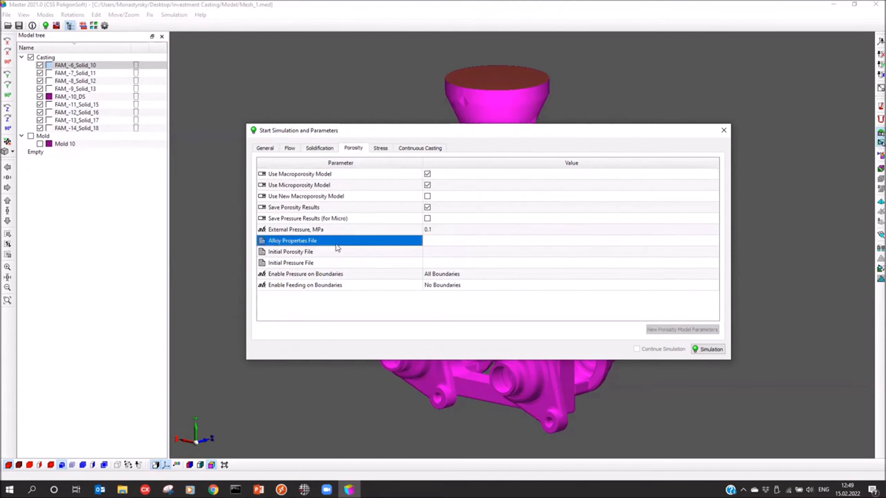
click(491, 246)
click(693, 241)
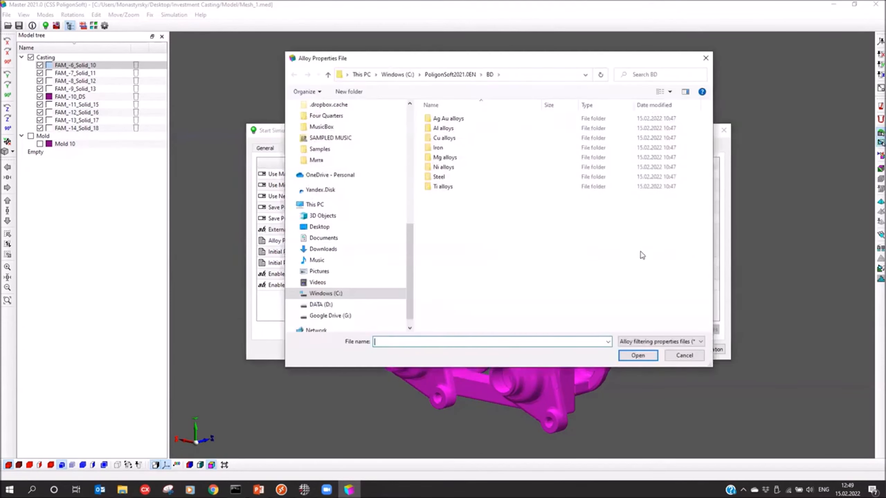
click(319, 226)
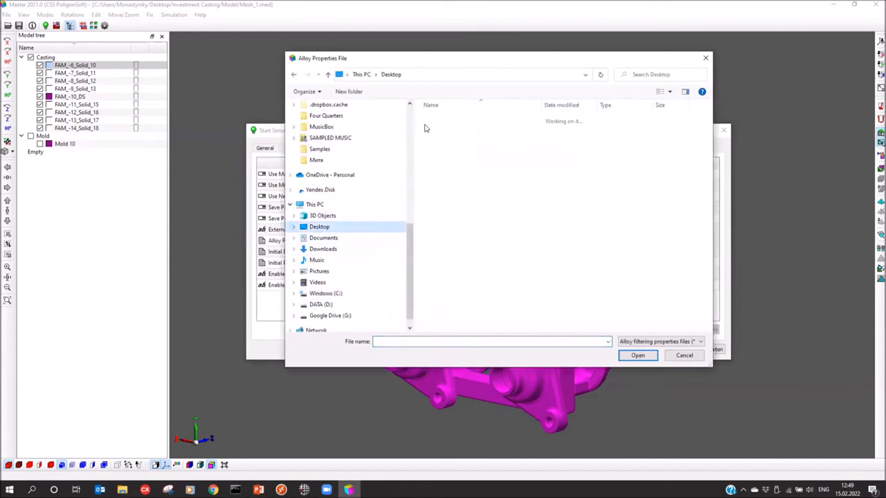
double_click(447, 119)
double_click(441, 118)
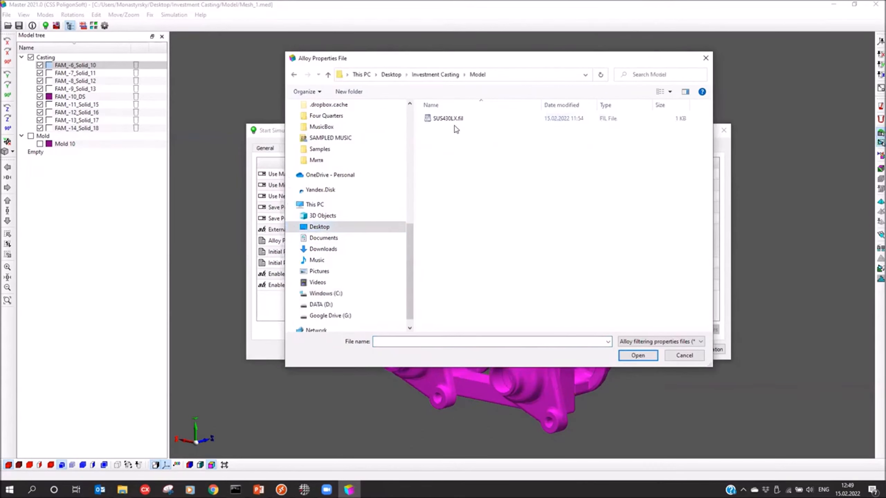
double_click(443, 118)
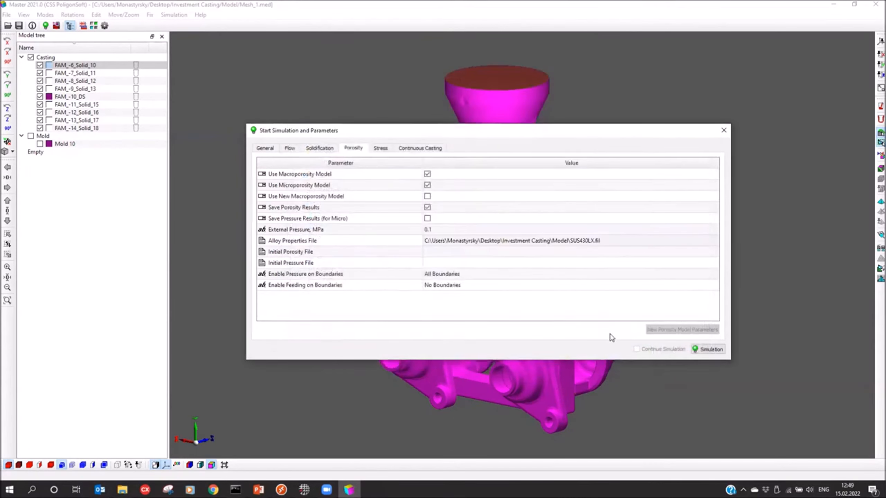
Step: Close the simulation parameters and save the geometry as Mesh_1.g3d in a new folder named Poligon inside Investment Casting
click(724, 130)
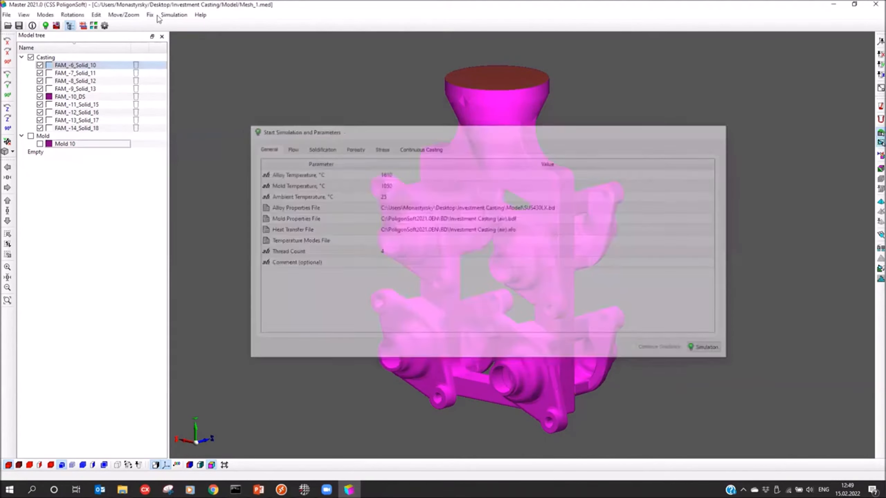
click(403, 95)
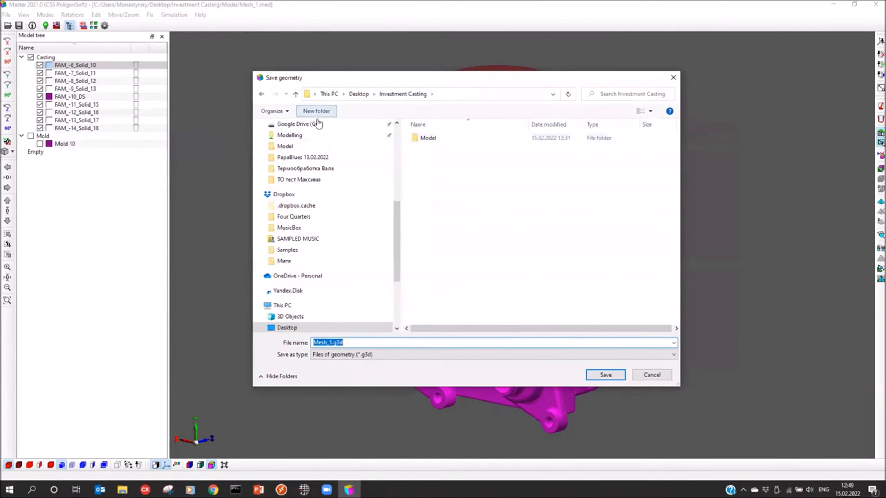
click(311, 111)
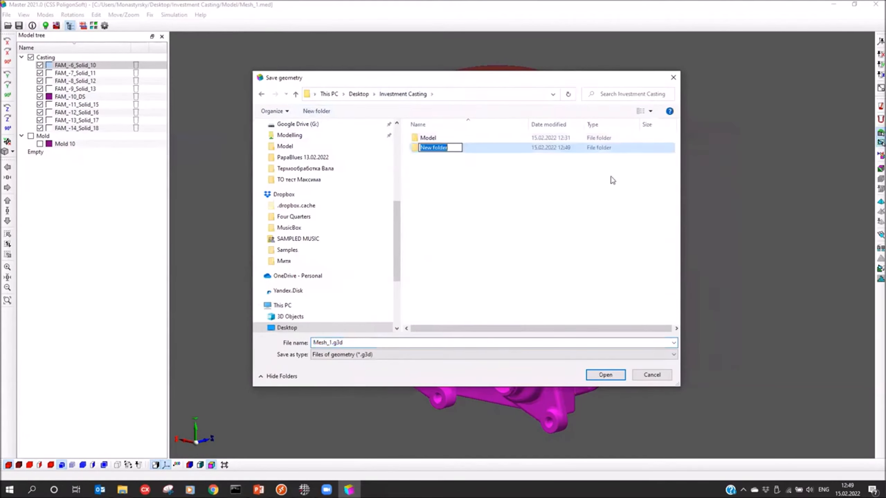
text(Poligon)
key(Return)
key(Return)
click(612, 378)
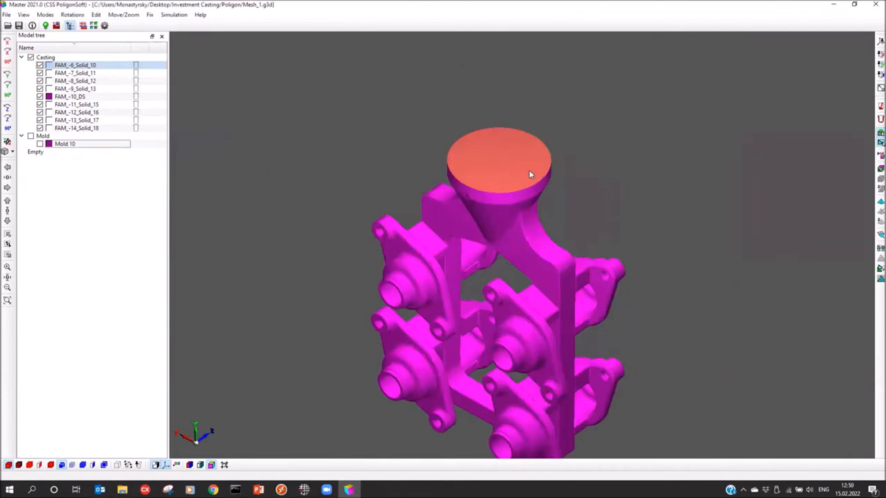
Step: Add a new inlet with index 1 and have the flow simulation stop on disabling of that inlet
drag(529, 171, 520, 149)
scroll(508, 146, up, 3)
middle_drag(507, 182, 504, 211)
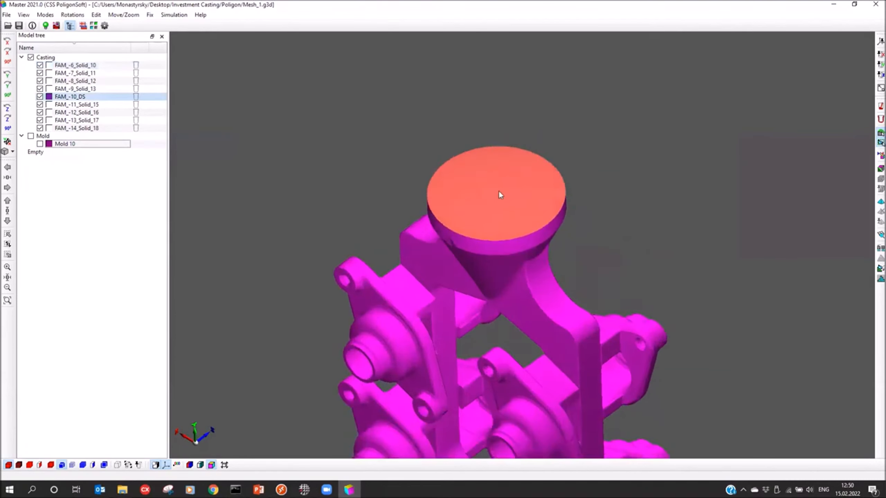
click(873, 108)
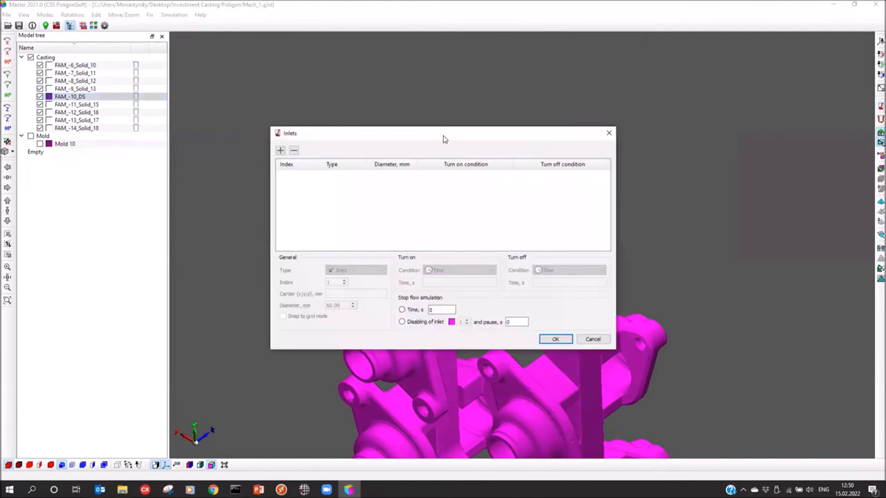
drag(444, 137, 662, 69)
click(499, 82)
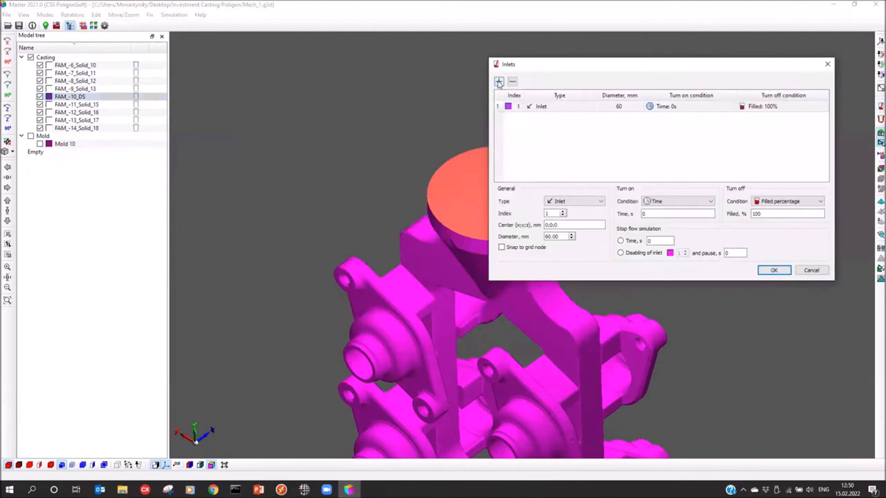
middle_drag(397, 199, 274, 195)
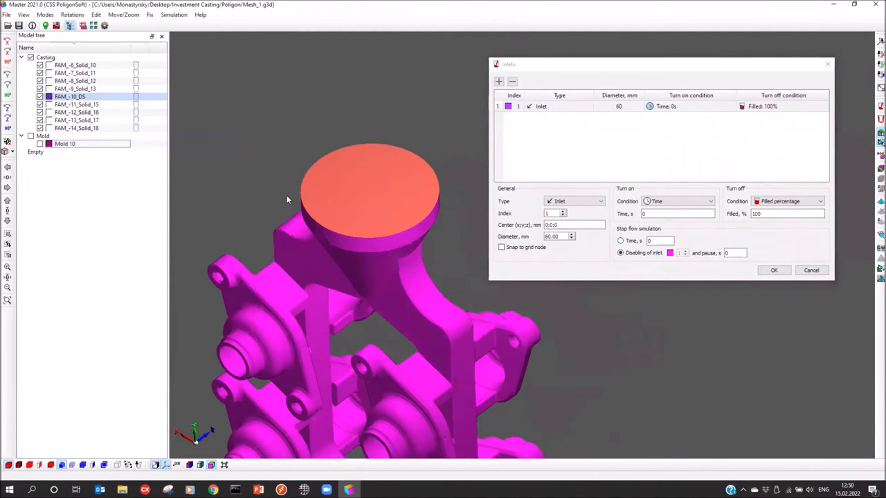
Step: Place the inlet's centre in the middle of the pouring cup's top face, at about -0.67;147.56;5.95 mm
click(373, 193)
click(366, 192)
middle_drag(381, 202, 358, 207)
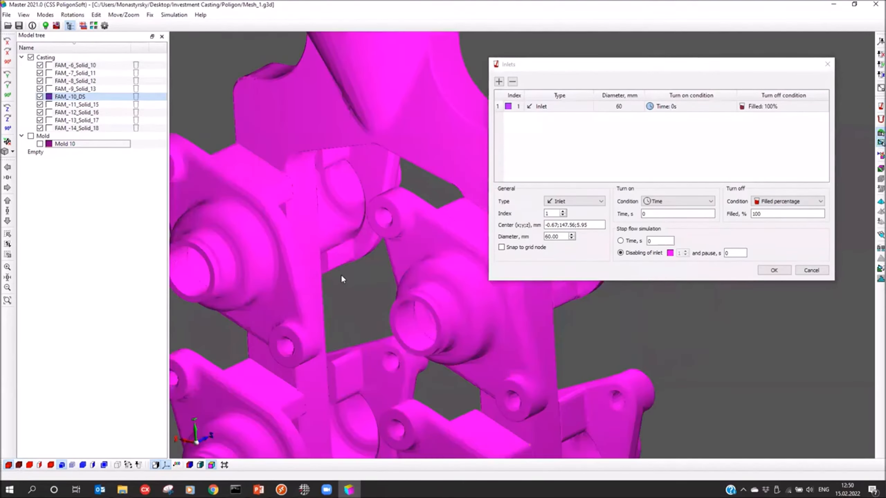
scroll(342, 276, down, 5)
scroll(383, 235, up, 5)
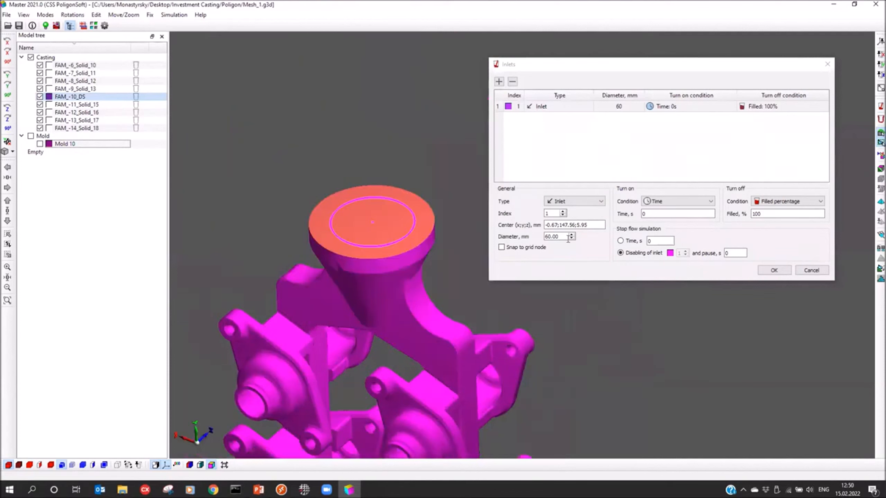
Step: Set the inlet diameter to 20 mm and accept the inlet settings
click(547, 237)
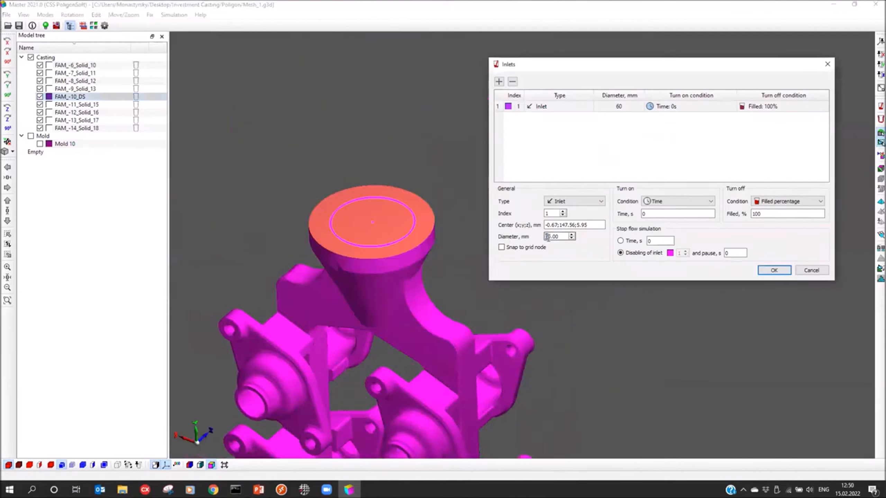
text(2)
middle_drag(368, 163, 363, 242)
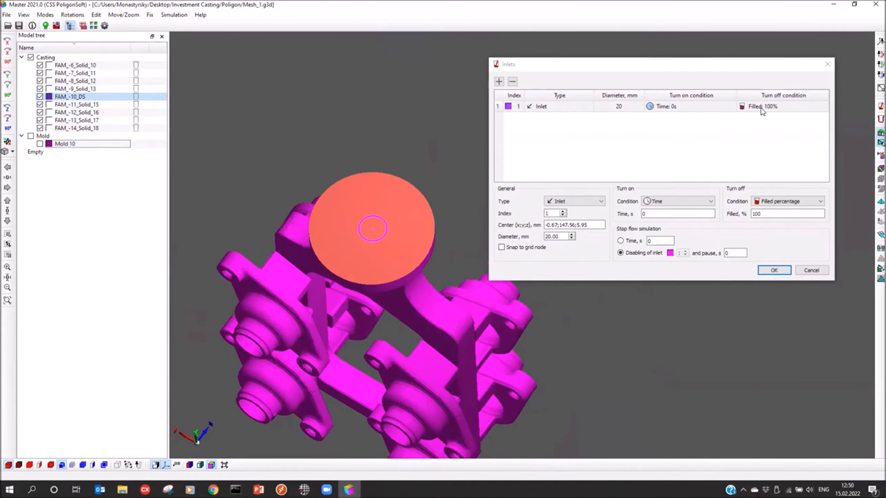
click(774, 270)
middle_drag(452, 265, 484, 232)
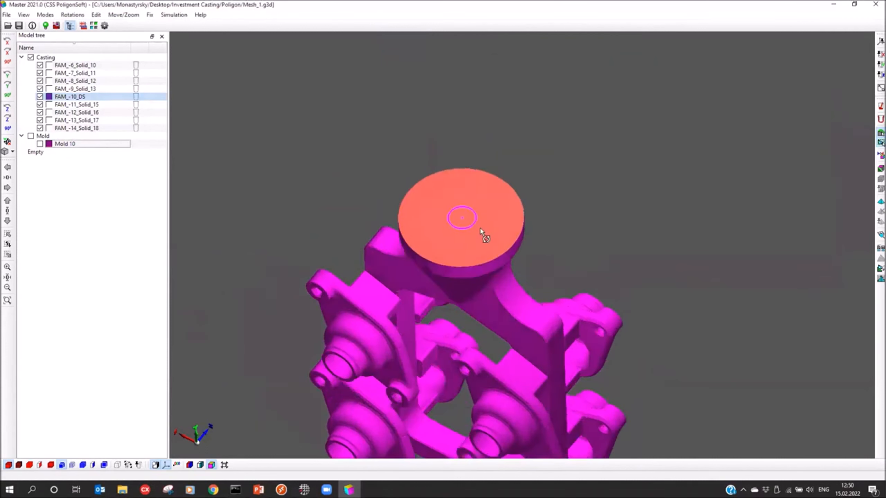
Step: Open the simulation's heat transfer file for editing and filter it to the entries used in the project
click(46, 25)
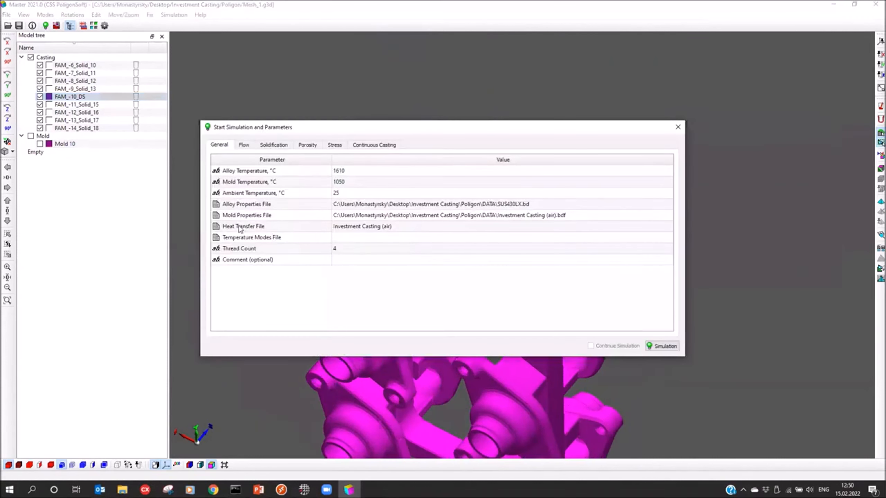
click(233, 229)
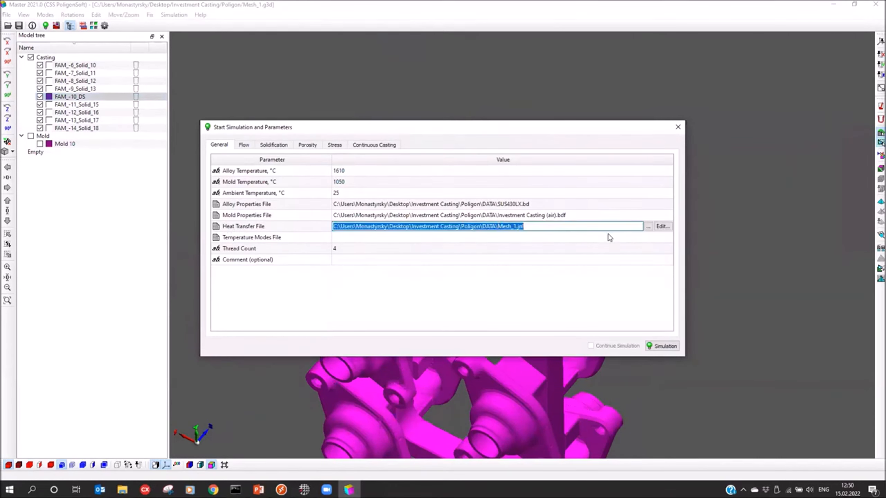
click(661, 226)
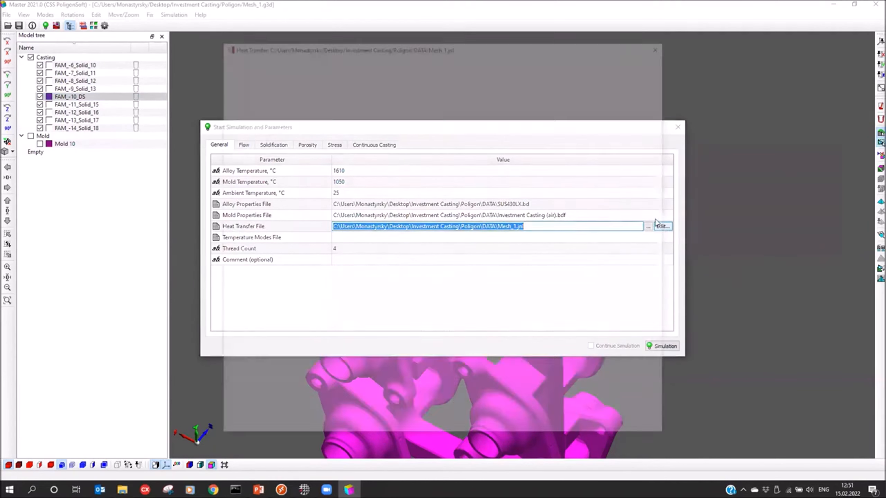
click(466, 65)
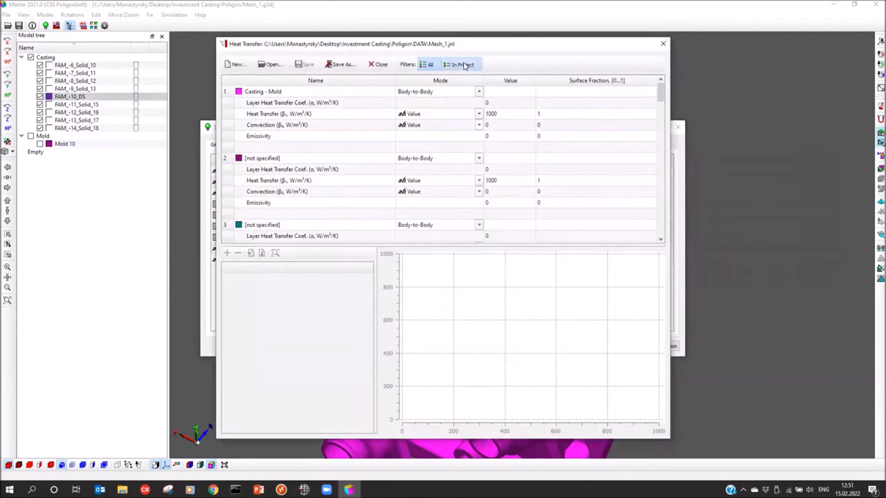
drag(475, 48, 523, 56)
Step: Switch the Casting - Mold heat transfer from a single value to a curve and add a point of 800 W/m²/K at 20 °C
scroll(360, 182, down, 2)
scroll(361, 182, up, 2)
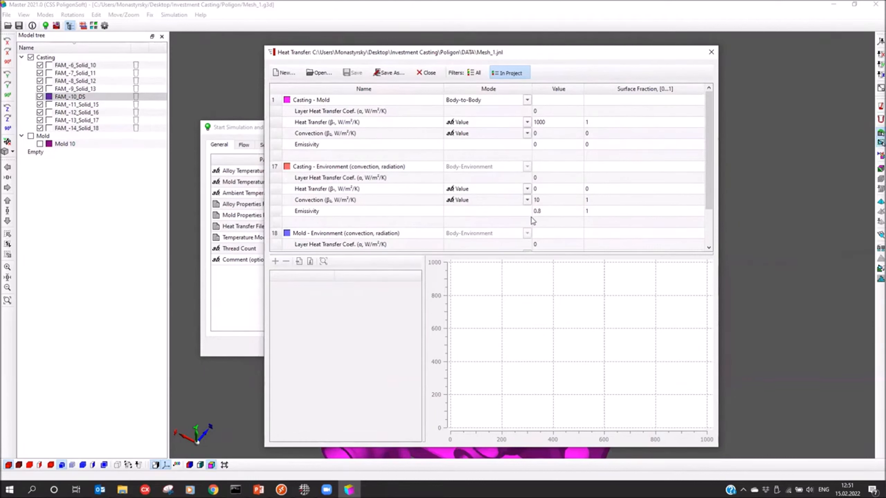
scroll(302, 215, down, 2)
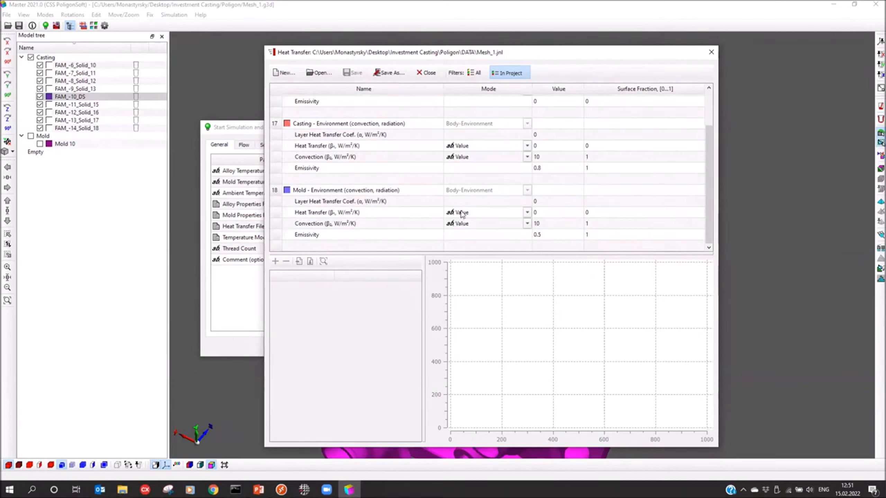
scroll(490, 206, up, 2)
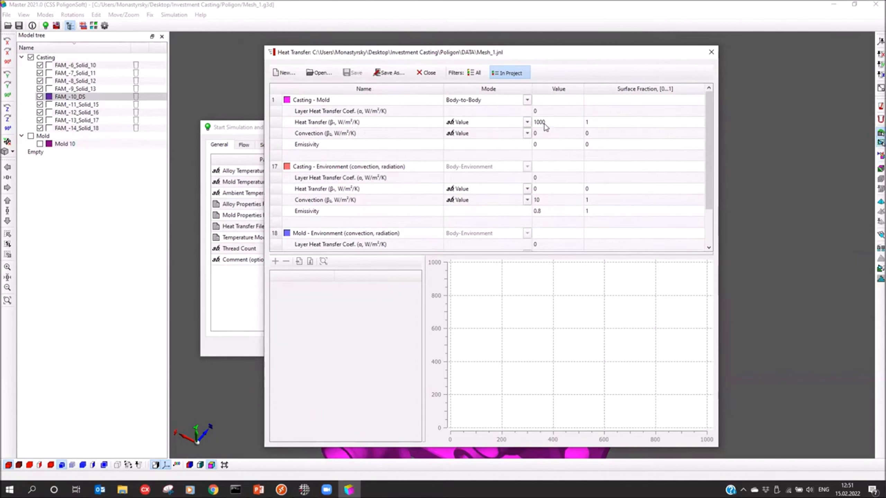
click(527, 122)
click(469, 138)
click(275, 261)
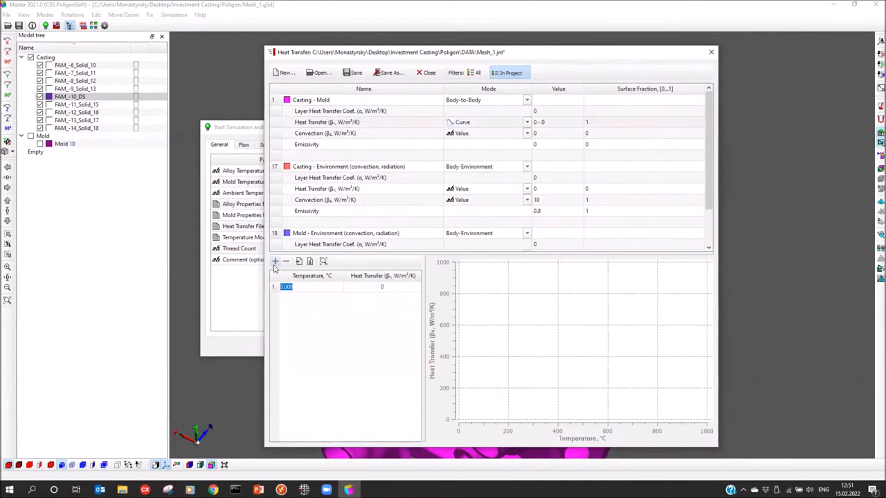
text(20)
click(363, 287)
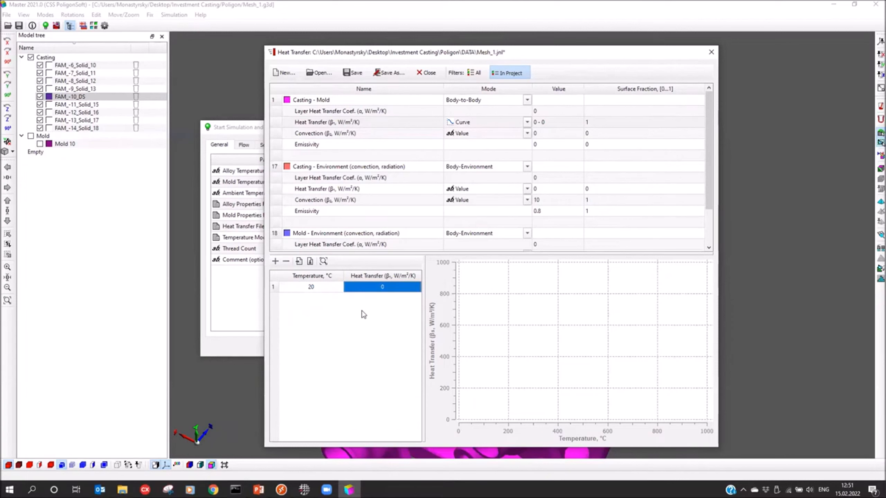
text(800)
Step: Add a second point to the Casting - Mold heat transfer curve, with 800 W/m²/K at 1457 °C
click(276, 261)
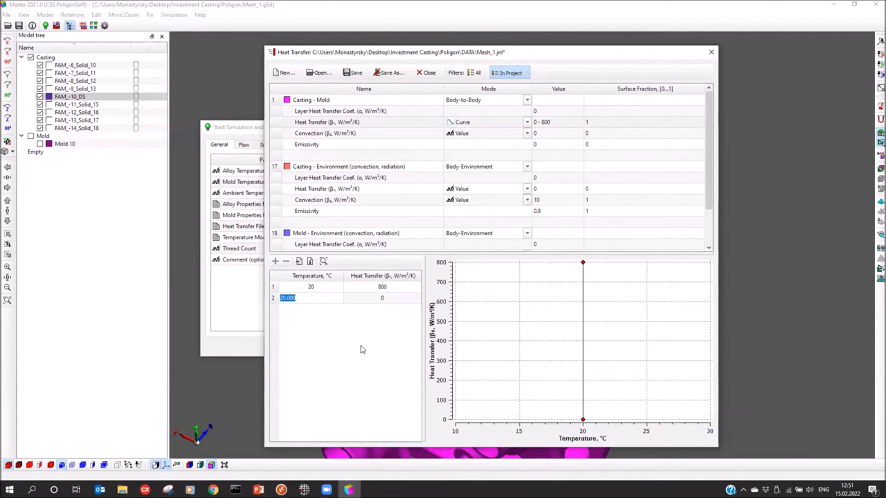
text(1457)
key(Tab)
text(800)
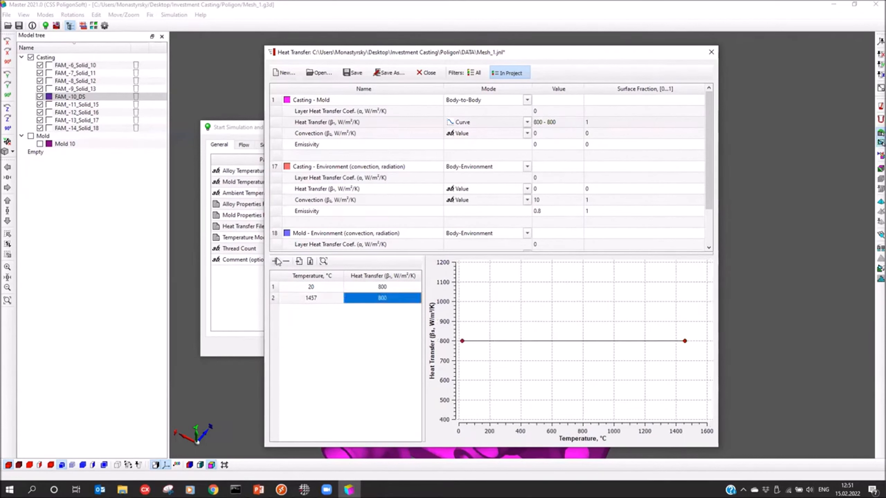
Step: Add a third point to the Casting - Mold heat transfer curve, with 2000 W/m²/K at 1500 °C
click(275, 262)
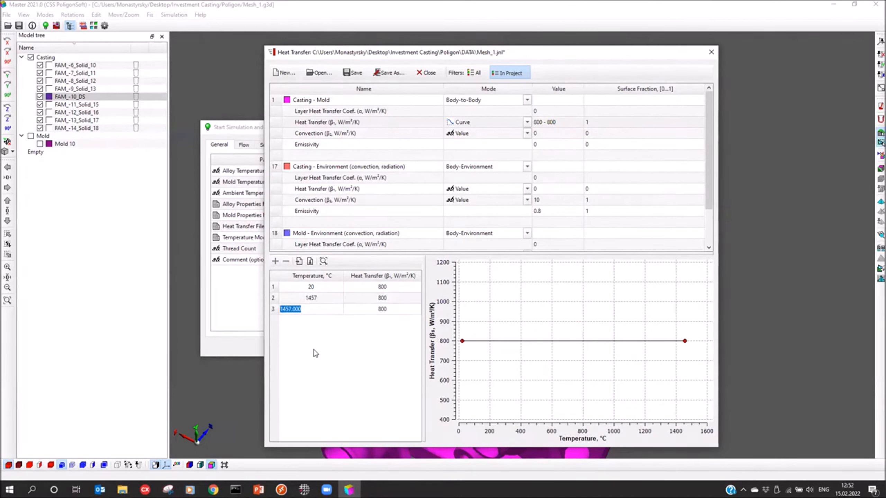
text(1500)
key(Tab)
text(2000)
key(Return)
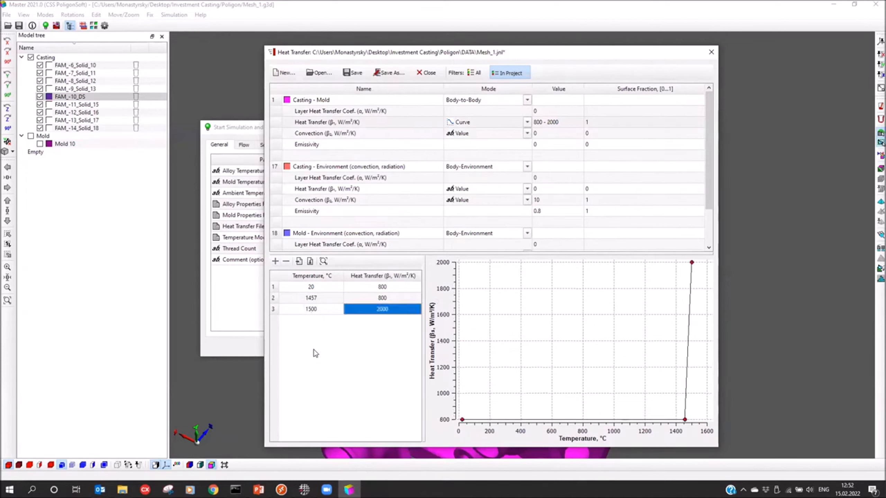
Step: Add a fourth curve point of 2000 W/m²/K at 2000 °C and close the heat transfer file, saving the changes
click(275, 261)
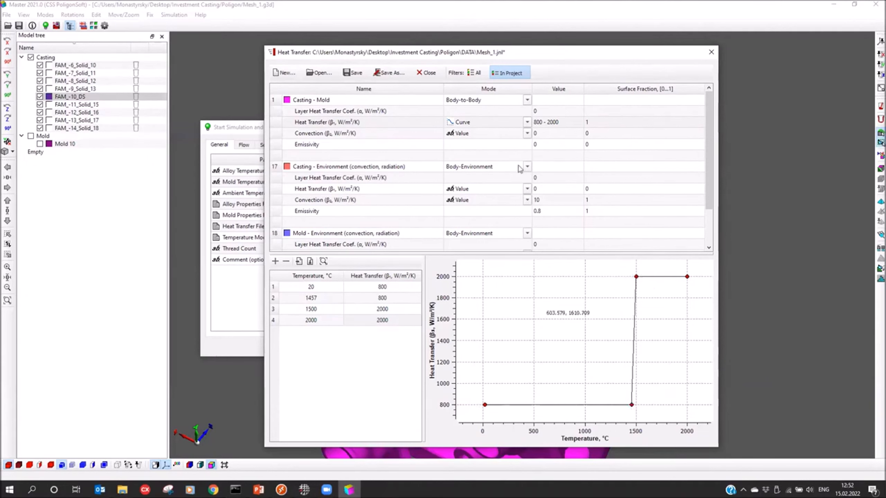
click(711, 52)
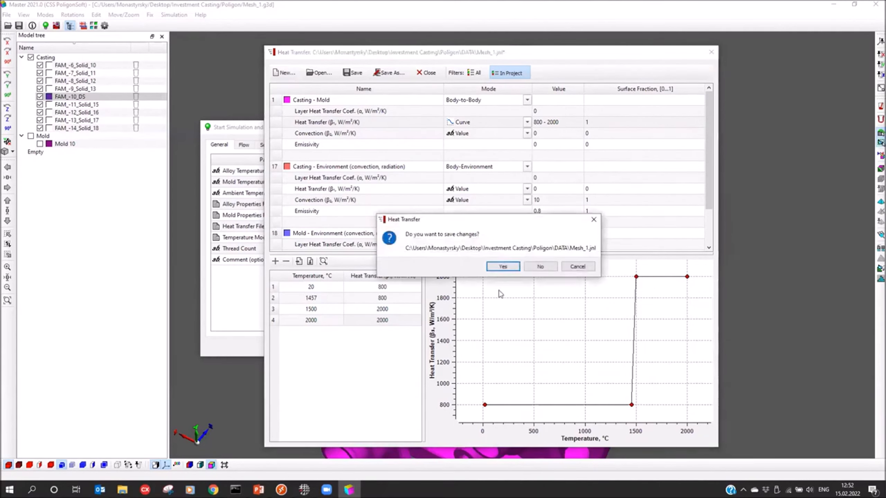
click(500, 267)
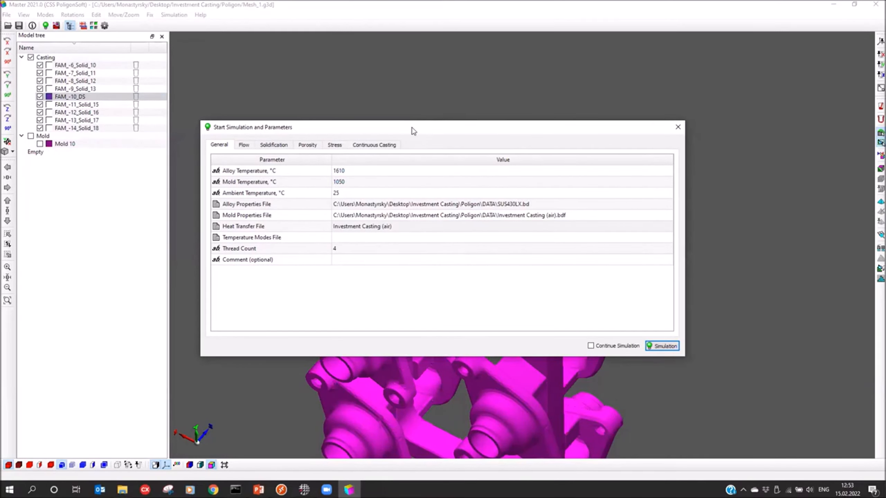
Step: Display the Mold 10 shell together with the casting and bring the whole assembly into view
drag(412, 129, 438, 89)
click(39, 143)
drag(339, 84, 653, 58)
middle_drag(405, 263, 357, 184)
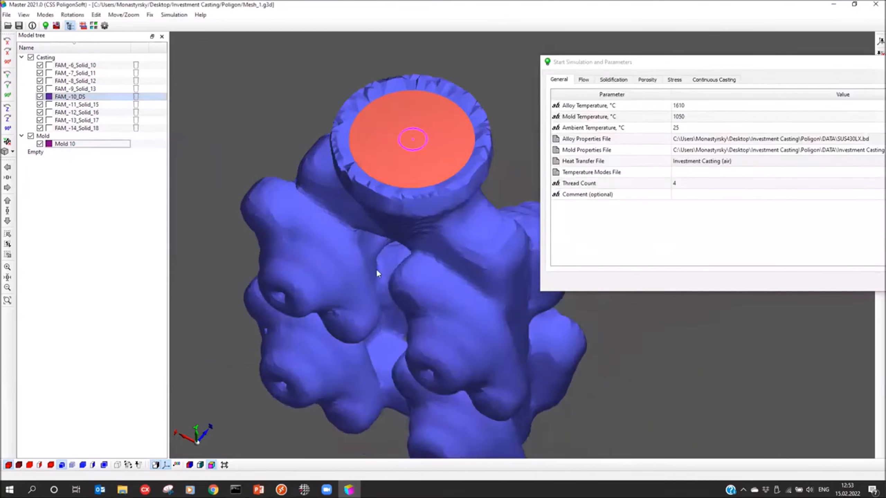
scroll(377, 271, down, 3)
drag(624, 63, 426, 177)
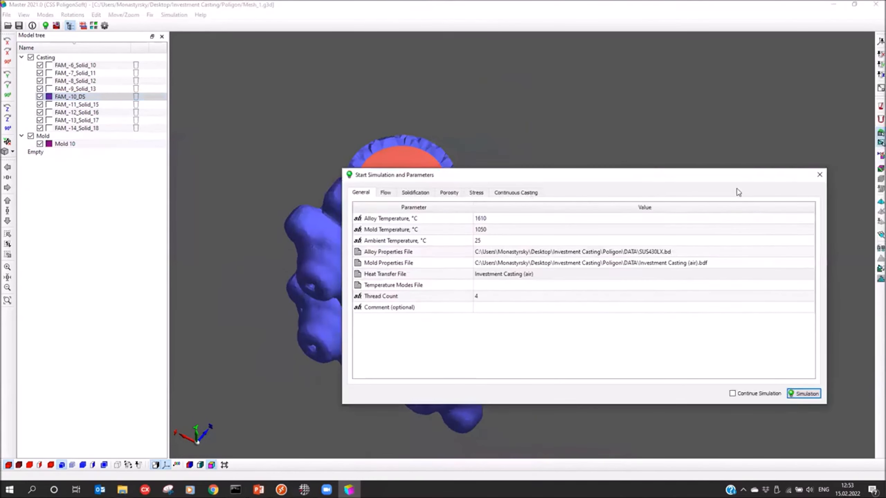
Step: Run the mesh quality check and repair the bad elements with interface, cast and mold fixing enabled
click(880, 235)
drag(447, 162, 681, 120)
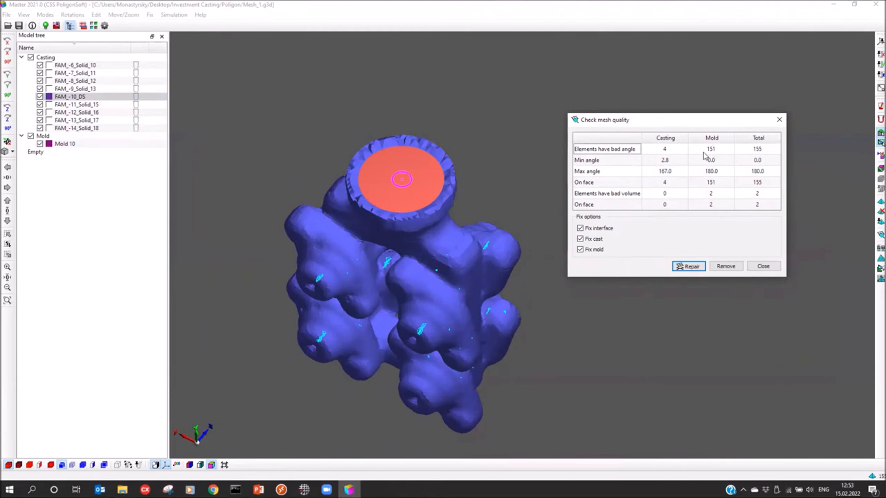
click(688, 266)
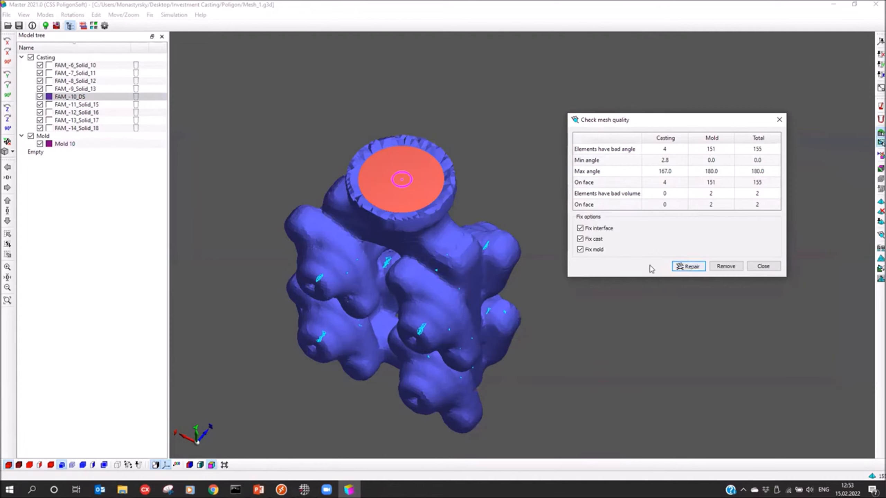
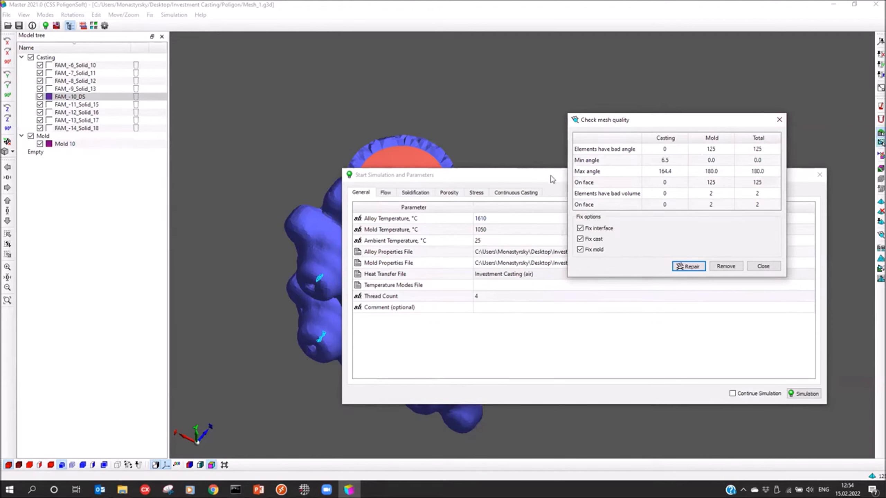
Step: Remove the remaining bad elements from the mesh and close the mesh quality check
click(726, 267)
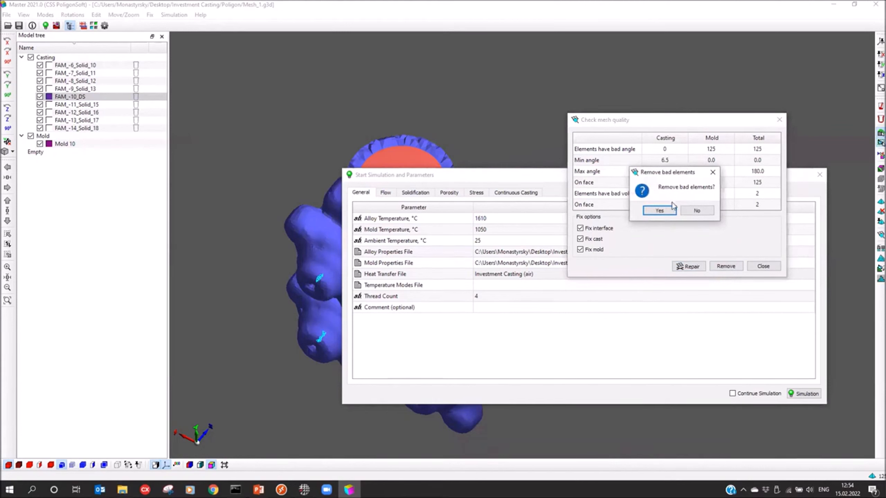
click(662, 211)
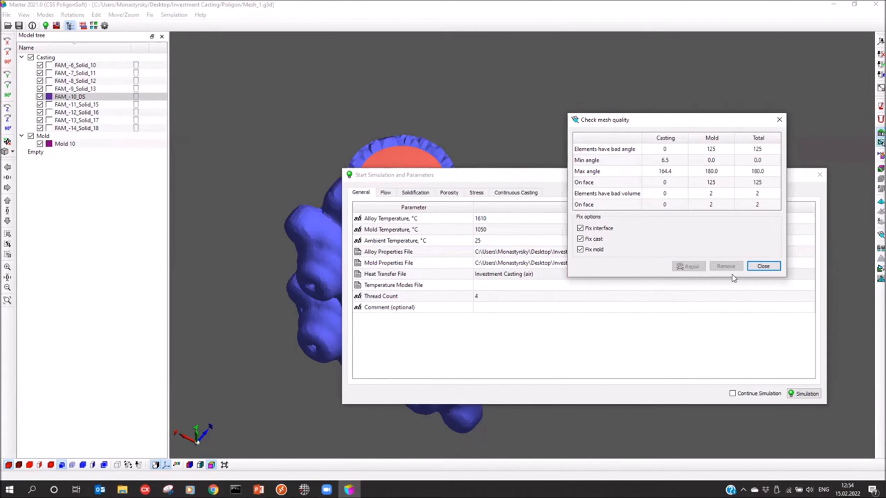
click(763, 265)
Step: Start the simulation, saving the geometry over the existing Mesh_1.g3d file
click(734, 361)
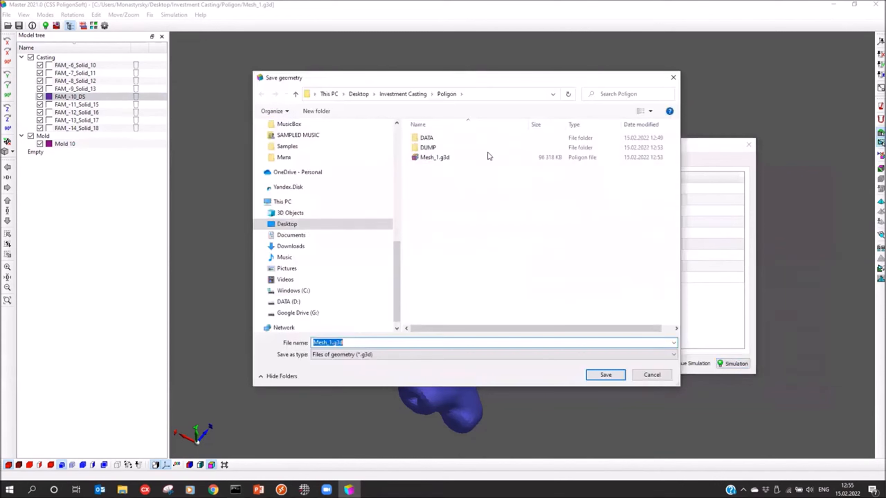
click(488, 157)
click(605, 374)
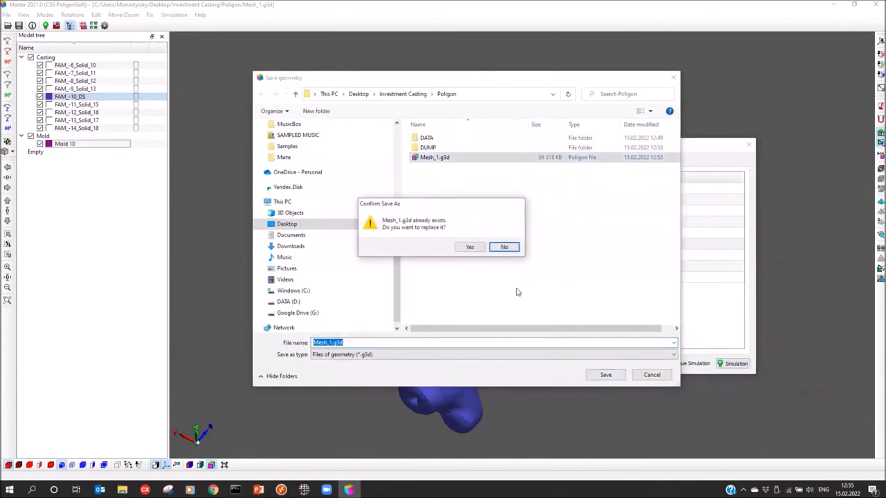
click(469, 247)
click(527, 275)
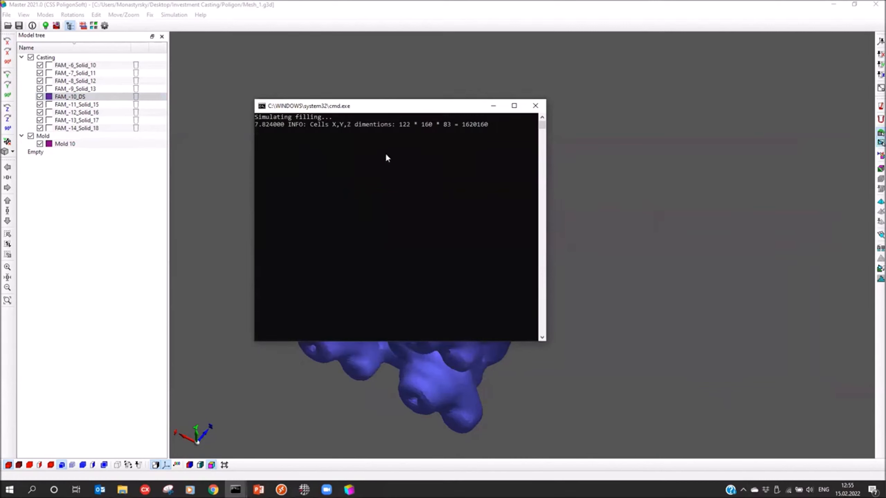
Step: Reposition and widen the simulation console to read the filling progress lines in full
drag(385, 108, 403, 111)
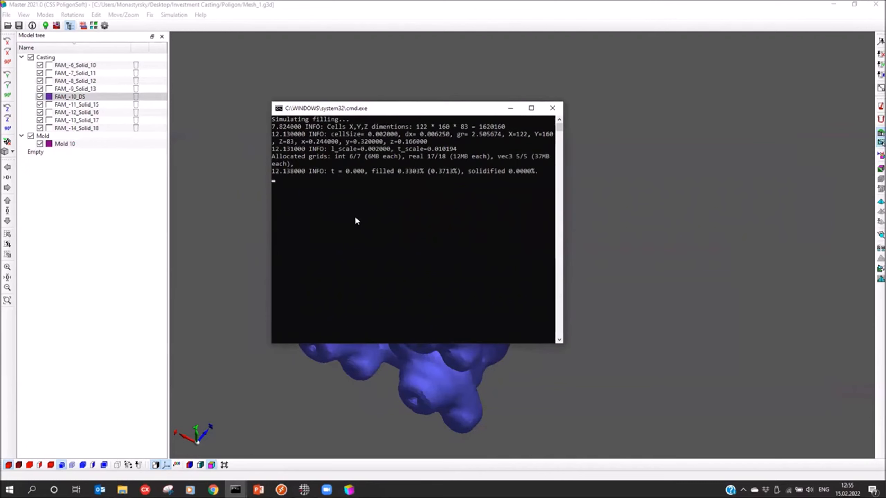
drag(563, 202, 594, 202)
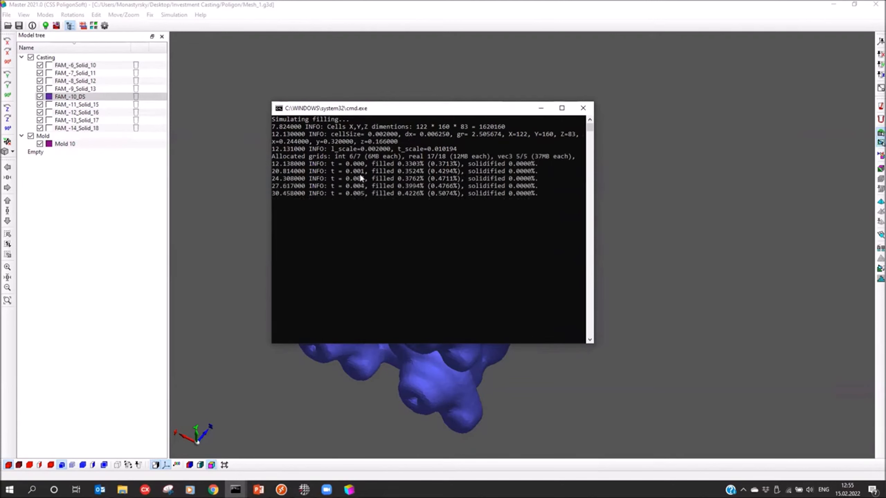
drag(402, 107, 439, 104)
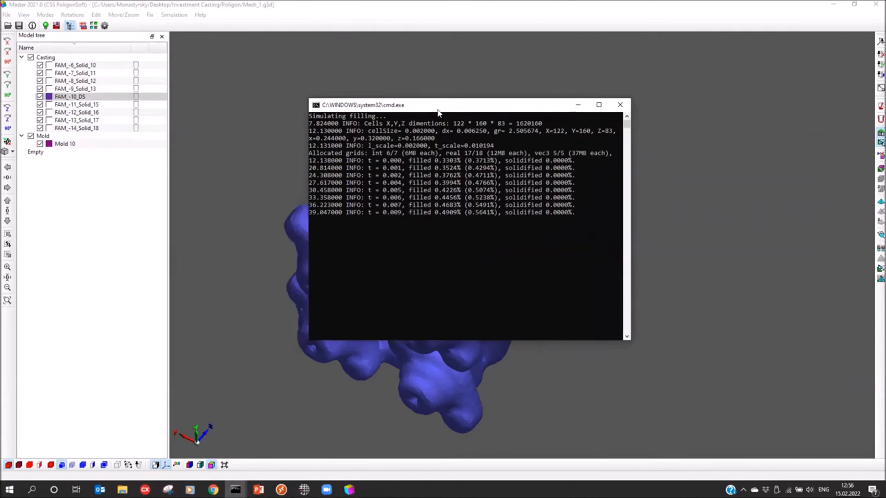
Step: Switch to the Mirage-3D postprocessor and load the hydrodynamics results file Mesh_1_fill.FLW
click(56, 26)
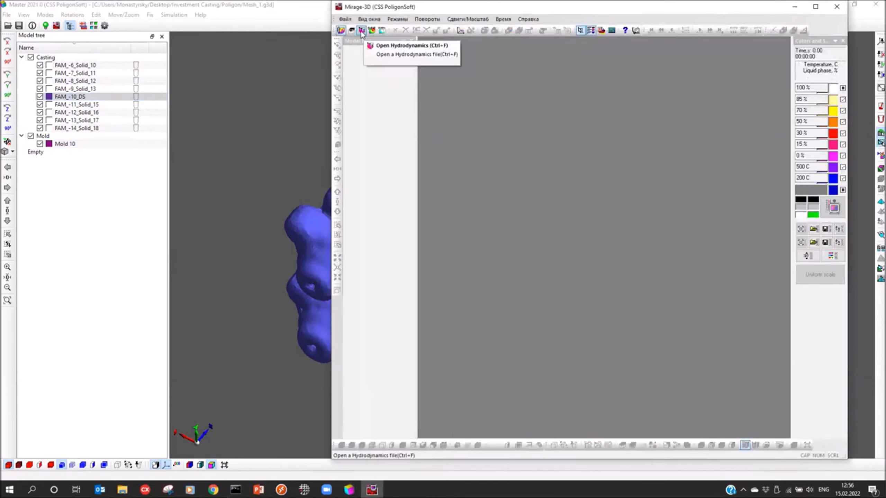
click(361, 31)
click(606, 199)
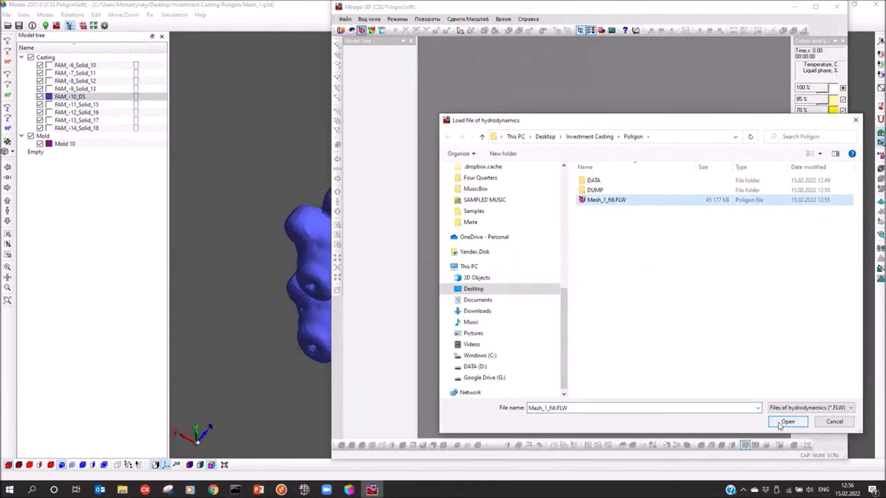
click(781, 422)
middle_drag(411, 285, 387, 289)
Step: Change the background colour of the results view to white
click(836, 189)
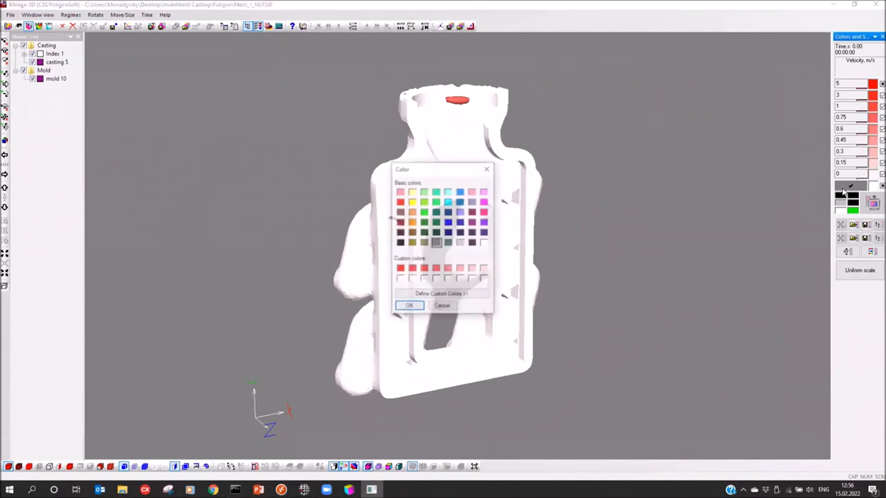
click(485, 242)
click(403, 308)
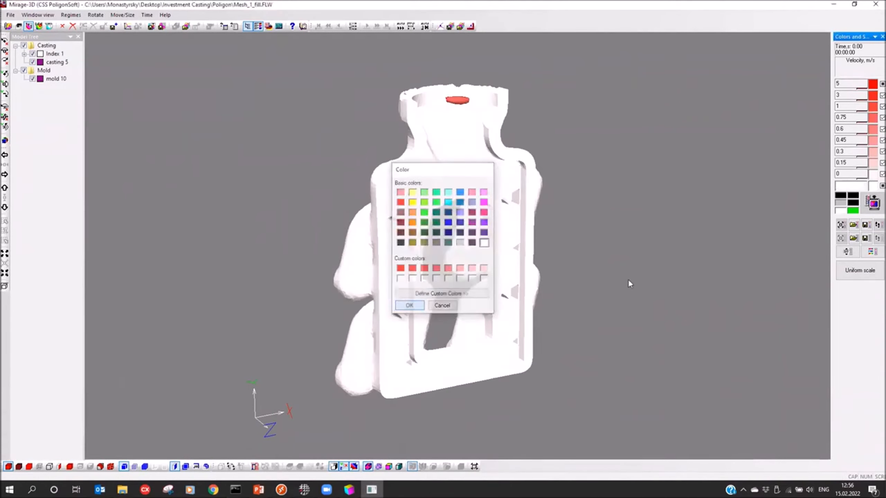
click(866, 208)
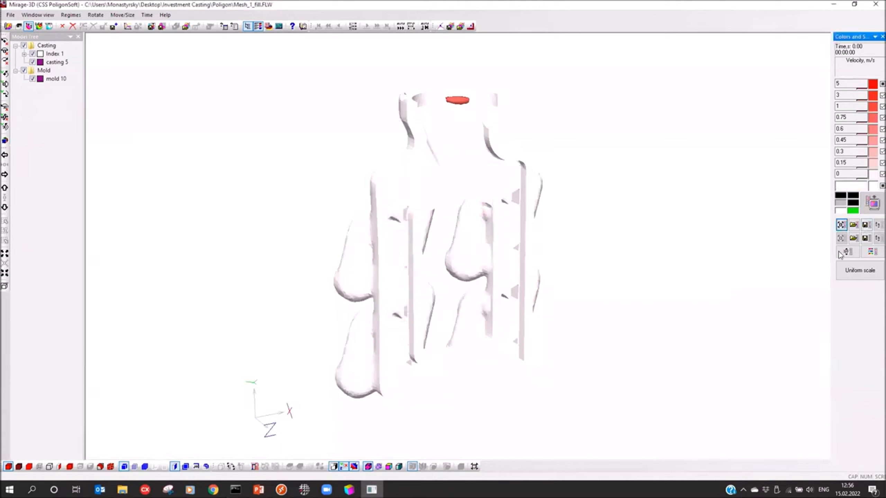
Step: Apply the red-to-purple rainbow colour scheme, the last in the list, to the velocity scale
click(873, 251)
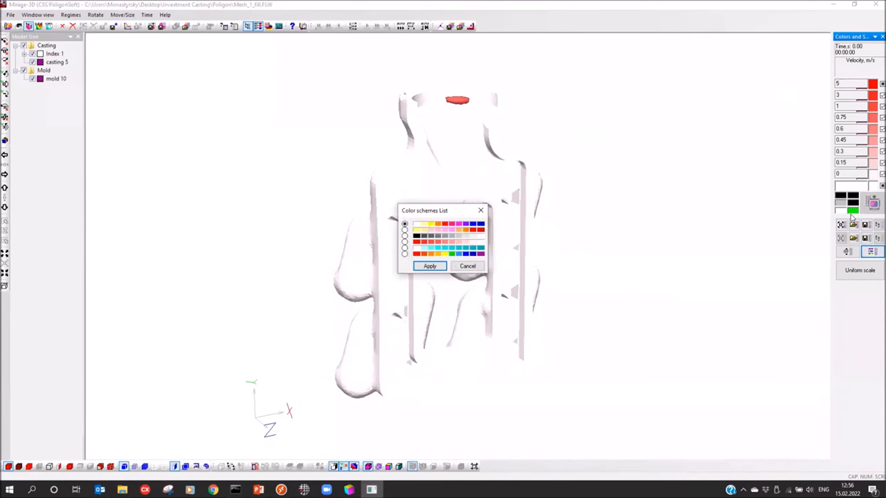
click(405, 254)
click(430, 265)
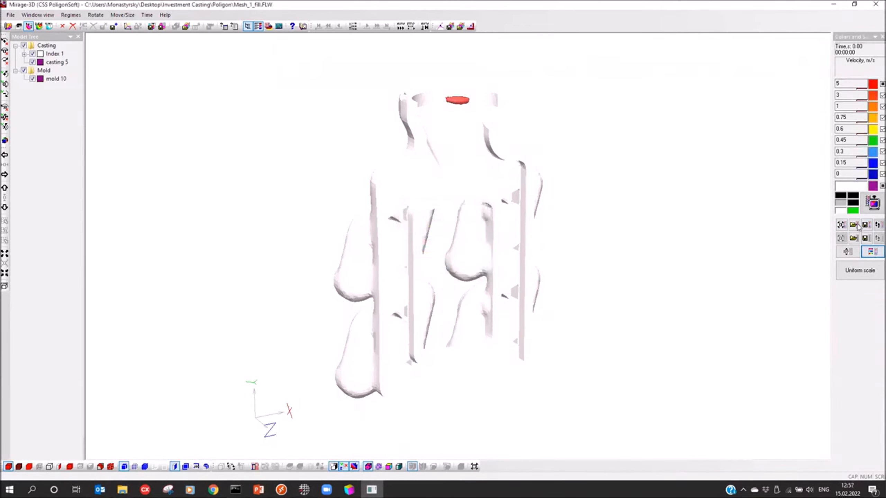
Step: Hide the mold 10 shell and display the casting as a transparent body
click(32, 78)
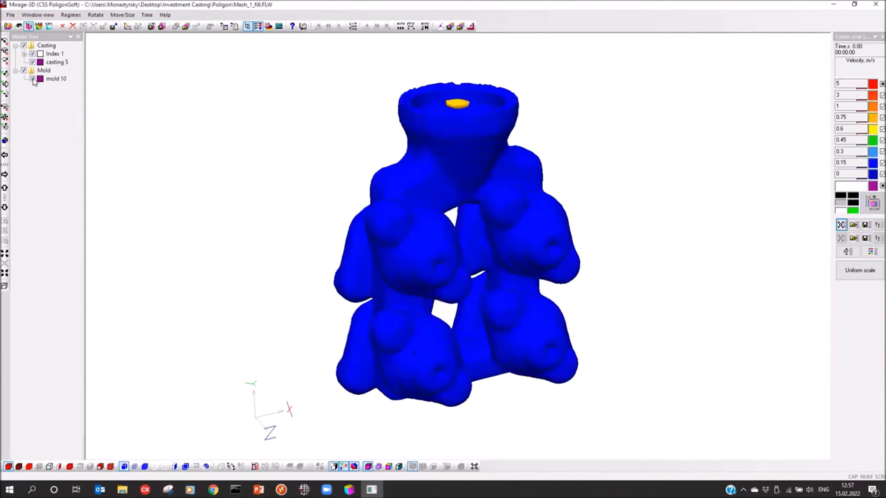
click(39, 467)
drag(395, 198, 394, 245)
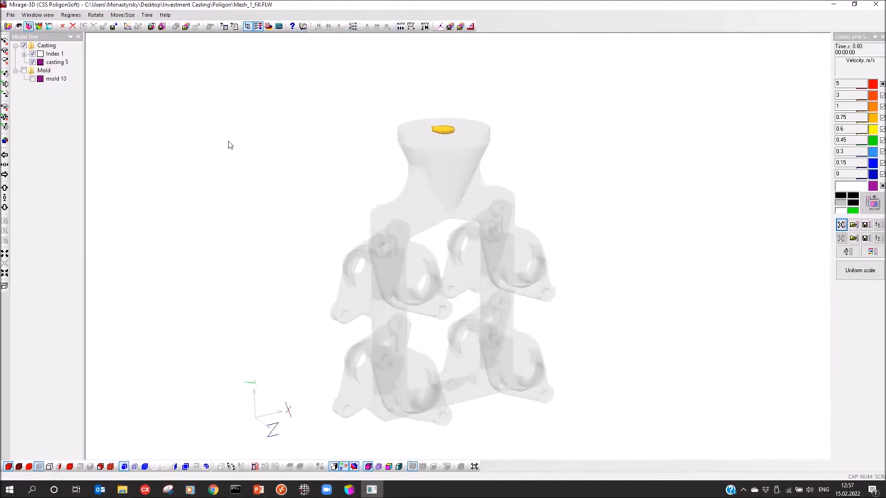
Step: Check the filling progress of the running simulation in the console and return to the results view
drag(286, 203, 262, 204)
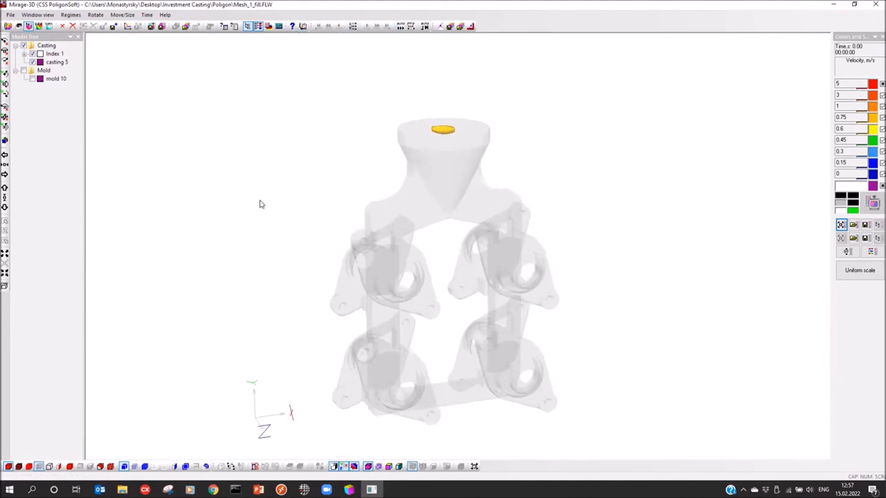
click(235, 490)
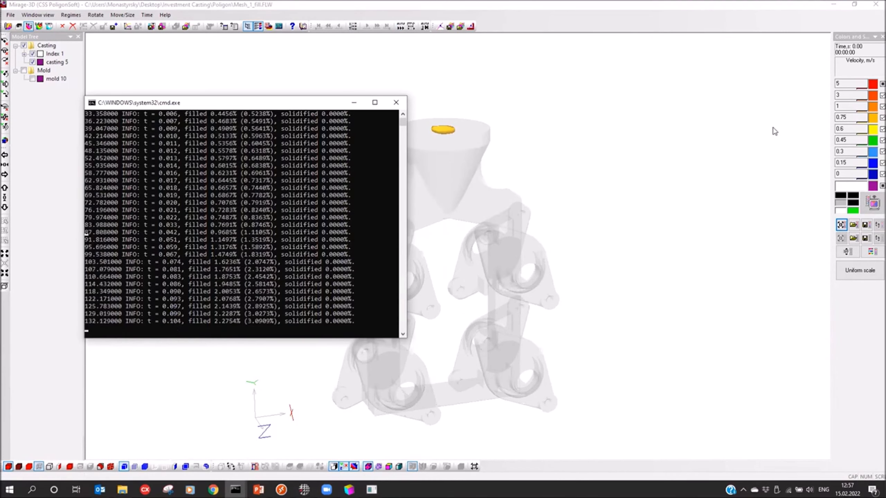
click(772, 127)
Step: Release the intermediate velocity scale levels and set the maximum to 1.5 m/s, the minimum to 0.01 and the level above it to 0.05
click(873, 95)
click(873, 107)
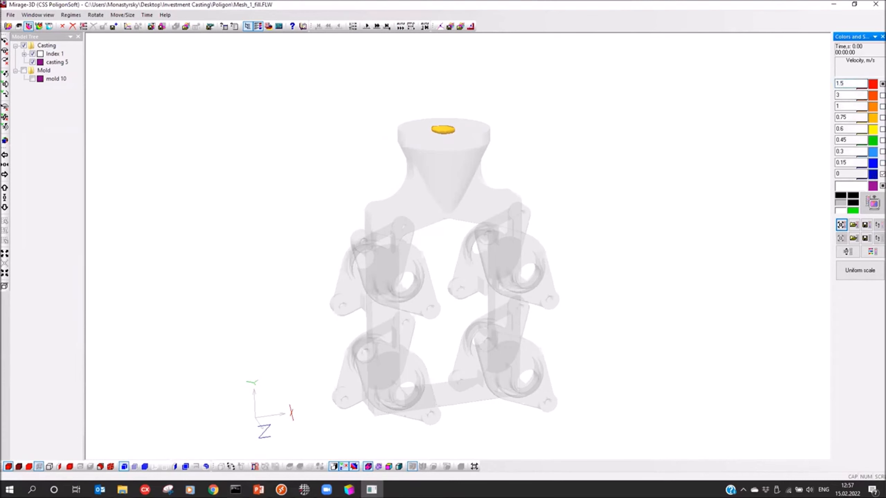
key(Return)
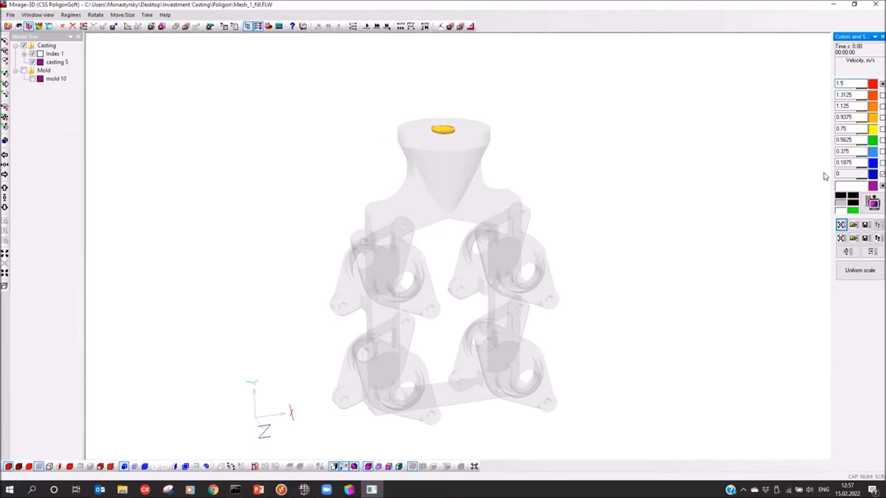
drag(845, 174, 773, 182)
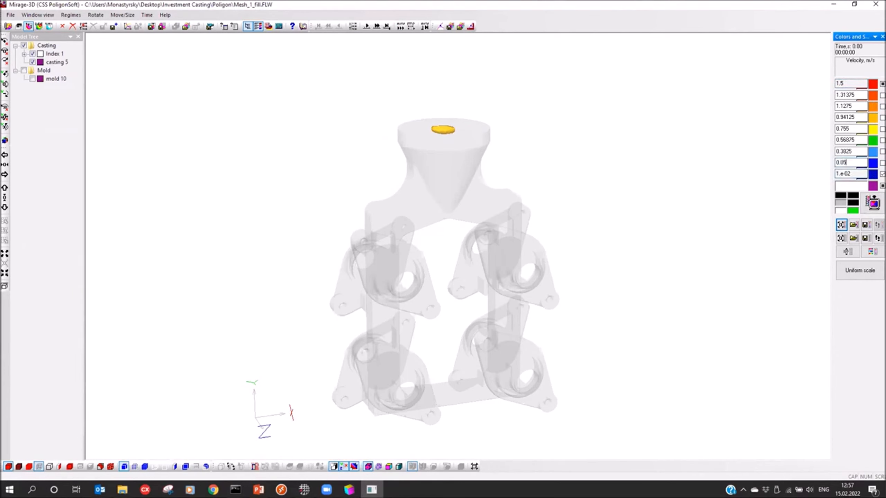
key(Return)
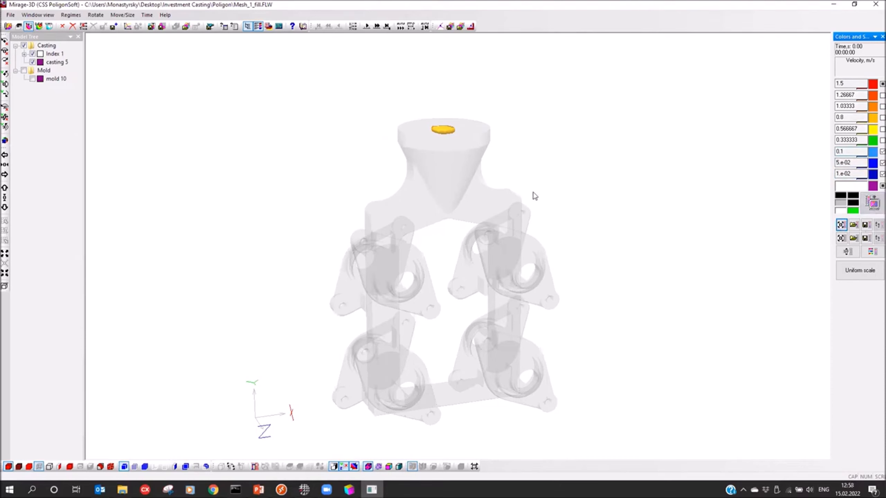
Step: Step through the first filling time steps with the velocity field, and play the remaining steps automatically
drag(513, 195, 347, 29)
click(352, 27)
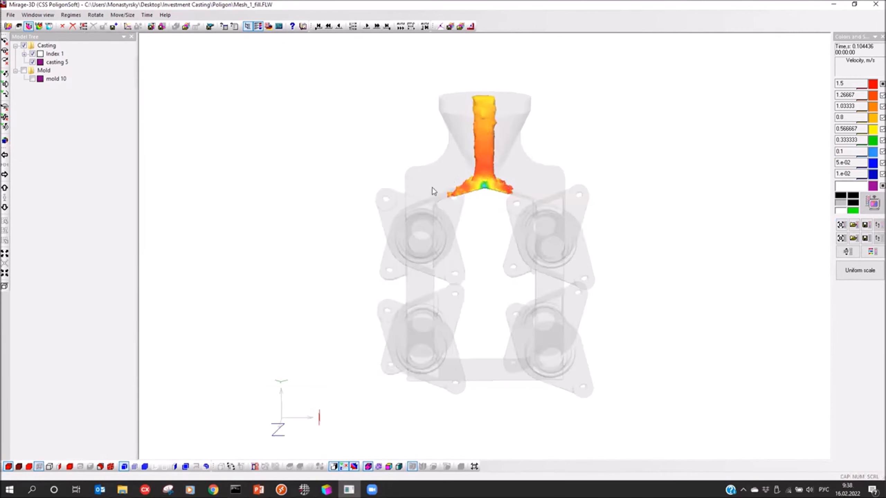
drag(434, 191, 434, 219)
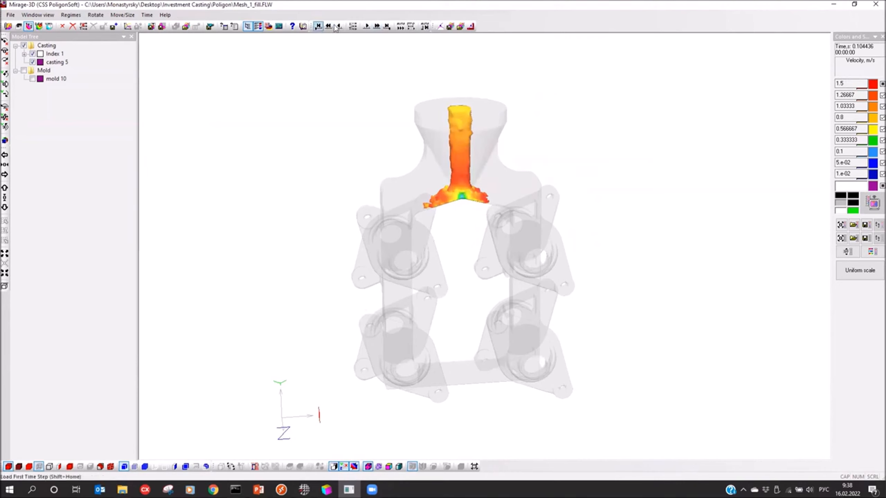
click(366, 27)
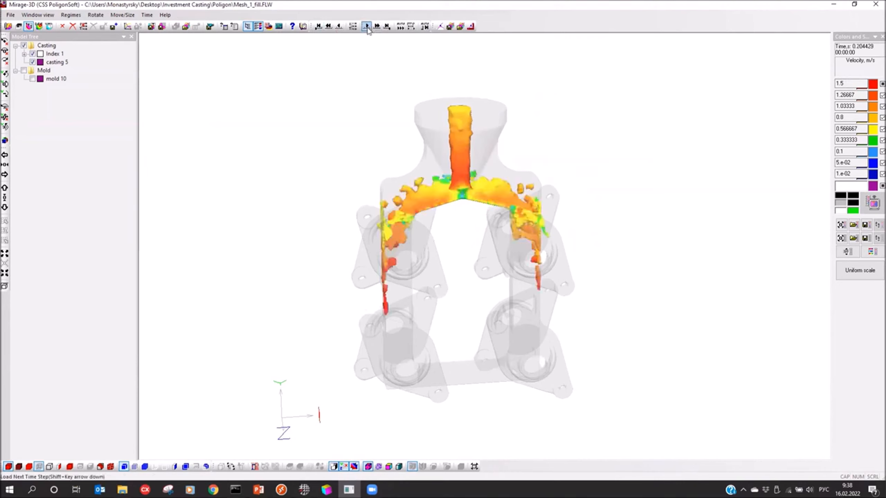
click(366, 27)
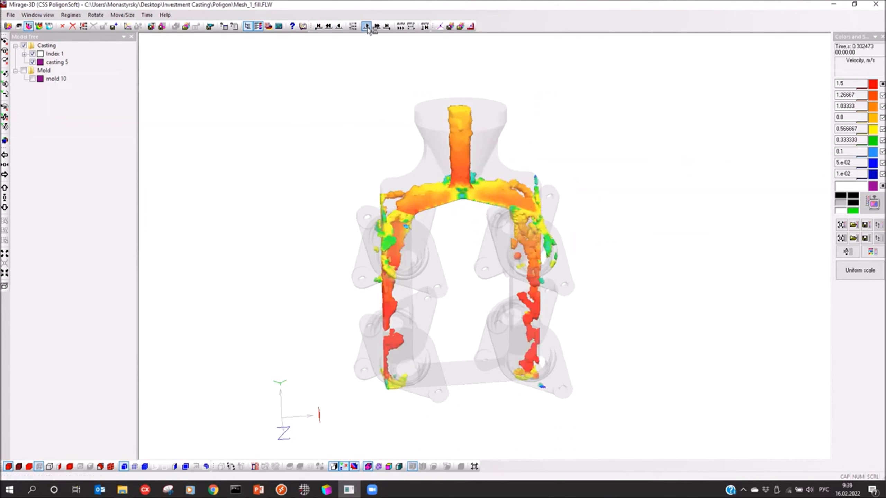
click(366, 27)
click(366, 27)
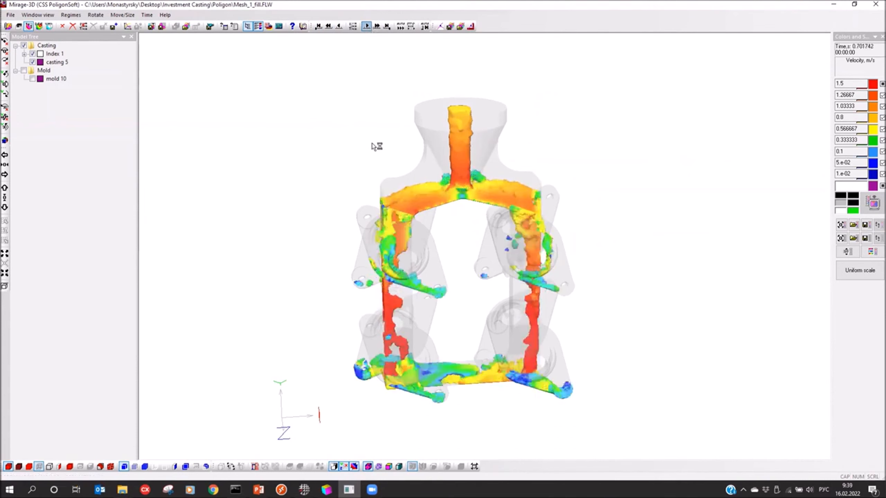
click(366, 27)
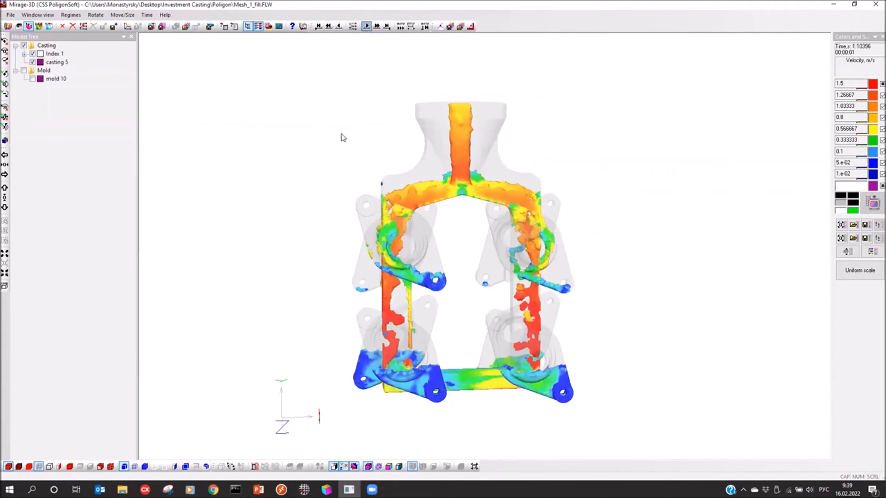
click(400, 28)
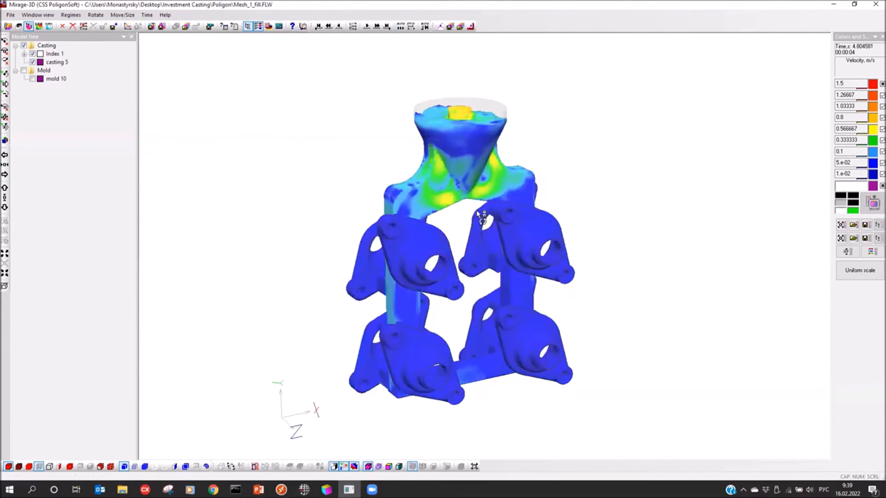
Step: Load Mesh_1_fill.FLW as the temperature results of the casting
click(8, 26)
click(177, 97)
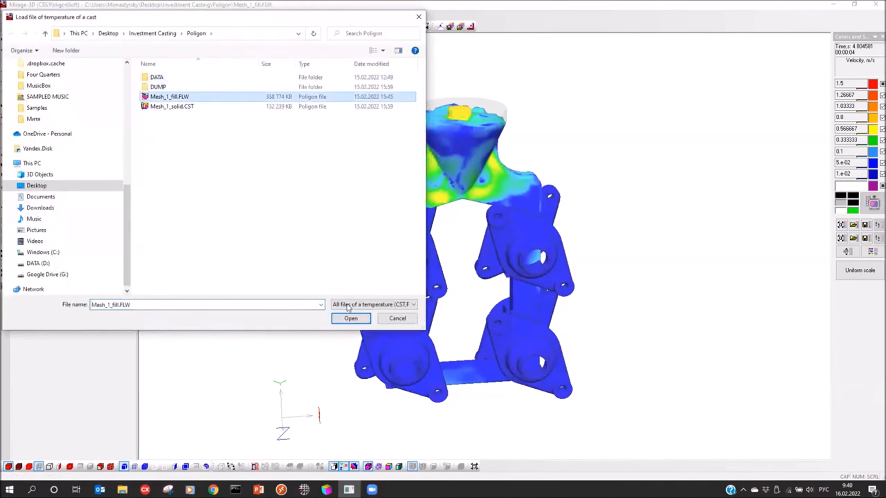
click(348, 318)
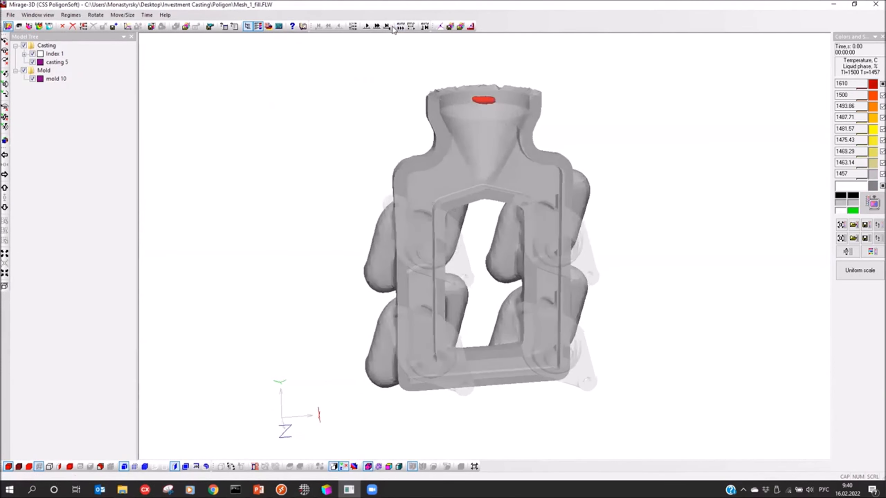
Step: Load the last filling time step and show only the mold, with the casting hidden
click(24, 70)
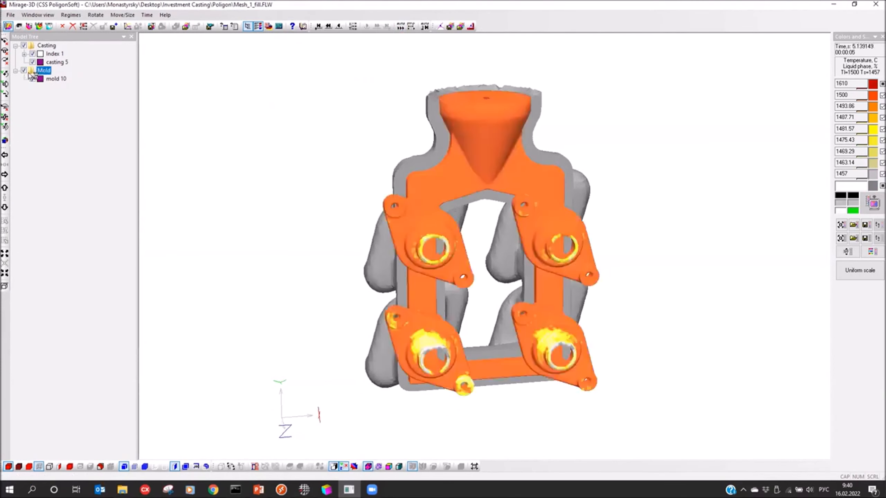
click(24, 45)
click(24, 70)
middle_drag(433, 215, 430, 197)
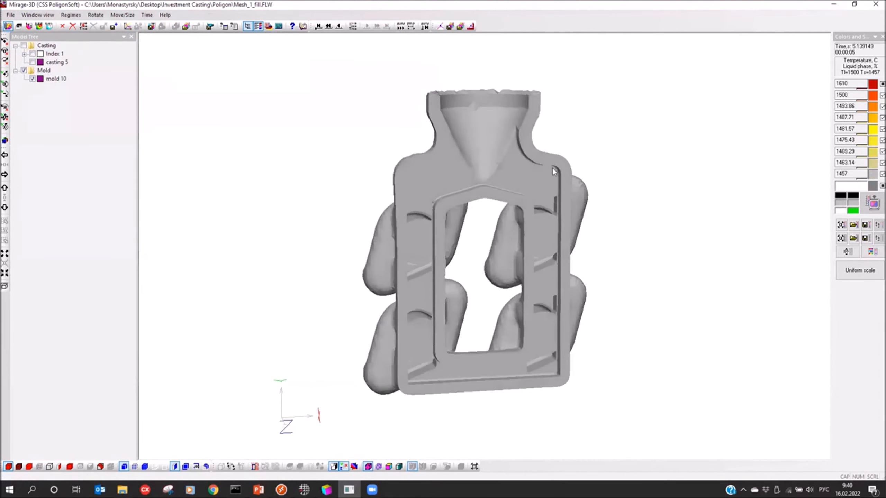
Step: Release the intermediate temperature scale levels, set the minimum to 1050 and apply the scale to the mold
click(872, 168)
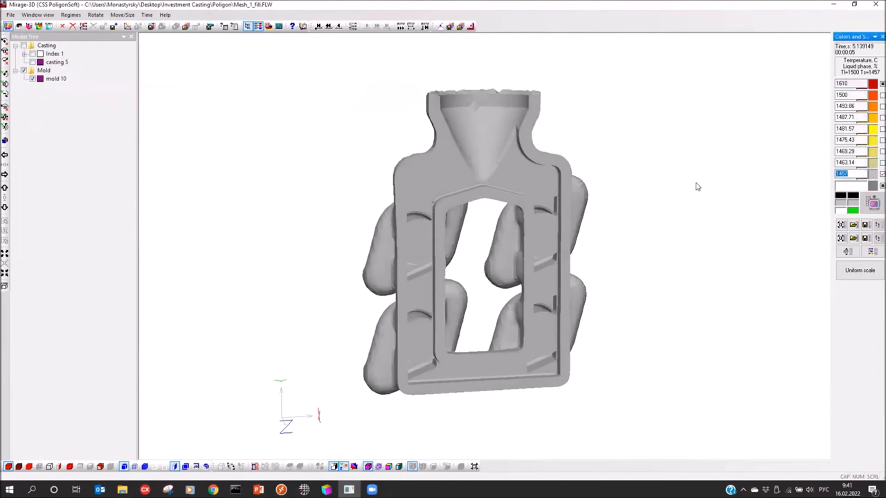
text(1)
key(BackSpace)
click(873, 203)
drag(631, 235, 607, 243)
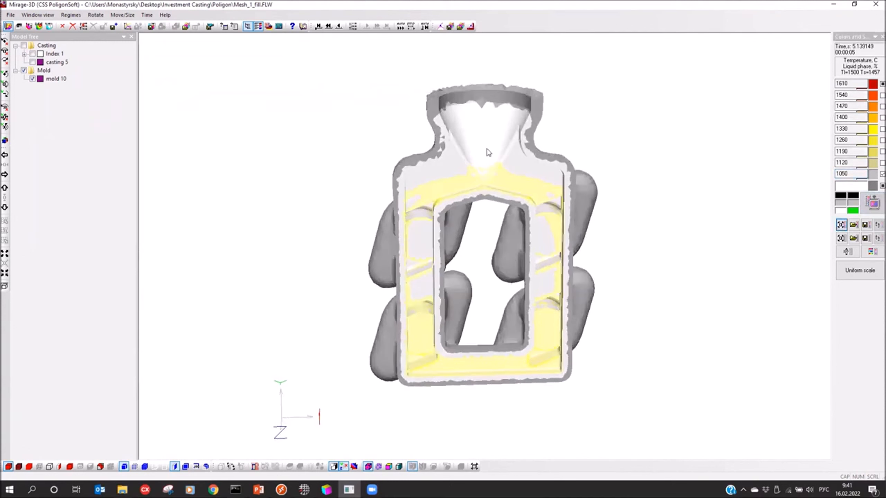
Step: Probe the mold temperature on an outer shell, below the pouring cup and along the upper runner
mouse_move(589, 186)
mouse_down()
mouse_move(611, 203)
mouse_move(592, 183)
mouse_up()
drag(519, 233, 481, 120)
click(486, 178)
click(445, 189)
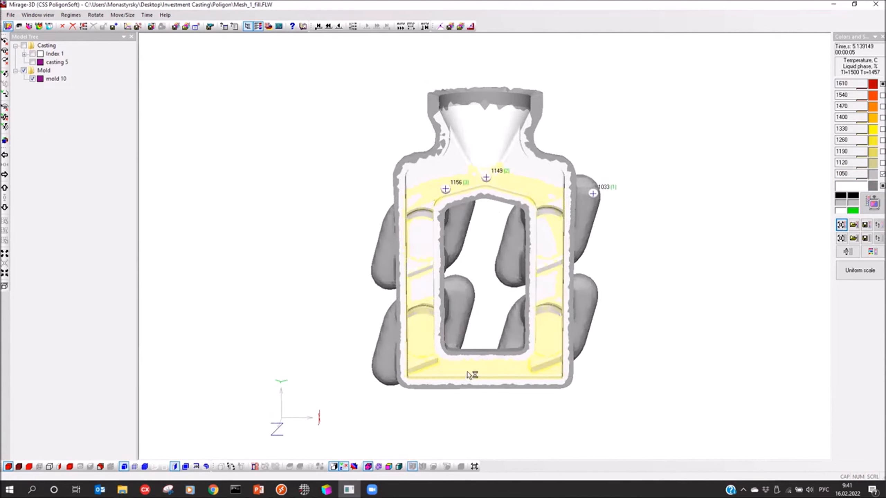
click(484, 155)
Step: Show the casting together with the mold and step through the first filling time steps
drag(260, 101, 284, 123)
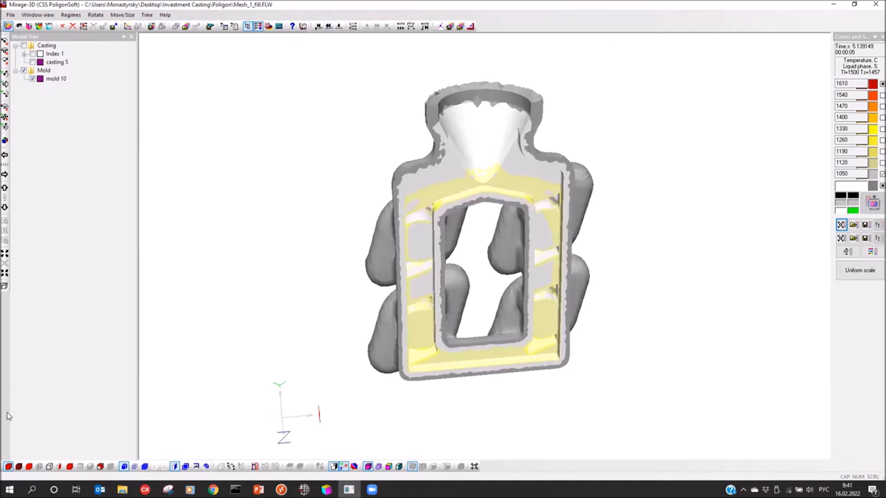
click(24, 45)
click(366, 26)
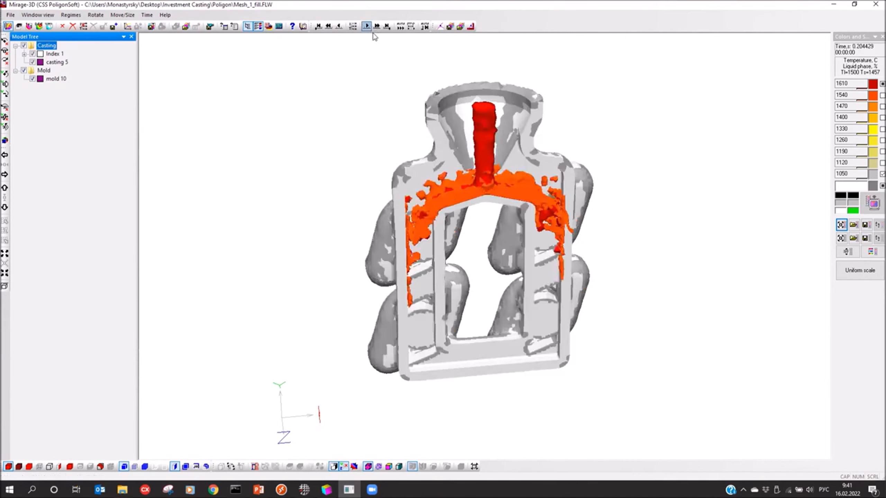
Step: Set the minimum of the temperature scale to 1457, keeping 1610 as the maximum
drag(851, 95, 829, 97)
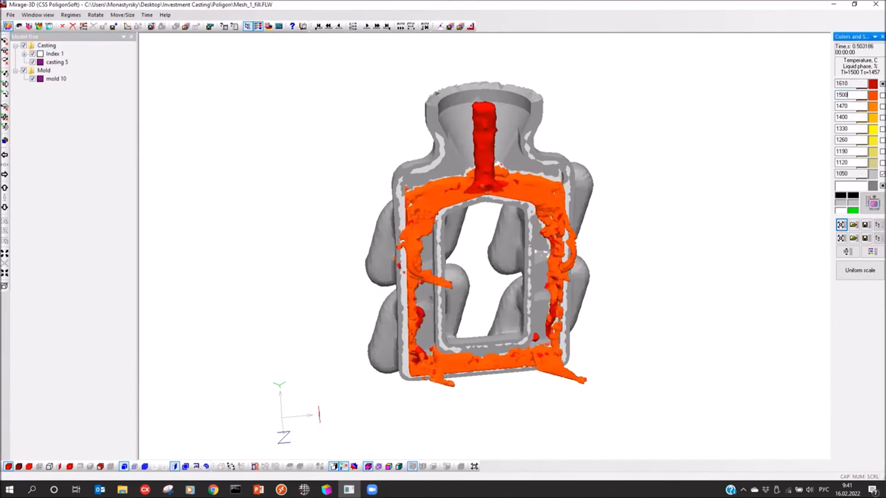
click(851, 84)
drag(859, 174, 781, 175)
text(1)
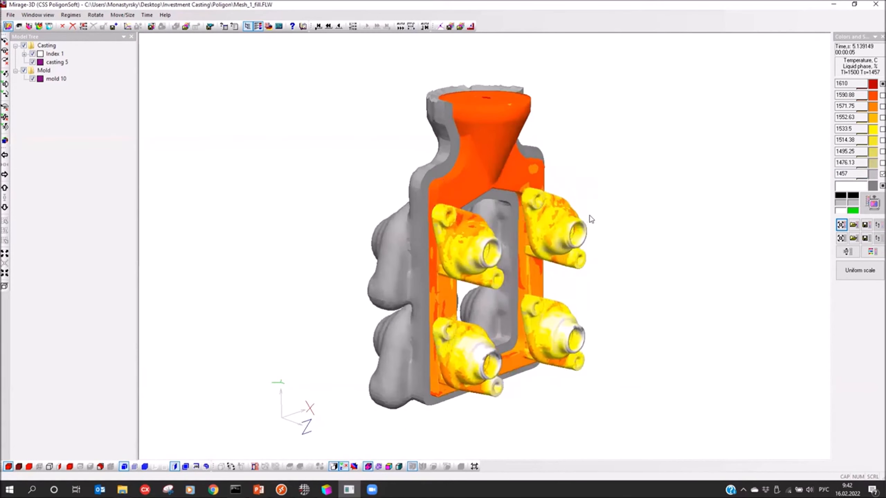
Step: Examine the temperature distribution over the cast parts and gating system at the end of filling
scroll(567, 246, up, 3)
drag(593, 245, 579, 244)
drag(596, 379, 576, 386)
drag(603, 247, 579, 217)
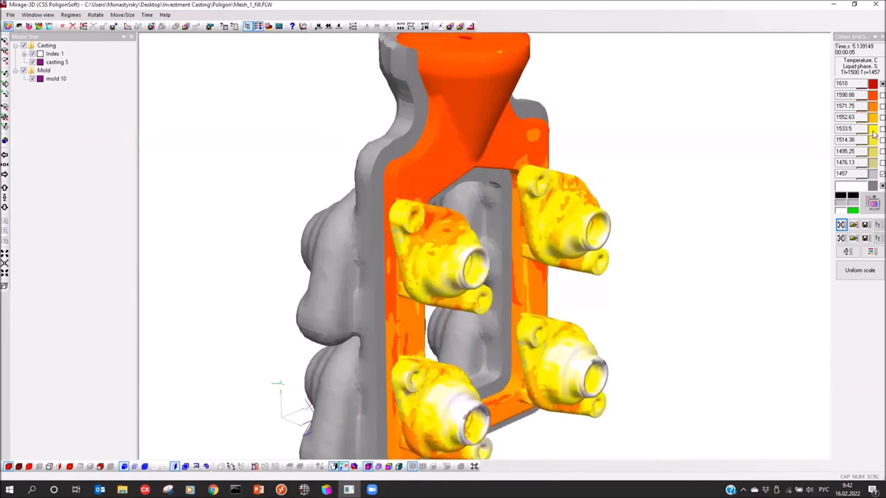
drag(559, 233, 380, 251)
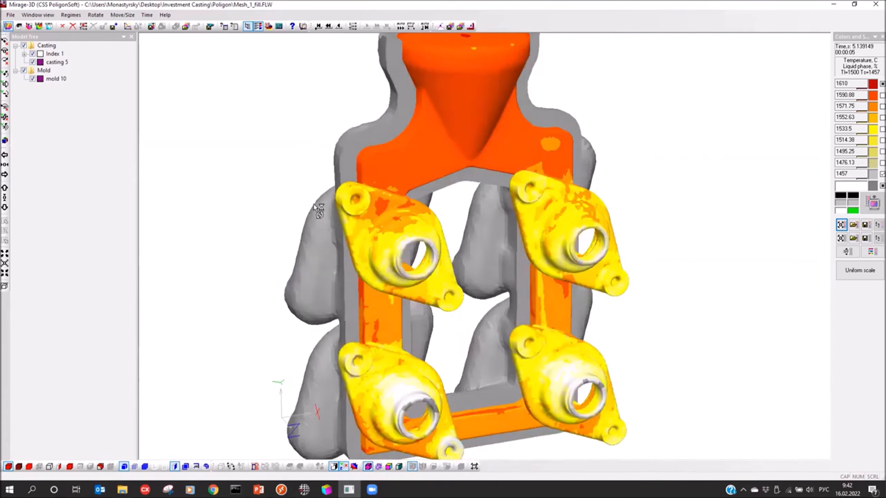
scroll(360, 241, up, 3)
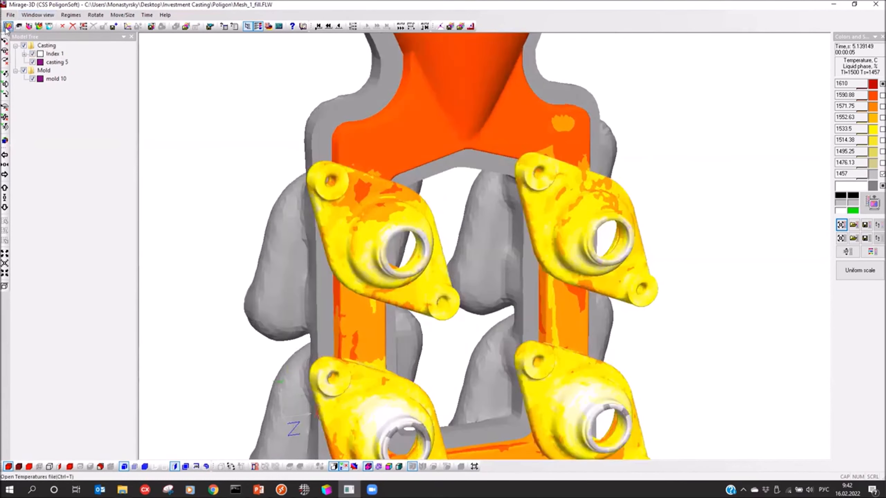
Step: Load Mesh_1_solid.CST as the temperature results of the casting and hide the mold
click(6, 28)
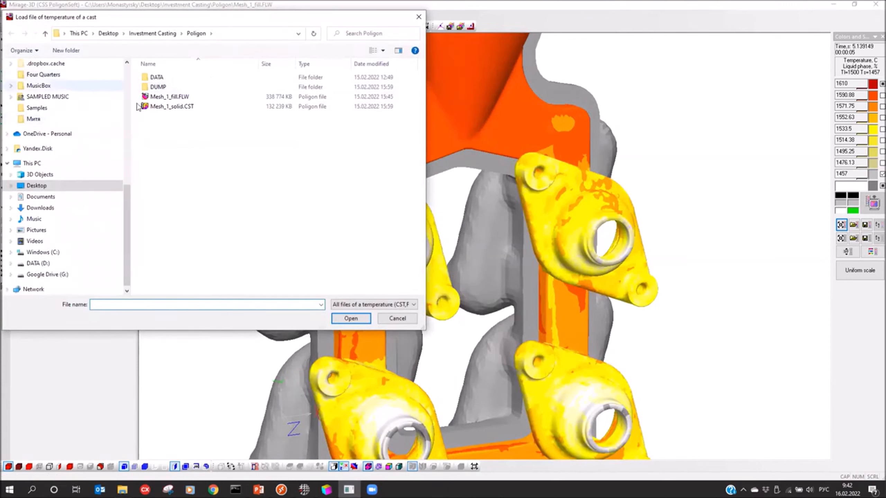
click(168, 106)
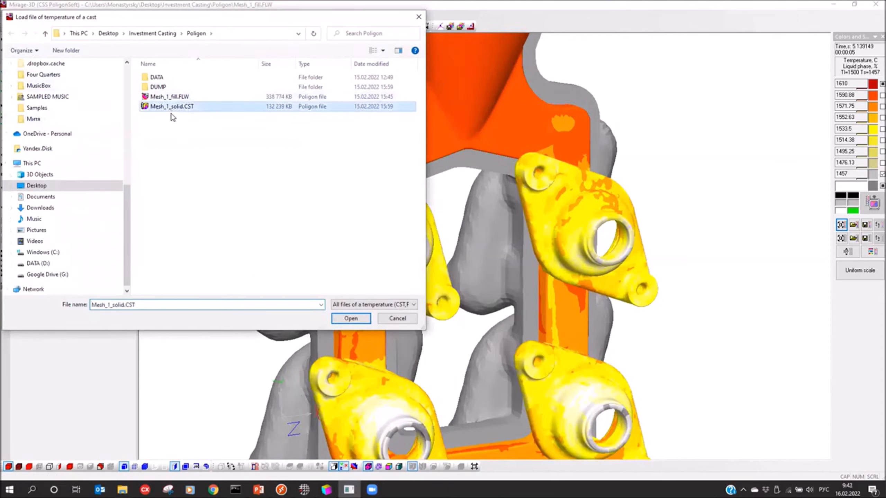
click(351, 318)
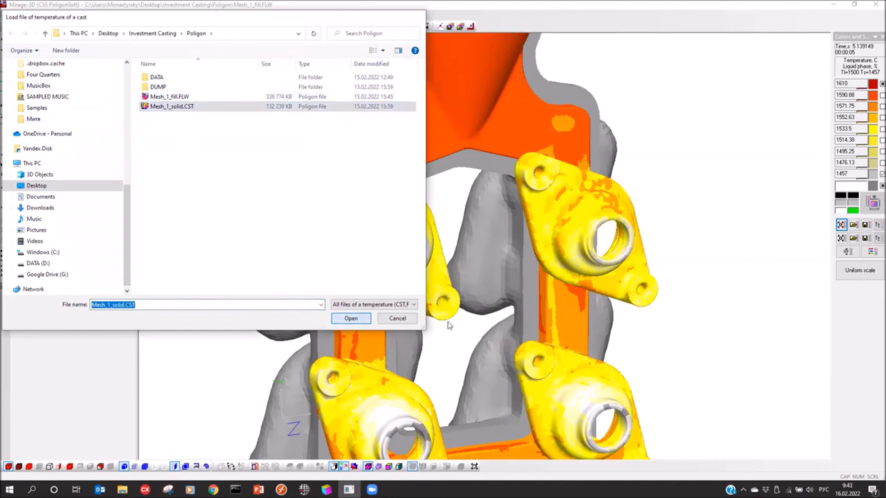
click(24, 71)
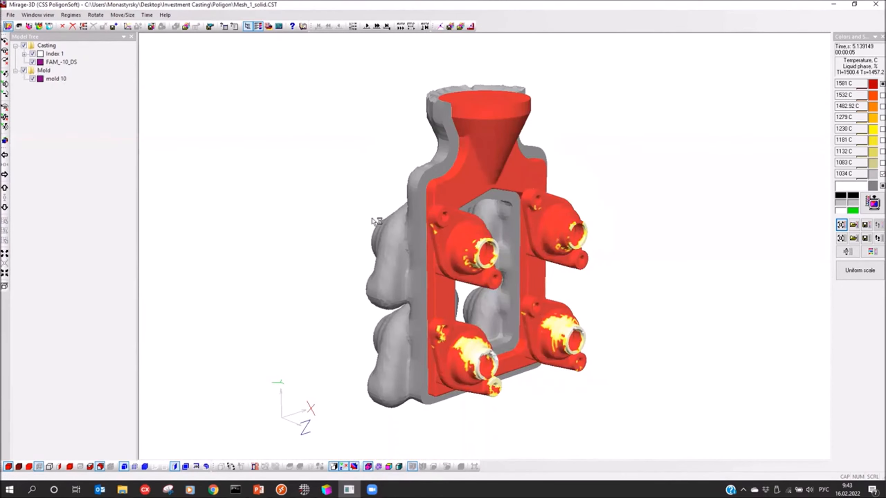
drag(389, 237, 378, 274)
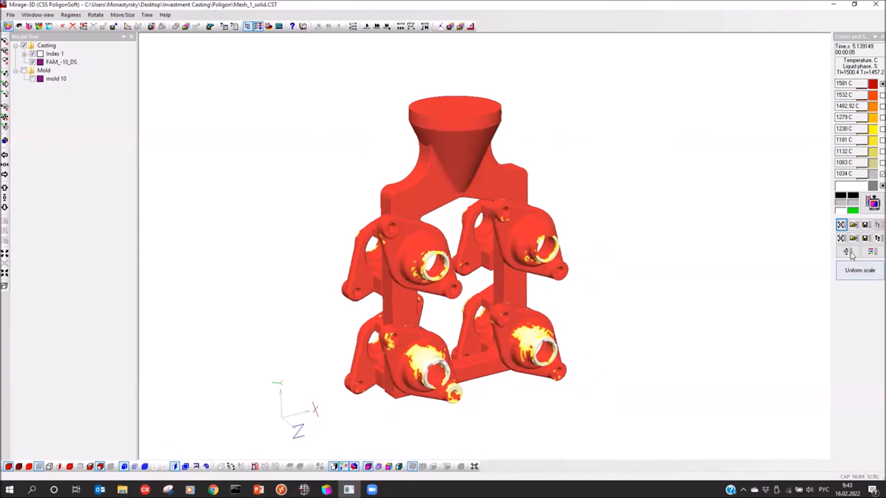
Step: Load the saved scale file with liquid phase levels from 1 % to 100 % for the casting
click(852, 238)
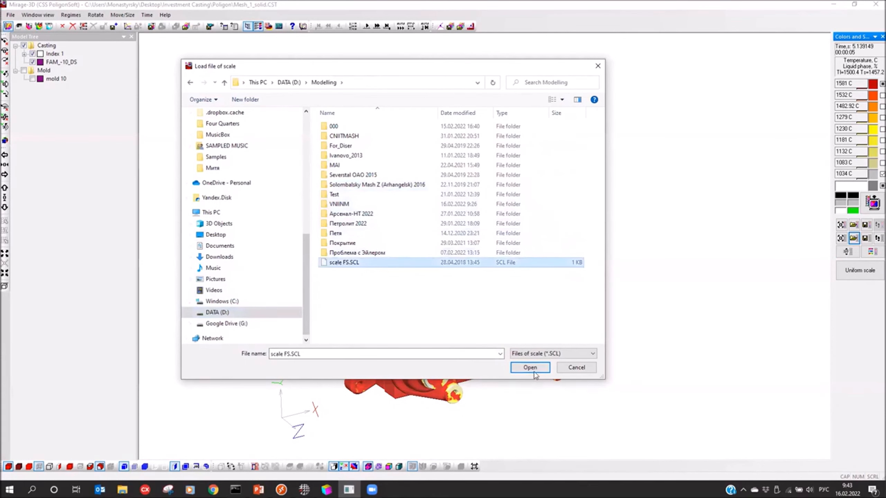
click(530, 367)
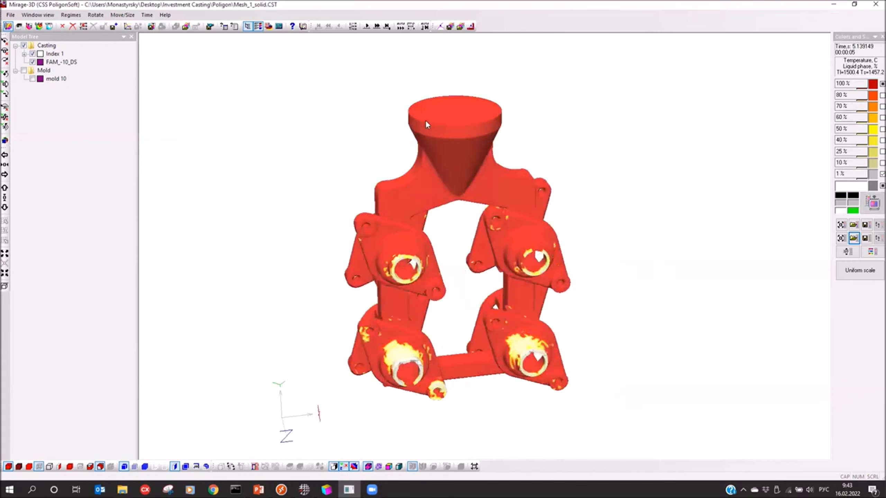
middle_drag(436, 135, 469, 128)
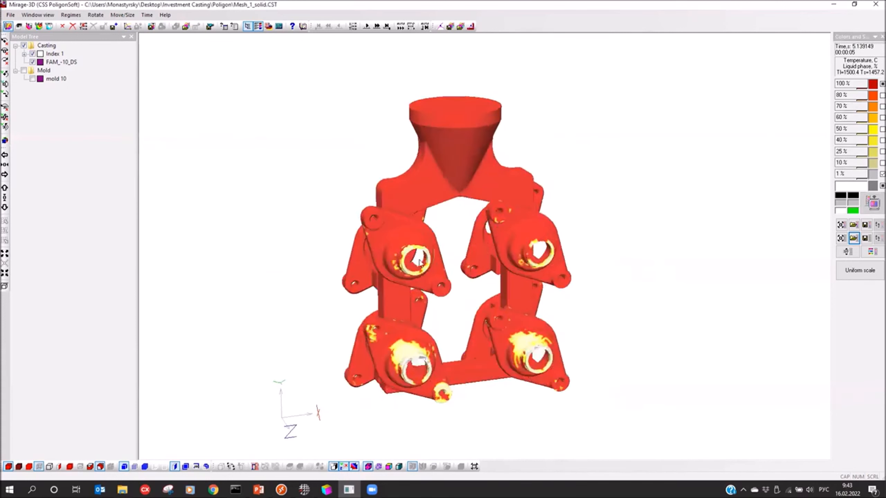
middle_drag(546, 247, 585, 264)
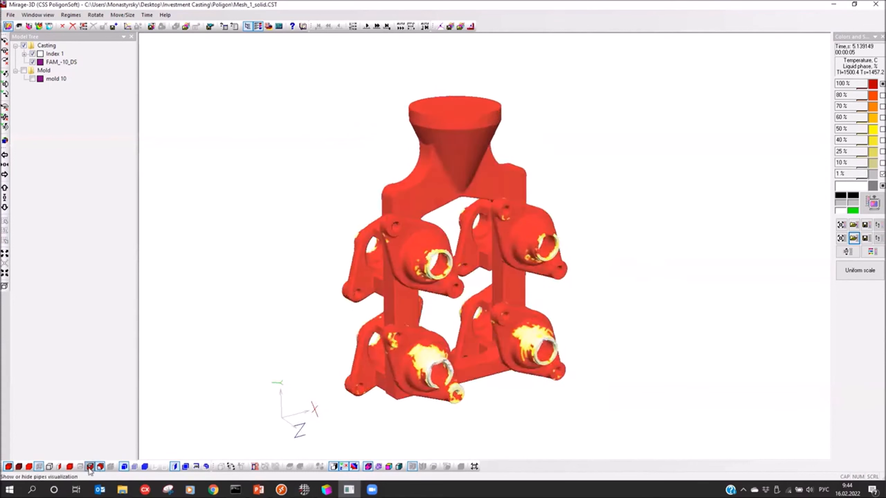
middle_drag(366, 123, 333, 125)
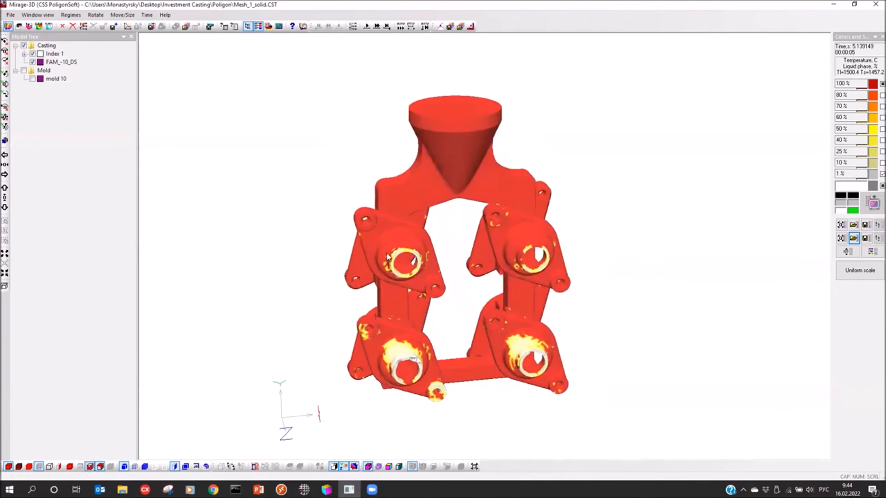
middle_drag(396, 261, 406, 273)
scroll(415, 279, up, 2)
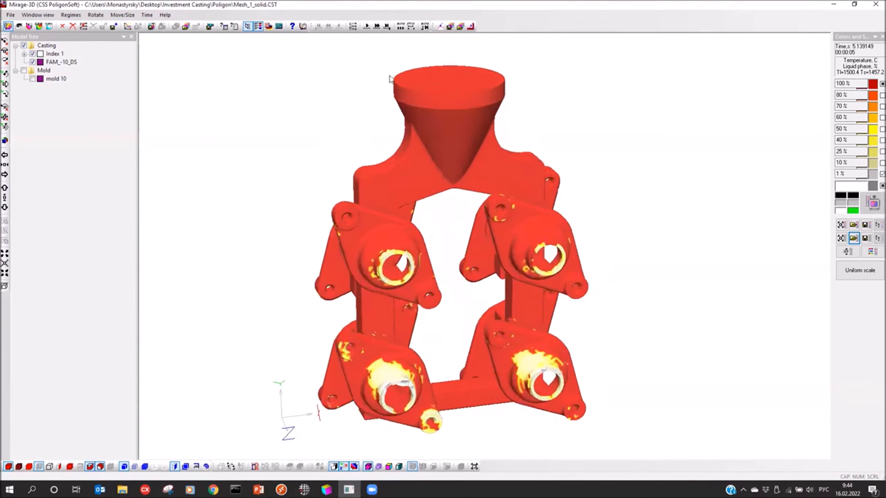
Step: Advance the solidification results by two time steps and inspect the liquid phase from the side
click(366, 26)
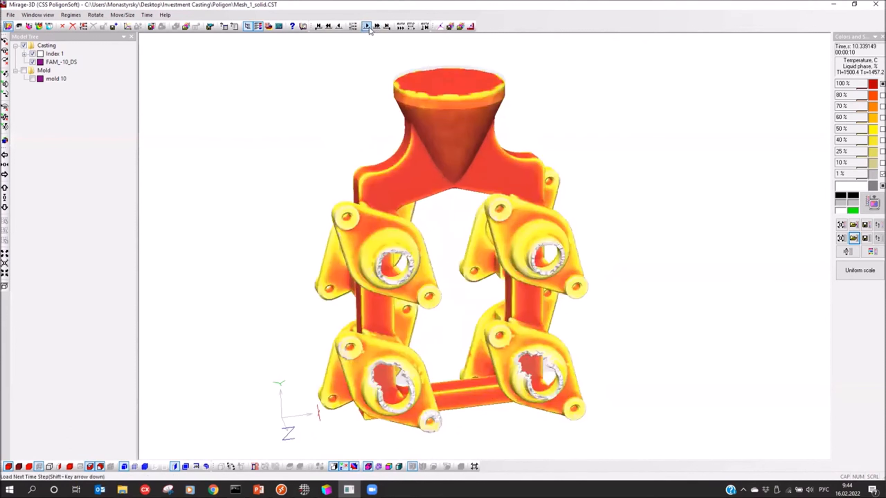
click(366, 27)
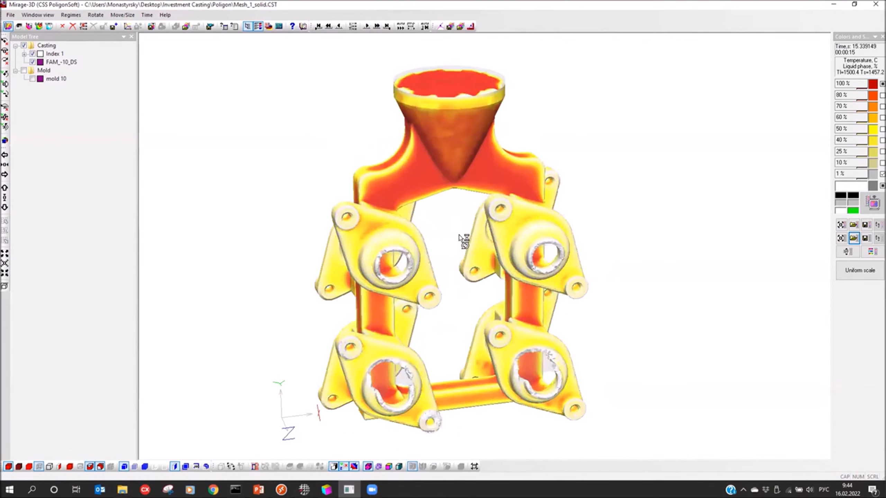
middle_drag(481, 241, 560, 229)
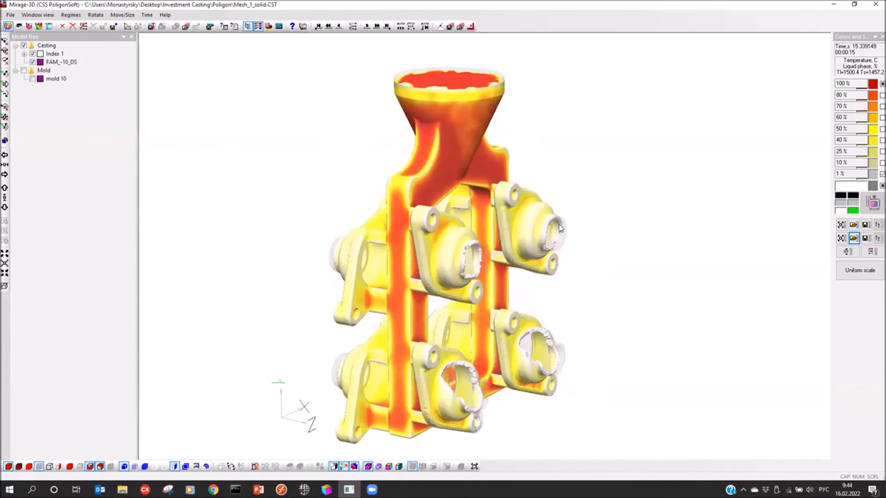
Step: Check the iso-surface parameters of the casting and close them without changes
click(101, 466)
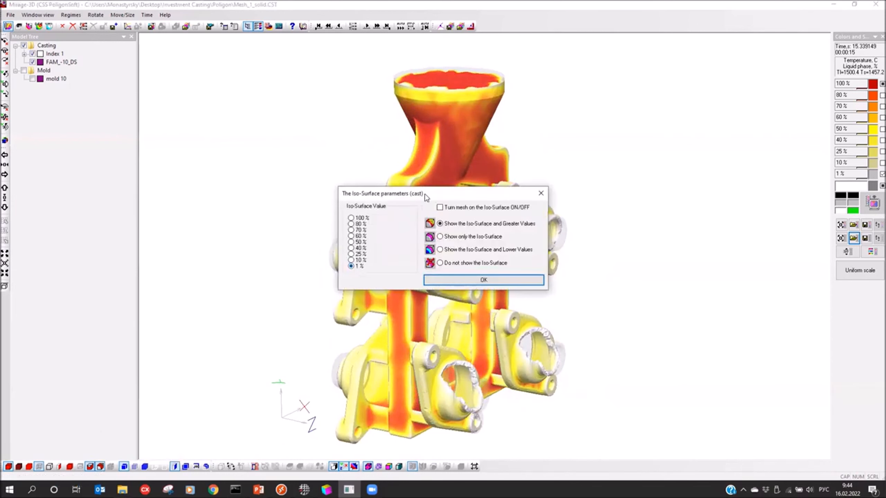
drag(424, 195, 658, 121)
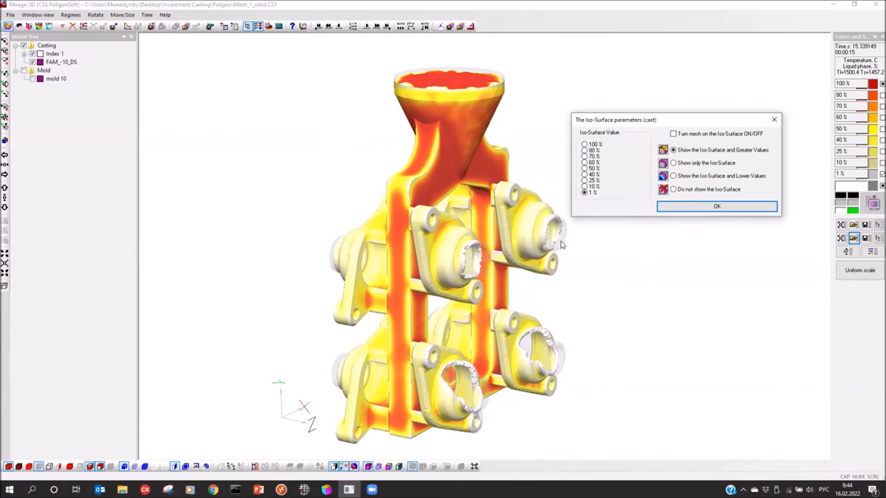
click(774, 121)
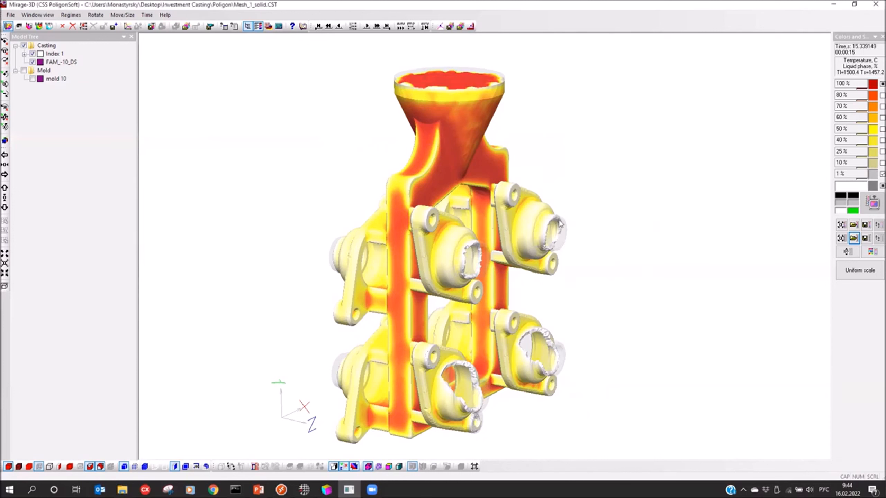
Step: Step through the following solidification time steps and examine the remaining liquid zones in the parts and gating
scroll(366, 39, up, 1)
click(367, 27)
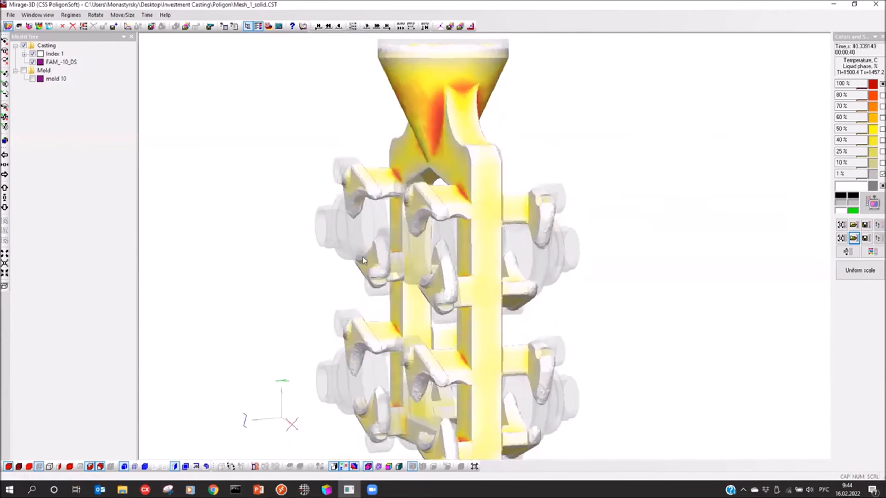
drag(456, 267, 350, 277)
click(366, 27)
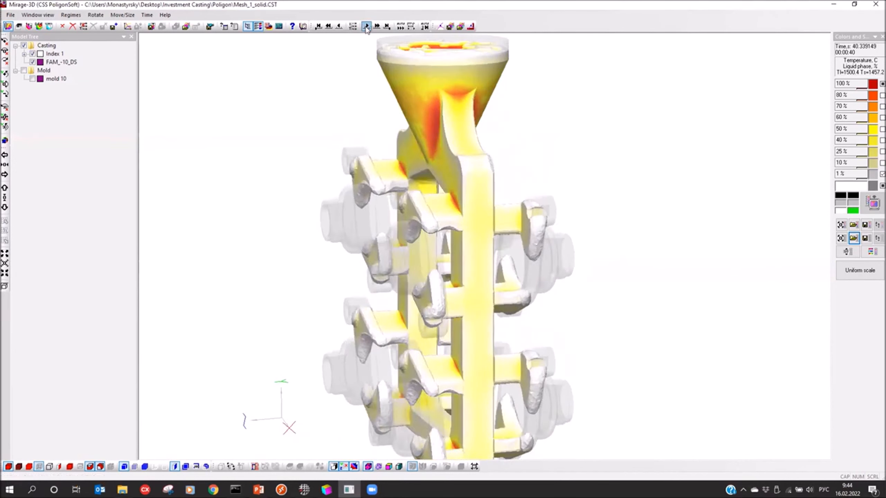
click(366, 26)
click(366, 26)
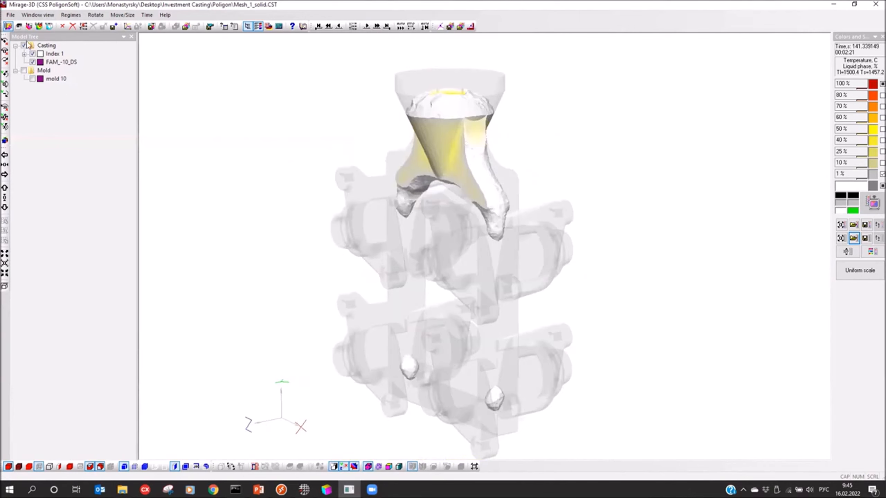
Step: Load Mesh_1_solid.P3D as the porosity results of the casting and display the last time step
click(18, 26)
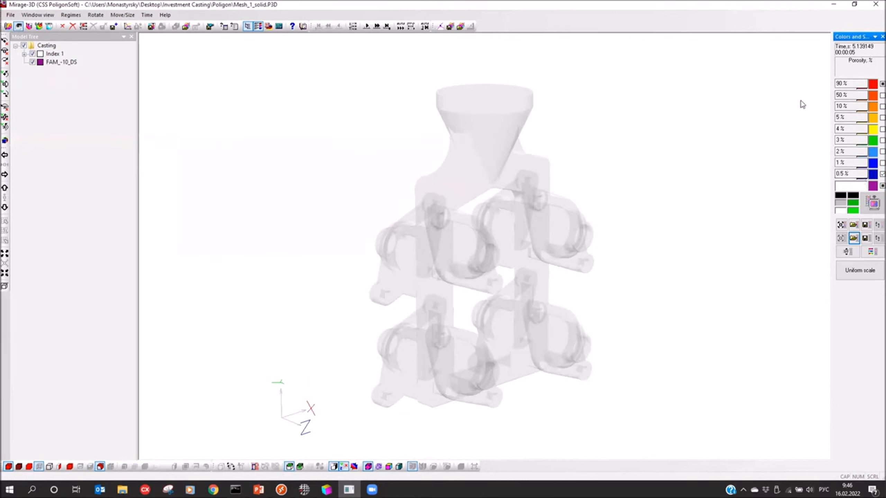
click(569, 250)
drag(572, 251, 436, 196)
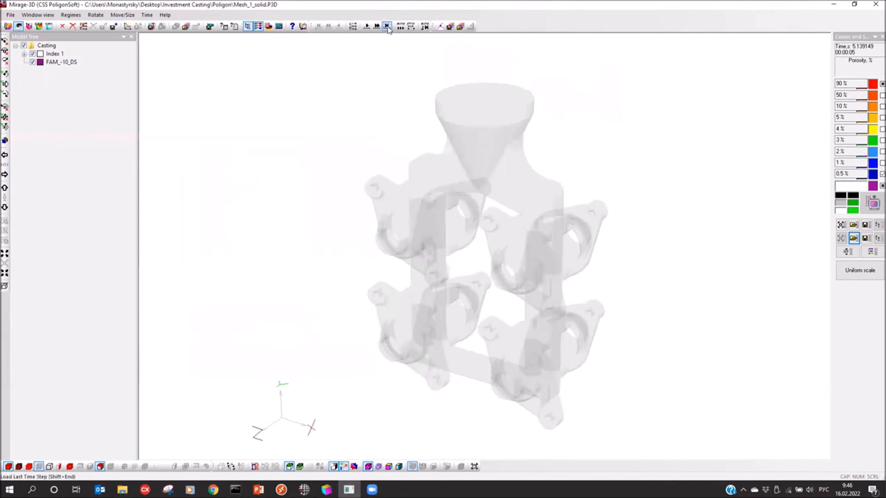
click(386, 26)
drag(407, 147, 413, 220)
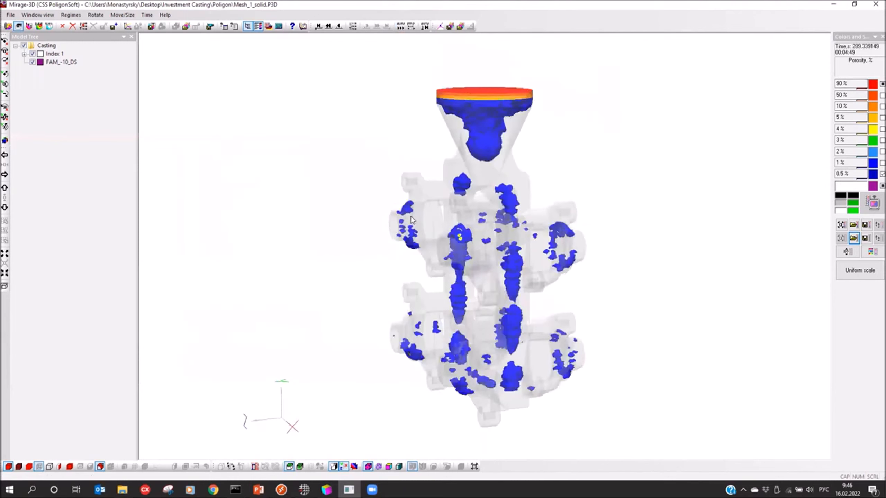
Step: Hide the casting's porosity iso-surface and inspect the porosity on the outer surfaces of the parts, especially around the hubs
click(100, 466)
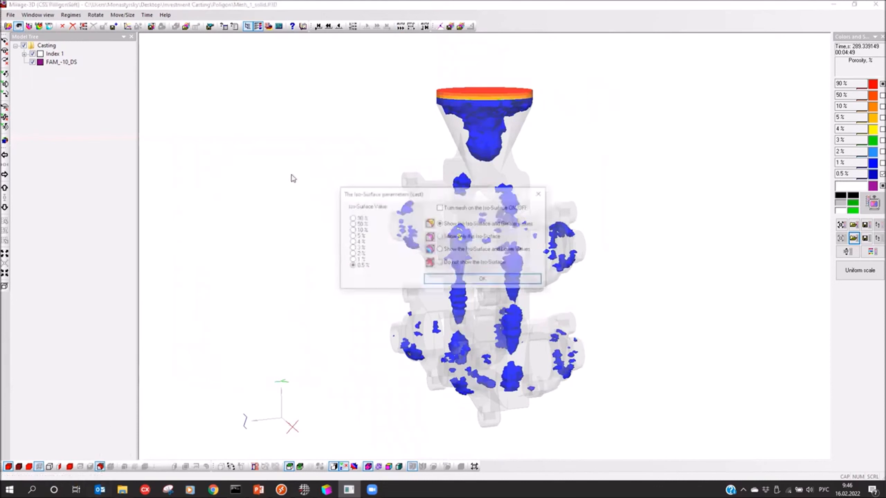
click(440, 263)
click(444, 281)
drag(454, 311, 682, 322)
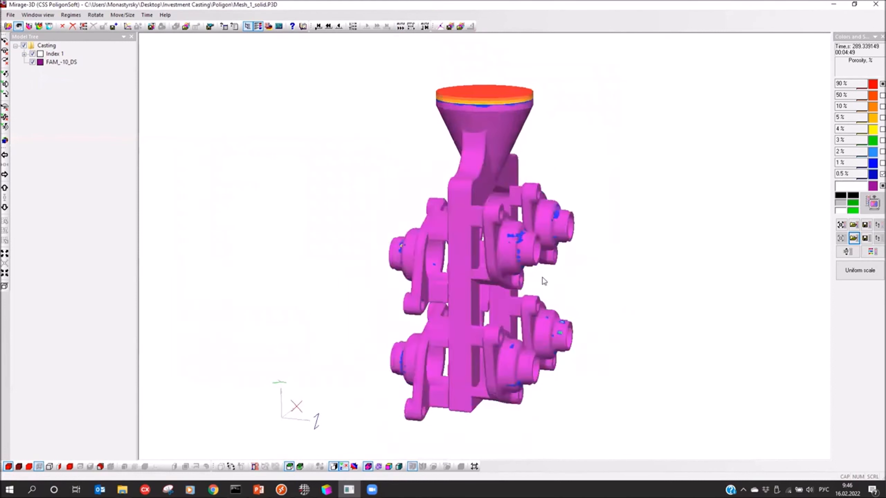
drag(506, 247, 461, 249)
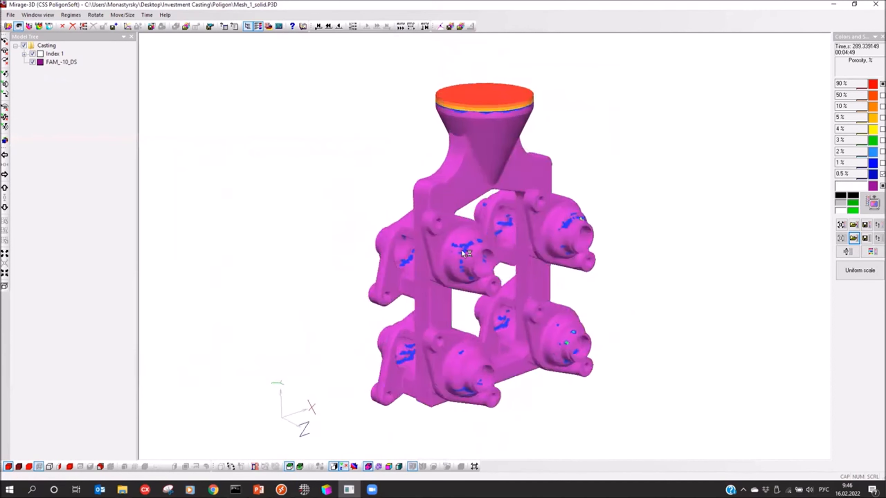
scroll(457, 244, up, 3)
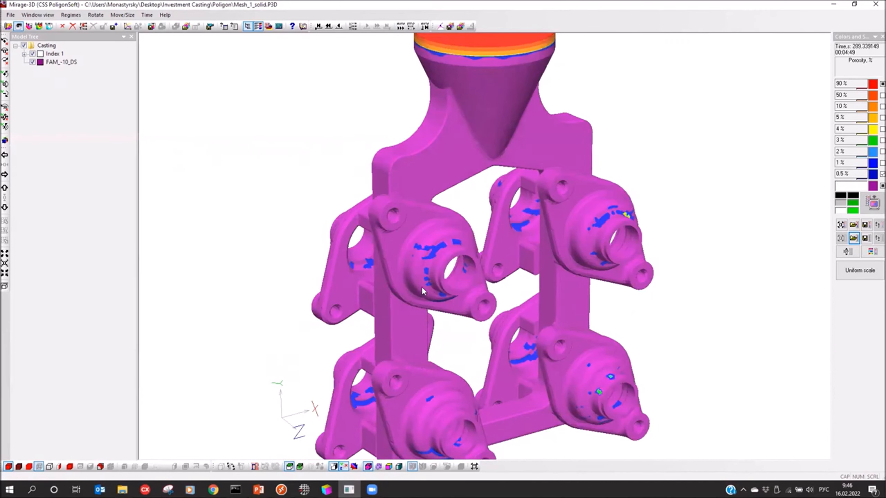
drag(430, 267, 554, 171)
drag(581, 253, 533, 299)
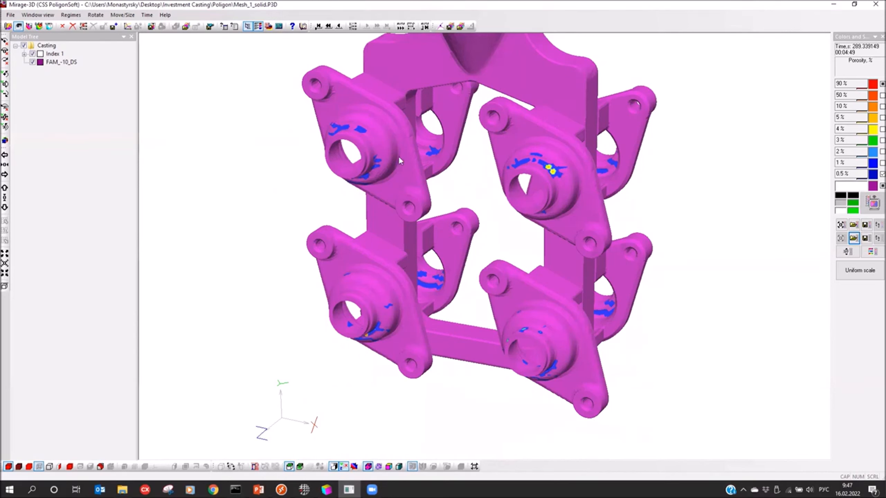
drag(357, 134, 365, 239)
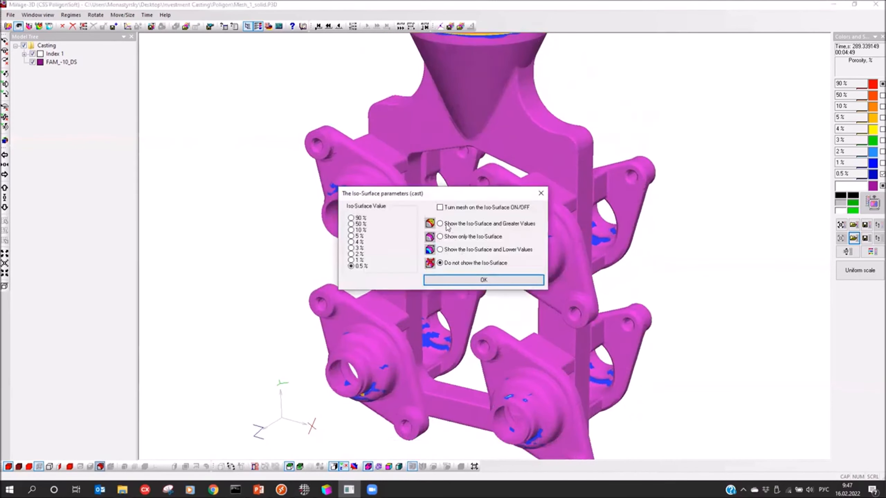
Step: Restore the casting's iso-surface display at 0.5% and greater porosity values
click(440, 250)
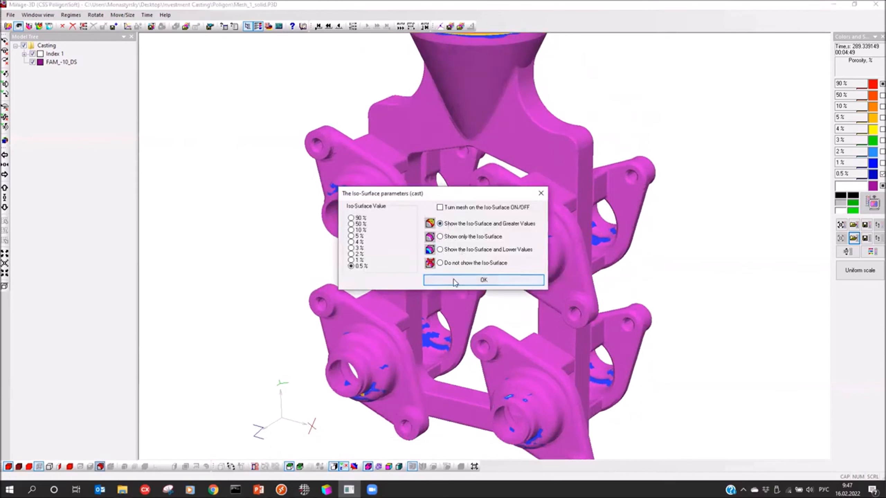
click(483, 280)
drag(396, 303, 361, 306)
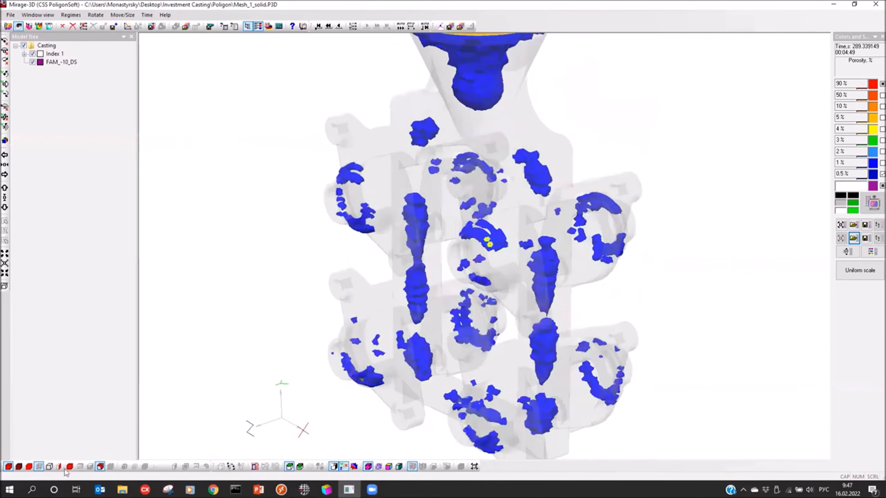
Step: Raise the casting's iso-surface value to 1% with greater values shown and view the internal porosity
click(100, 467)
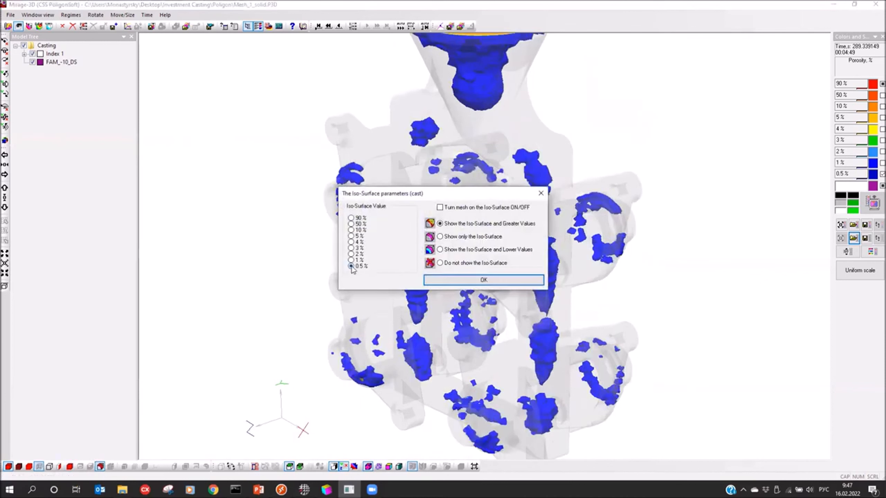
click(350, 260)
drag(429, 198, 131, 162)
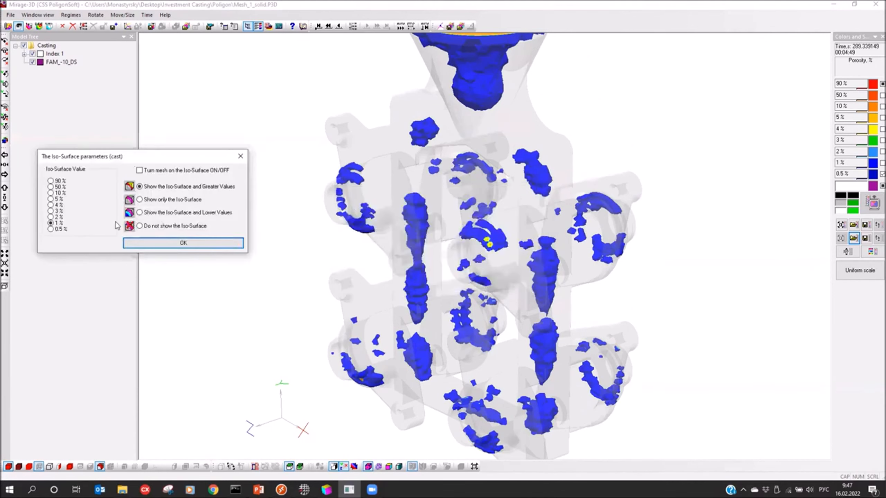
click(147, 246)
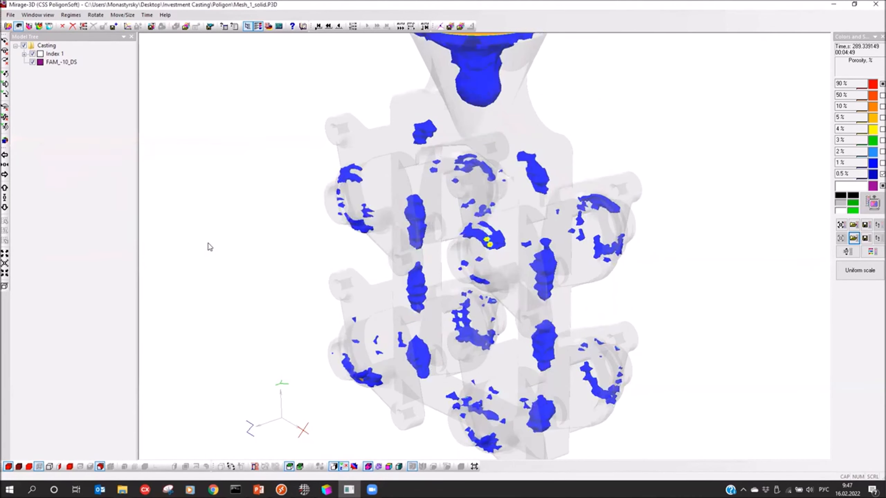
drag(287, 243, 375, 229)
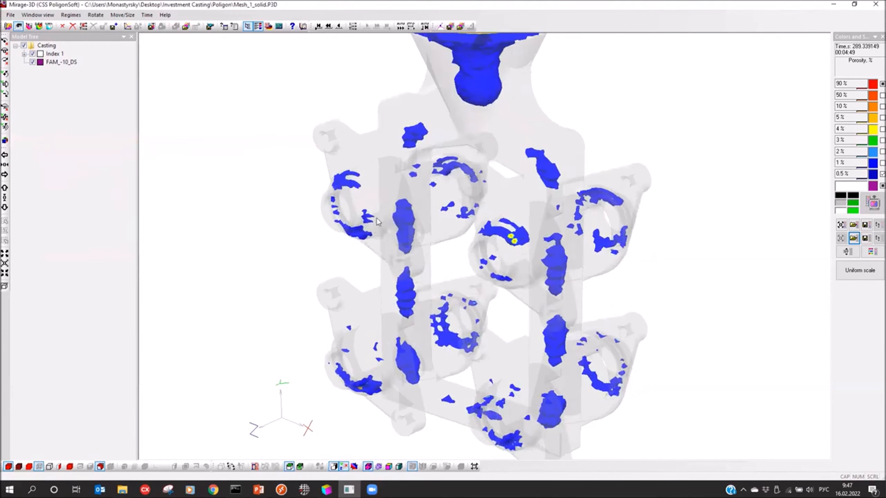
Step: Raise the casting's iso-surface value to 2% and examine the remaining porosity in the parts and gating from several sides
click(101, 467)
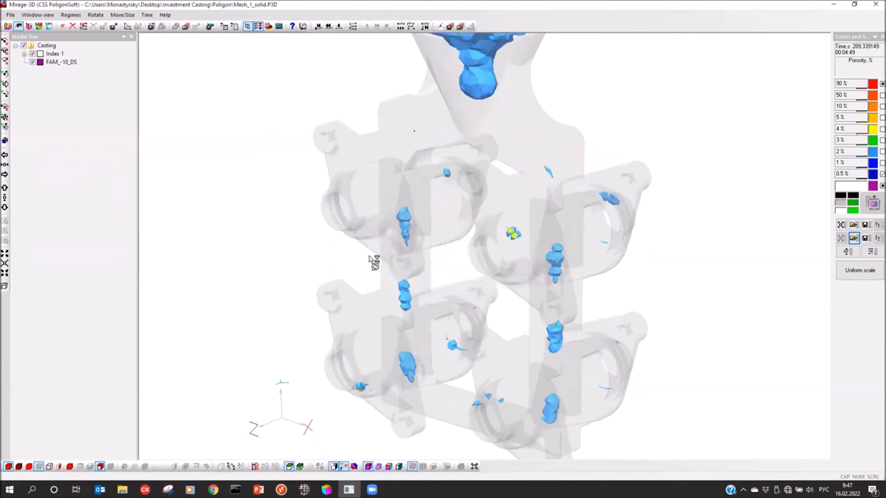
drag(368, 255, 589, 262)
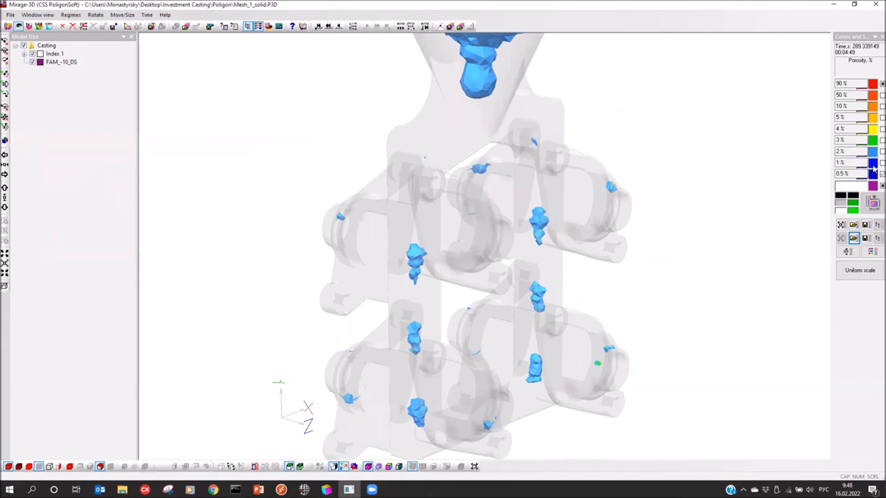
drag(466, 285, 764, 229)
drag(590, 246, 485, 242)
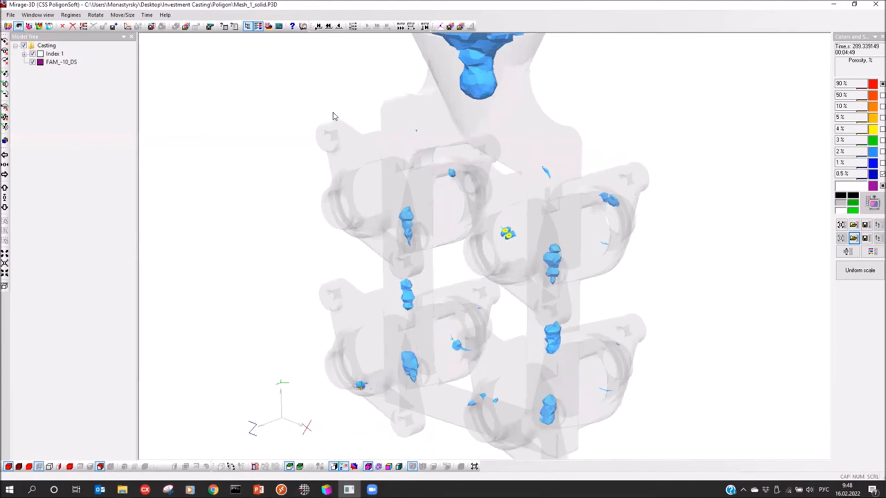
drag(342, 198, 238, 232)
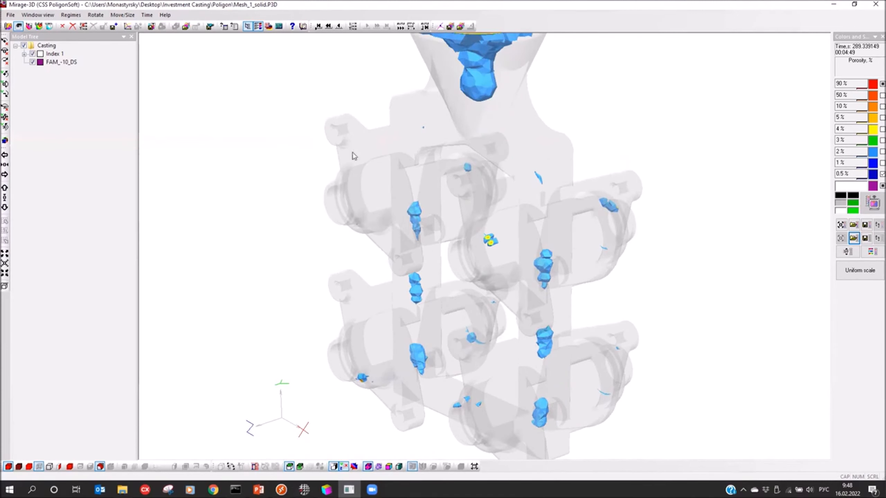
drag(326, 215, 376, 235)
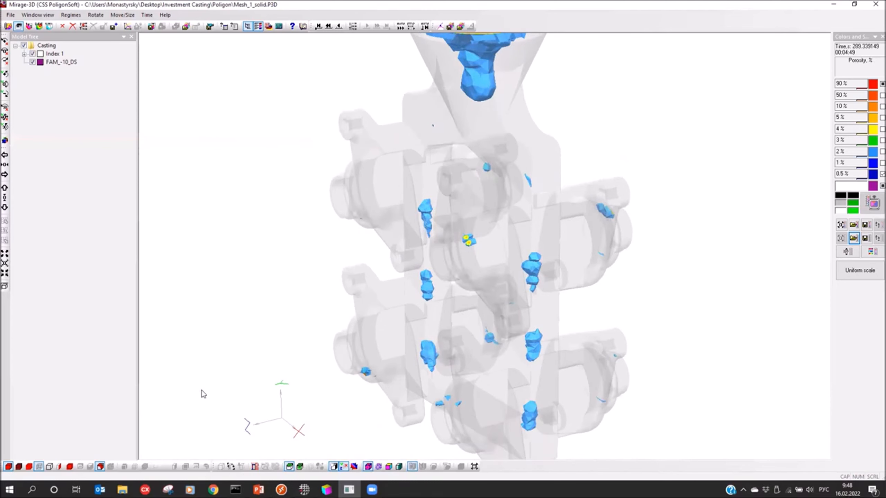
drag(203, 393, 526, 382)
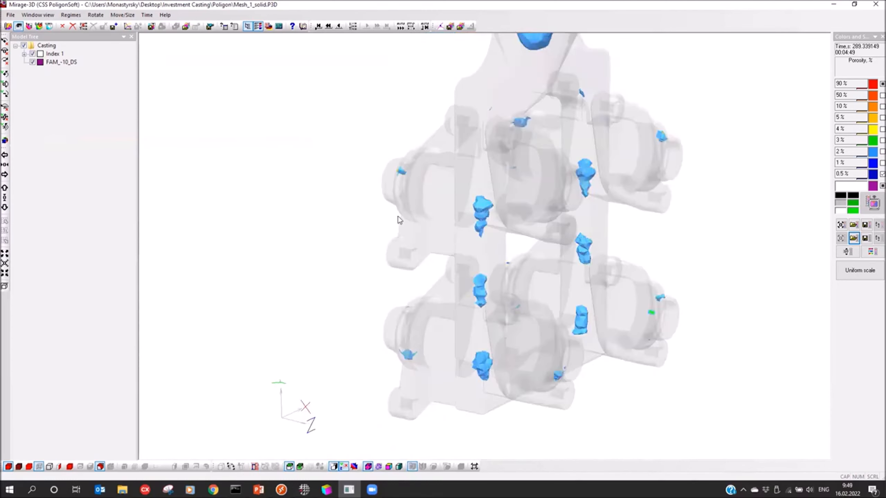
drag(418, 237, 406, 193)
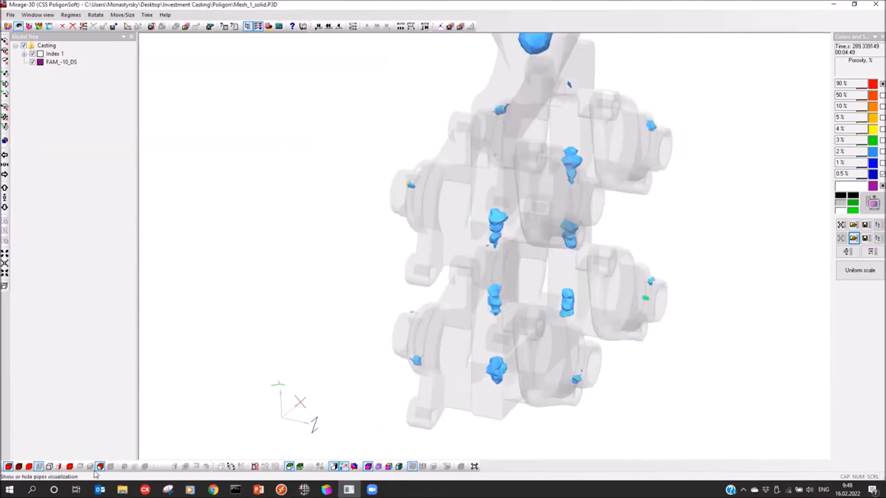
Step: Set the casting's iso-surface value to 10% with greater values shown and inspect the porosity in the parts and gating from several sides
click(96, 471)
drag(395, 196, 239, 154)
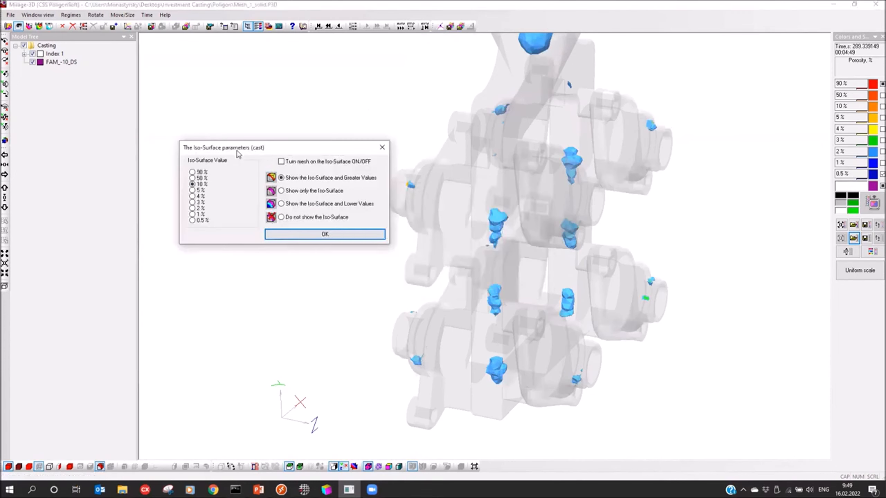
click(314, 233)
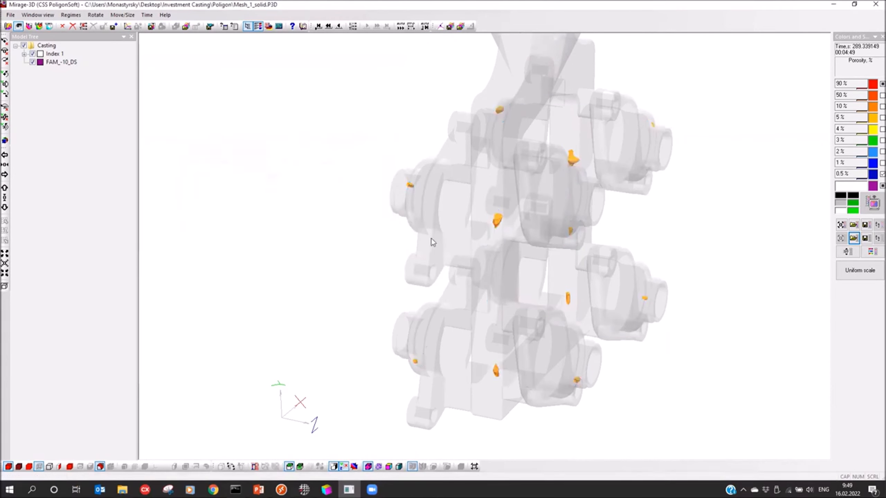
drag(478, 246, 422, 208)
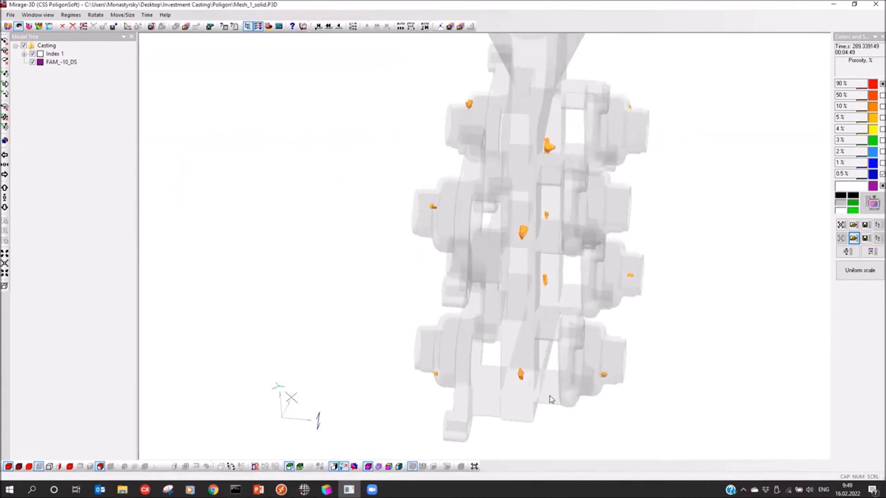
drag(566, 208, 436, 271)
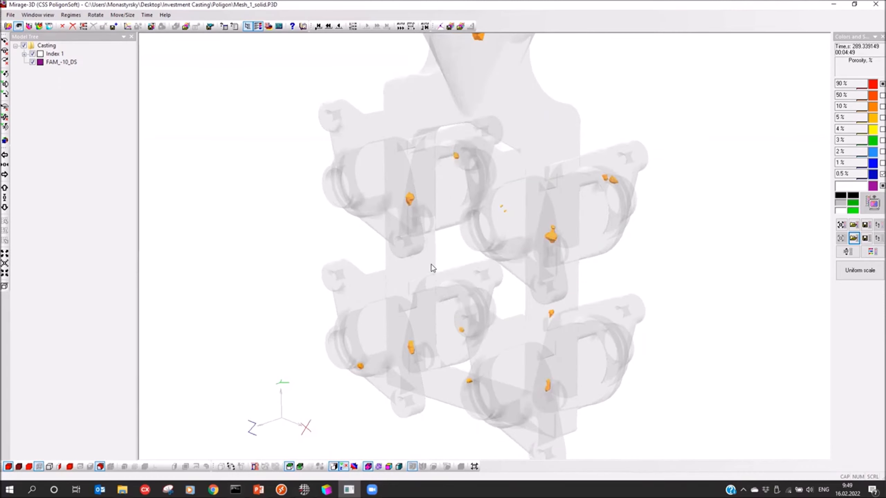
drag(517, 238, 286, 321)
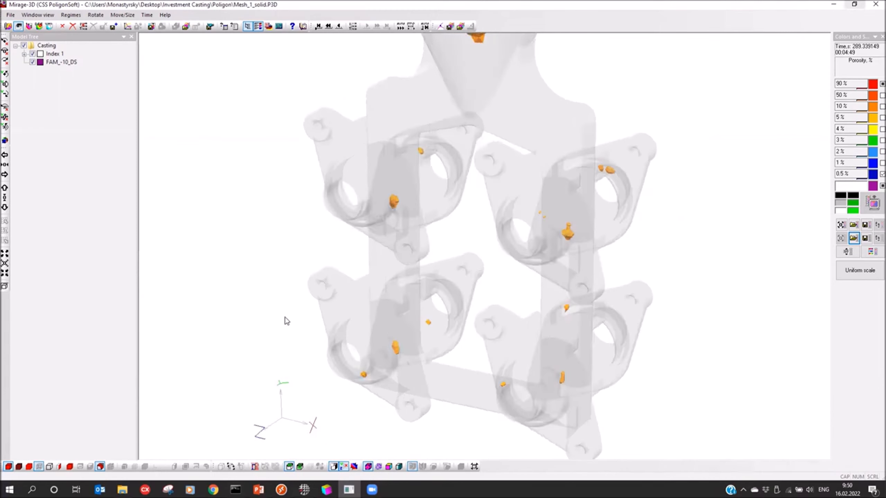